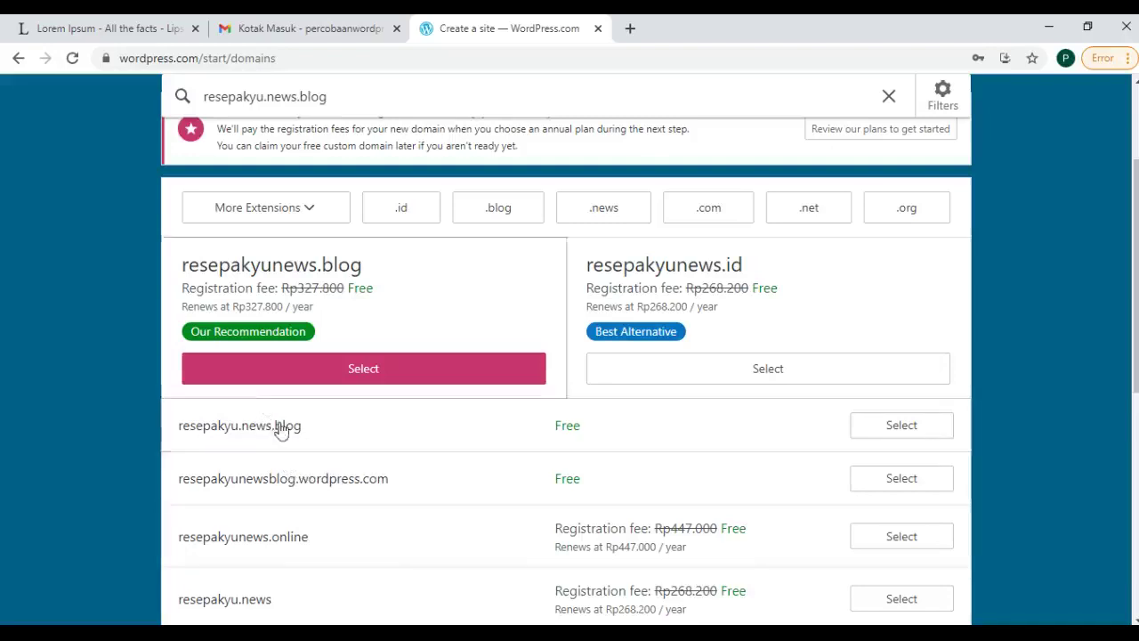
Step: Choose the free domain resepakyu.news.blog from the domain suggestions
{"action": "scroll", "coordinate": [70, 263], "scroll_direction": "up", "scroll_amount": 2}
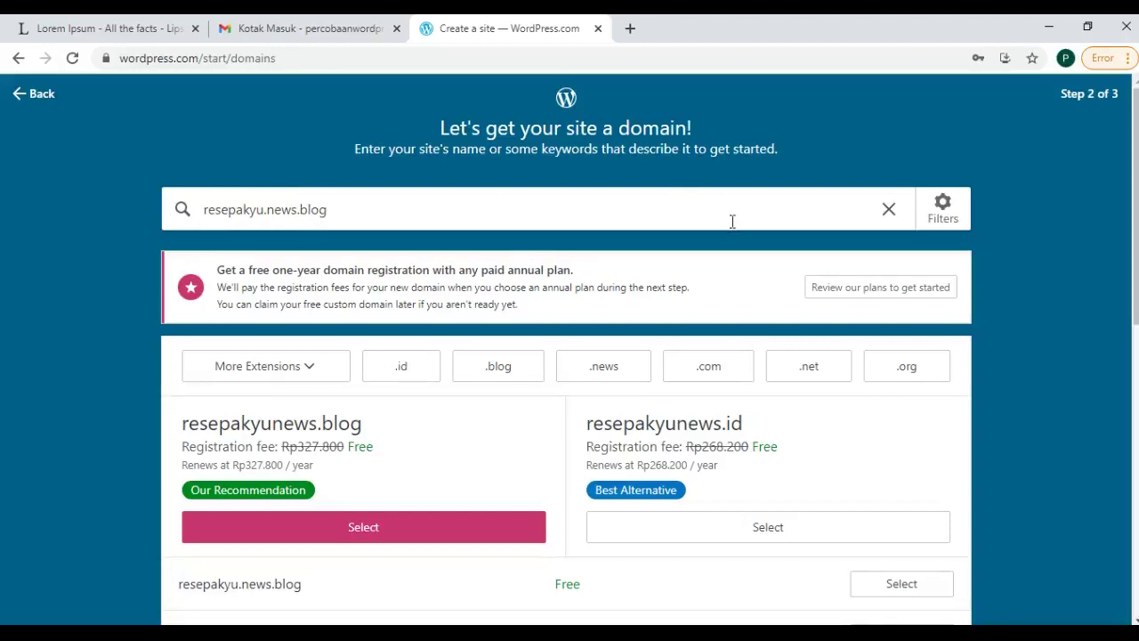
{"action": "scroll", "coordinate": [732, 229], "scroll_direction": "down", "scroll_amount": 8}
{"action": "scroll", "coordinate": [733, 237], "scroll_direction": "up", "scroll_amount": 7}
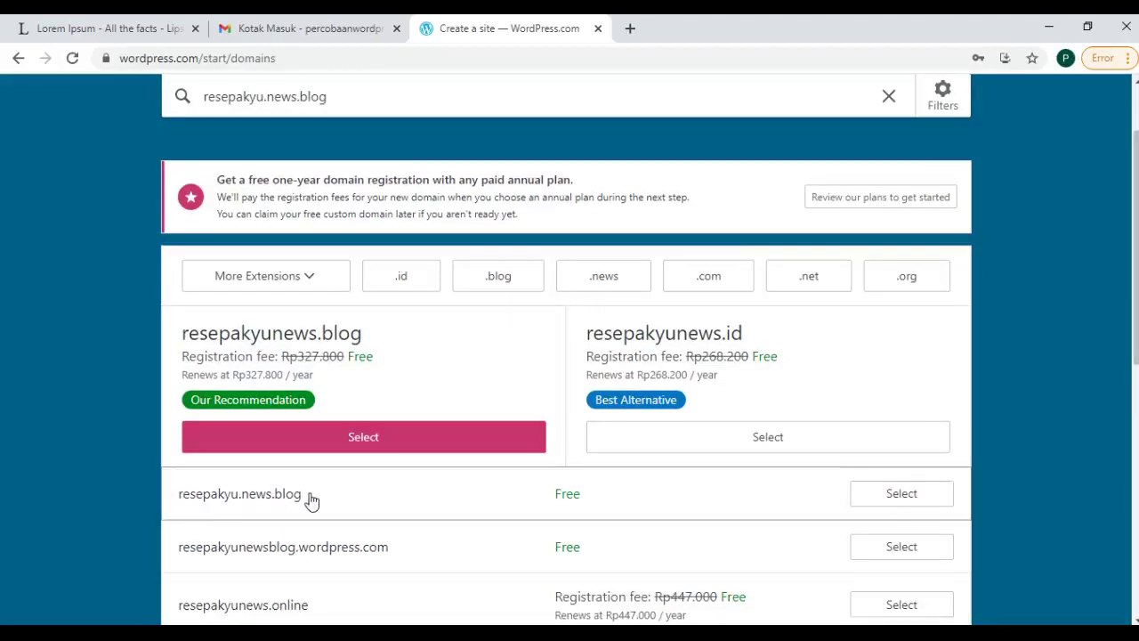
{"action": "left_click", "coordinate": [890, 497]}
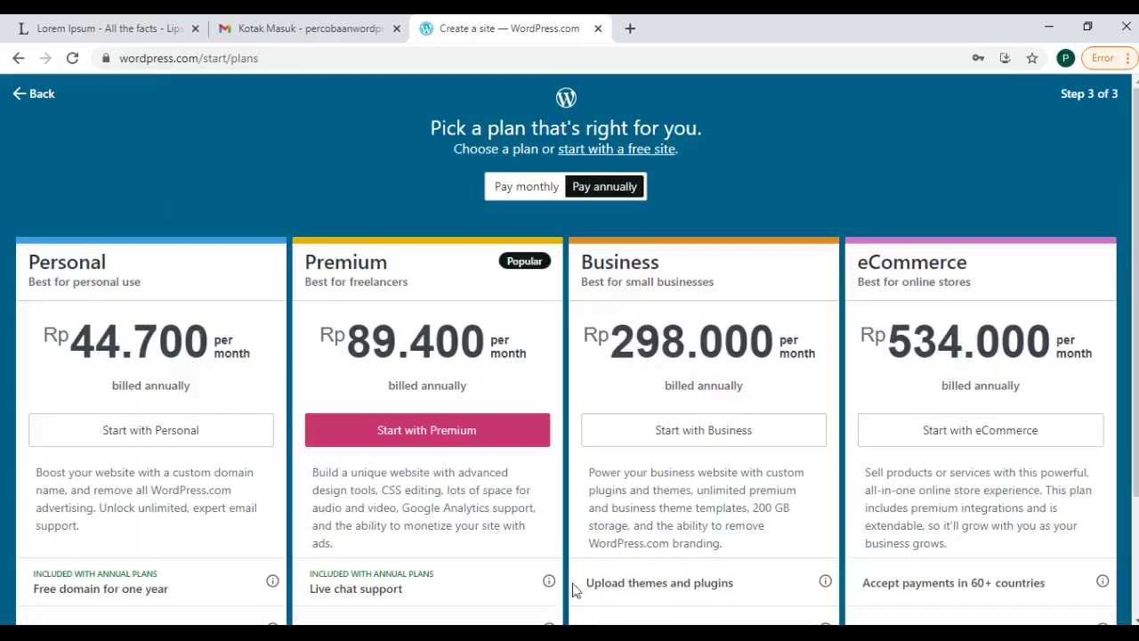
Step: Switch to Notepad, examine the list of free .blog subdomain categories, and return to the browser
{"action": "key", "text": "alt+Tab"}
{"action": "scroll", "coordinate": [253, 279], "scroll_direction": "up", "scroll_amount": 3}
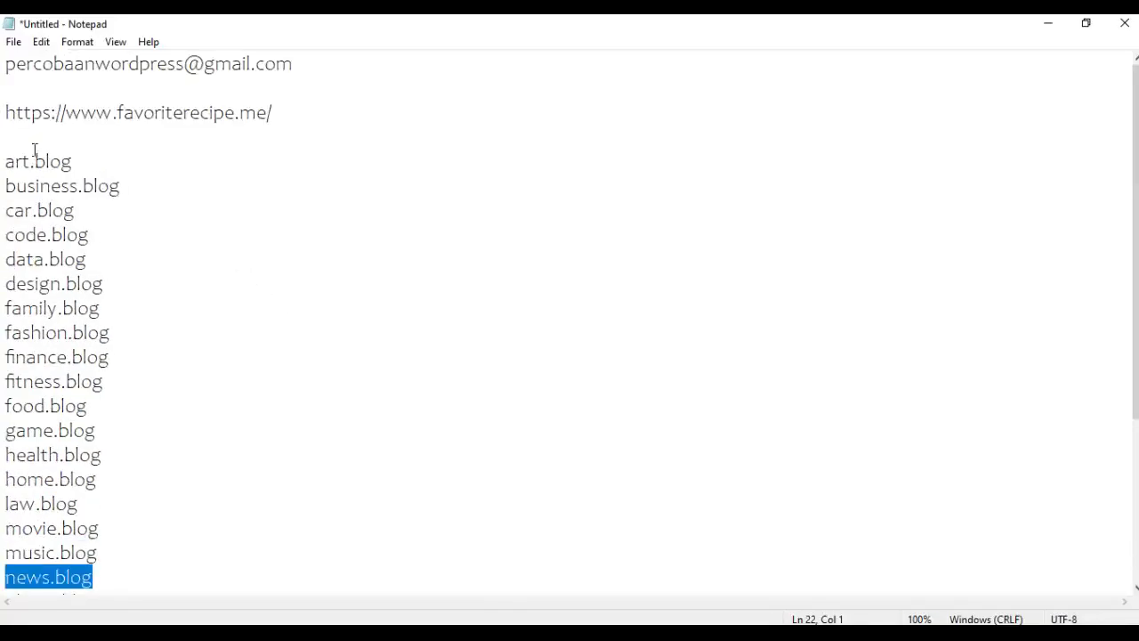
{"action": "scroll", "coordinate": [201, 238], "scroll_direction": "down", "scroll_amount": 1}
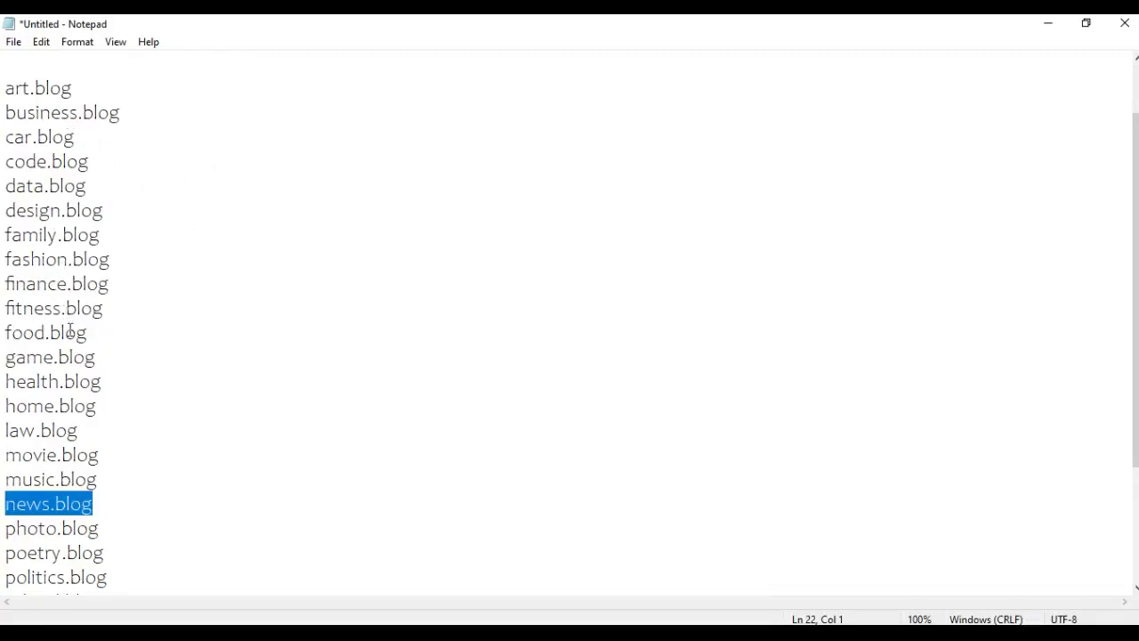
{"action": "scroll", "coordinate": [118, 433], "scroll_direction": "down", "scroll_amount": 1}
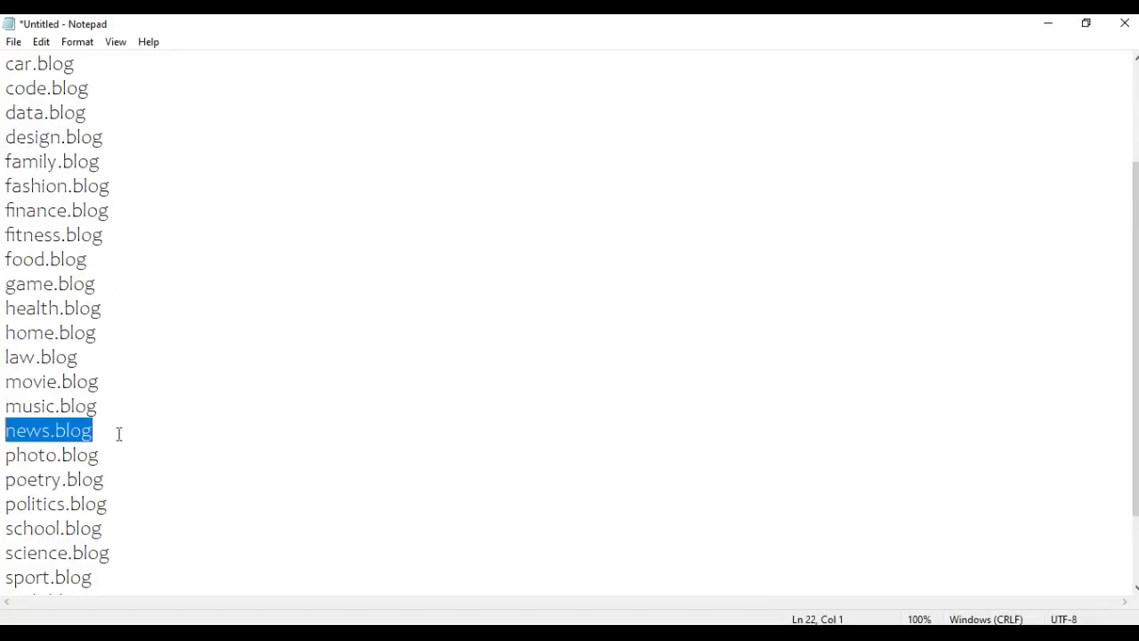
{"action": "scroll", "coordinate": [119, 433], "scroll_direction": "down", "scroll_amount": 1}
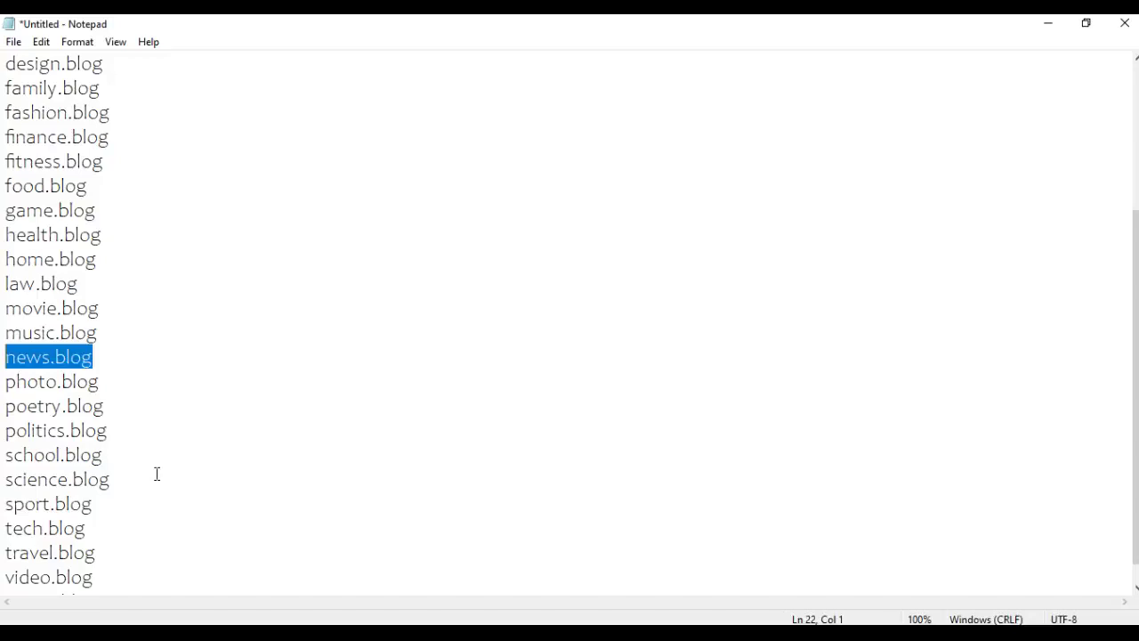
{"action": "scroll", "coordinate": [173, 423], "scroll_direction": "up", "scroll_amount": 2}
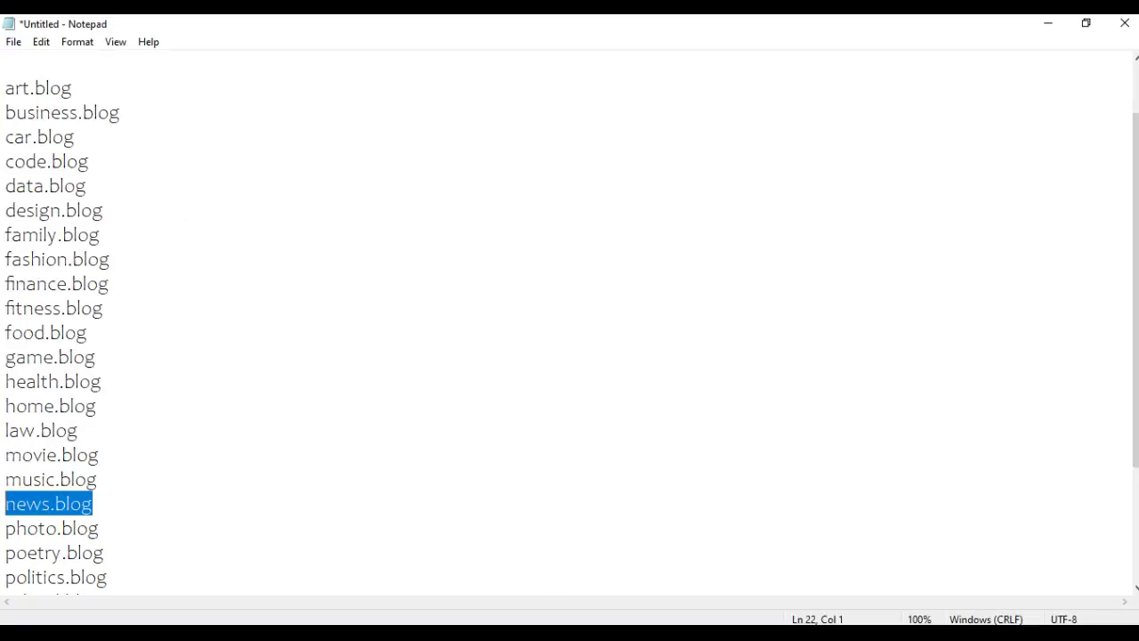
{"action": "left_click", "coordinate": [602, 561]}
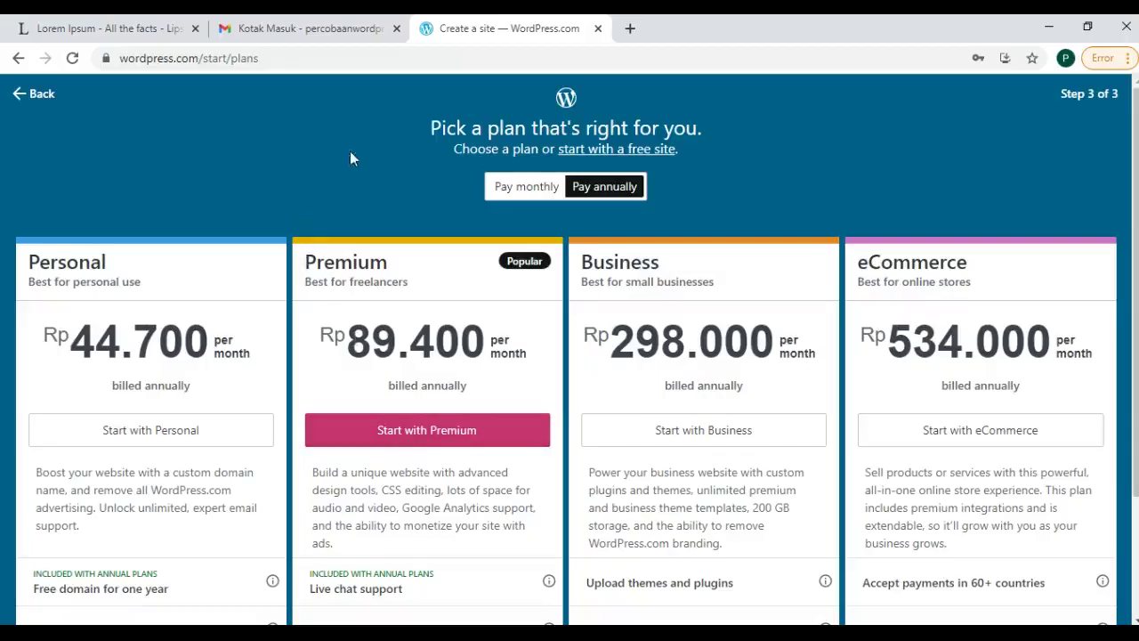
Step: Start with a free site instead of a paid plan and look over the new site's My Home page
{"action": "scroll", "coordinate": [402, 210], "scroll_direction": "down", "scroll_amount": 2}
{"action": "scroll", "coordinate": [476, 386], "scroll_direction": "up", "scroll_amount": 2}
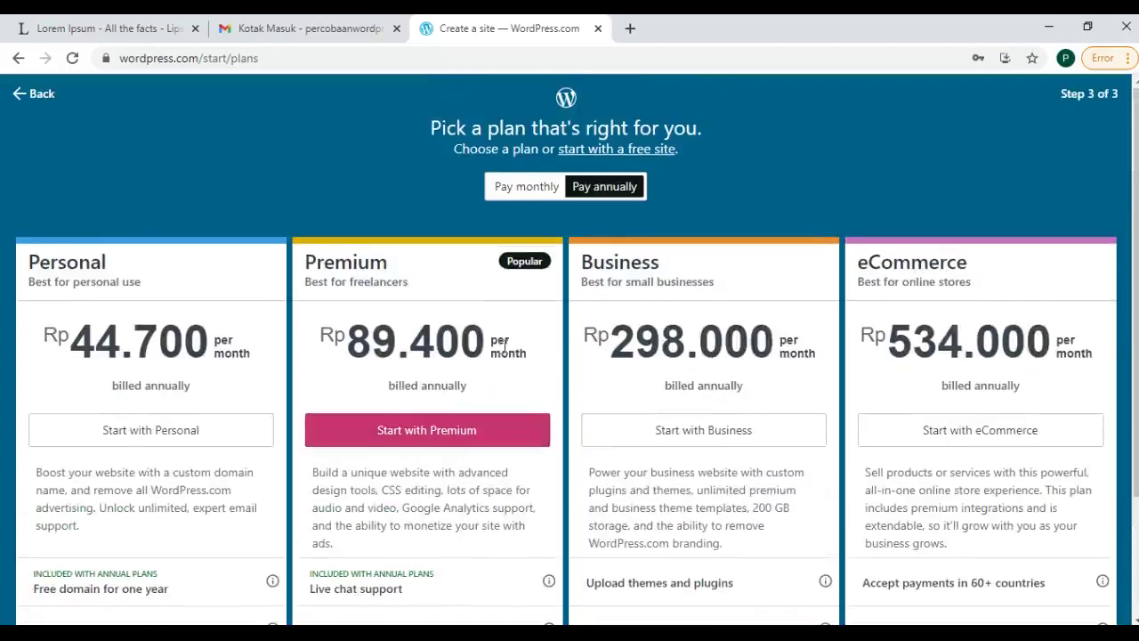
{"action": "left_click", "coordinate": [644, 151]}
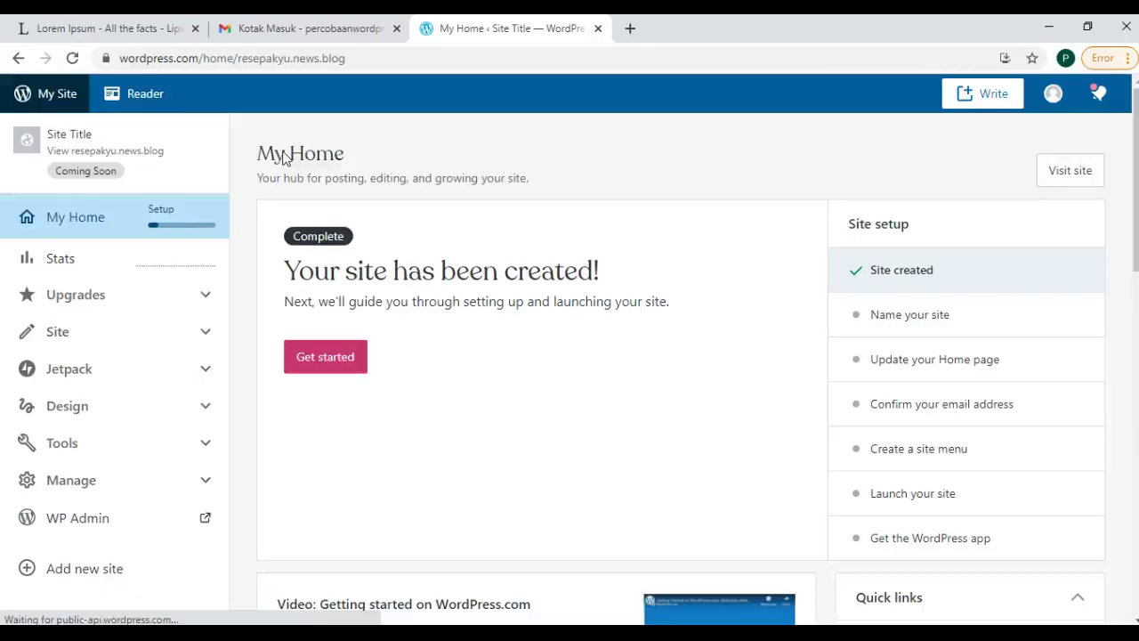
{"action": "scroll", "coordinate": [384, 175], "scroll_direction": "down", "scroll_amount": 4}
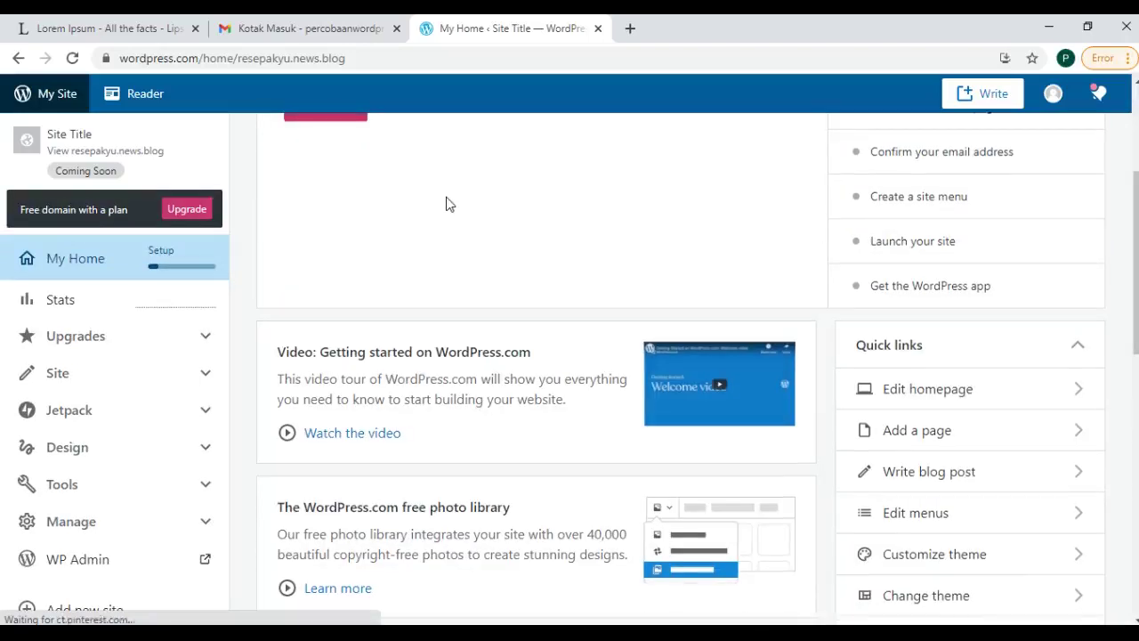
{"action": "scroll", "coordinate": [445, 203], "scroll_direction": "up", "scroll_amount": 4}
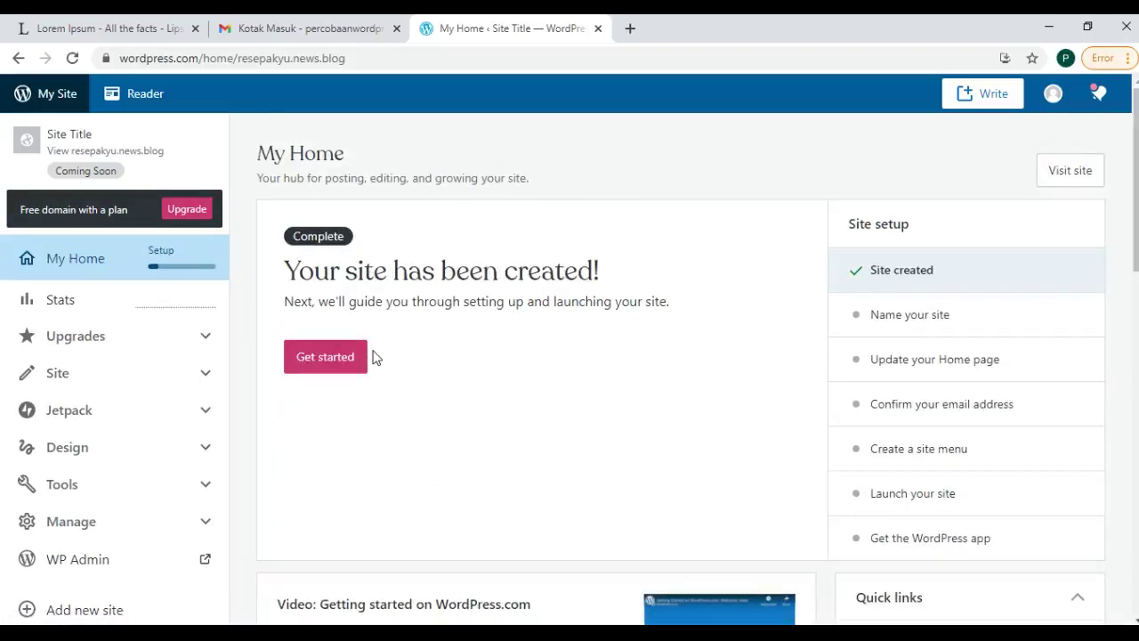
Step: Confirm the account's email address through the WordPress.com activation message in Gmail, and close the old My Home page
{"action": "left_click", "coordinate": [318, 20]}
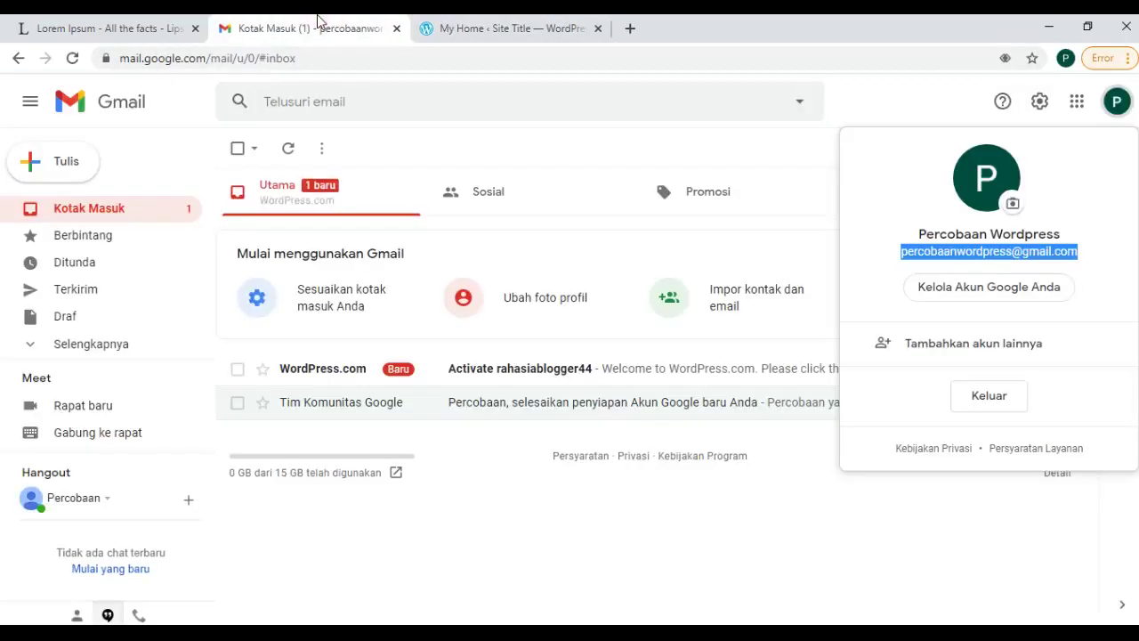
{"action": "left_click", "coordinate": [503, 378]}
{"action": "left_click", "coordinate": [502, 377]}
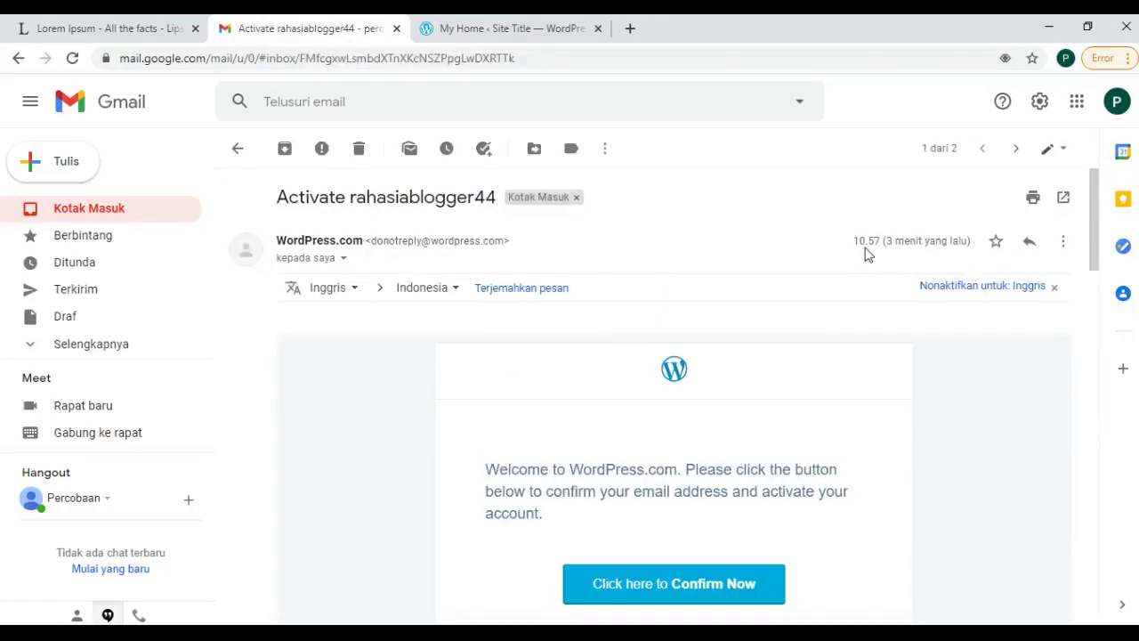
{"action": "scroll", "coordinate": [574, 226], "scroll_direction": "down", "scroll_amount": 1}
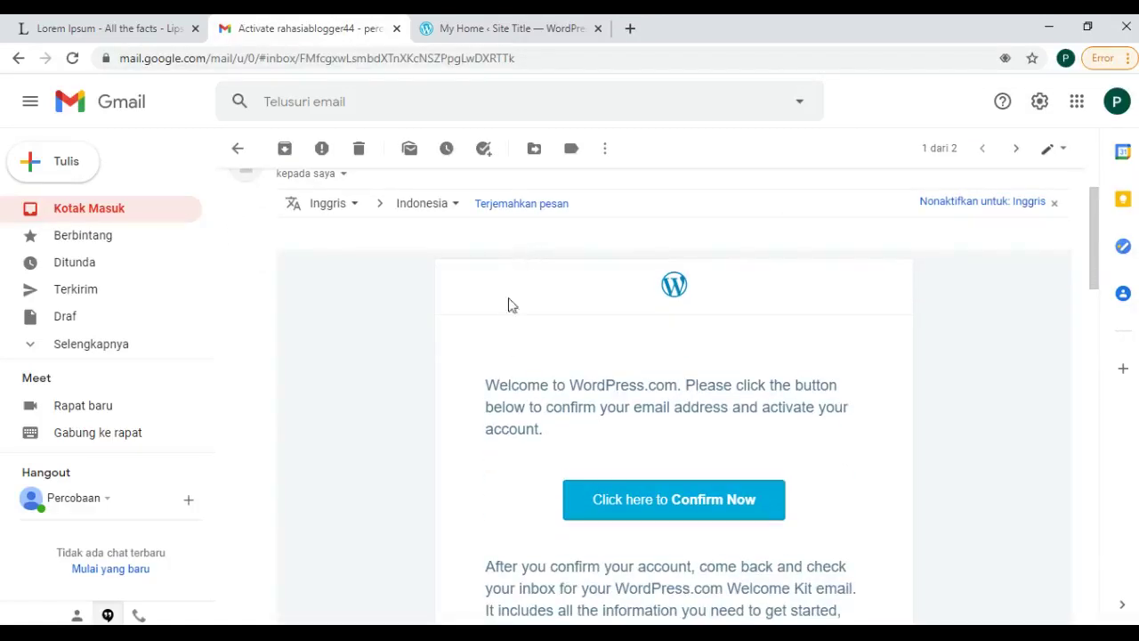
{"action": "left_click", "coordinate": [679, 499]}
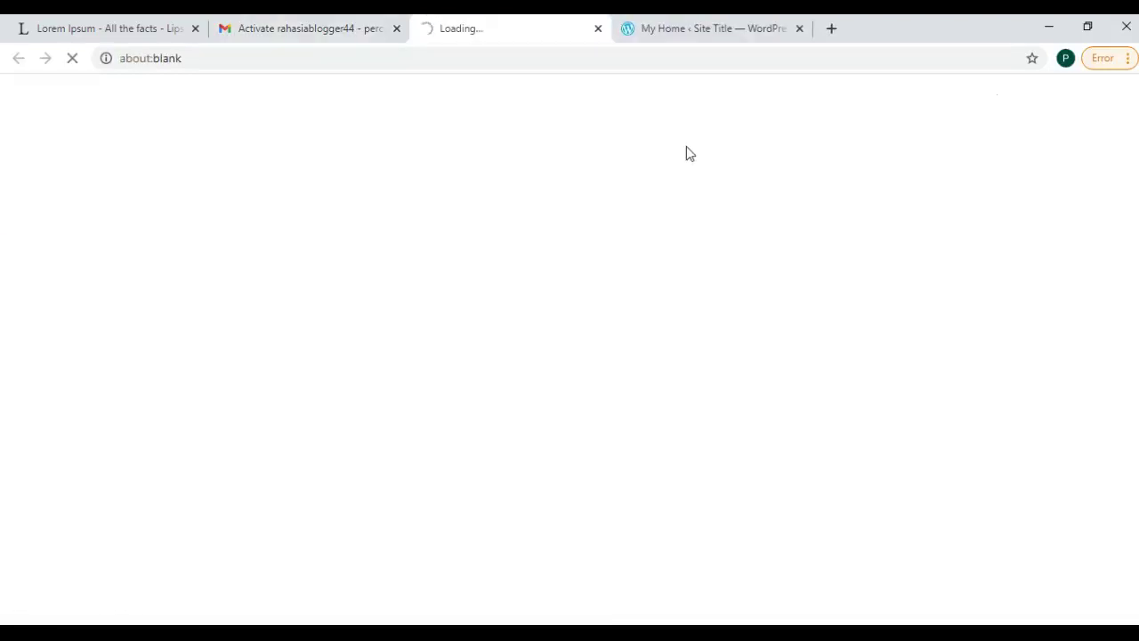
{"action": "left_click", "coordinate": [687, 22]}
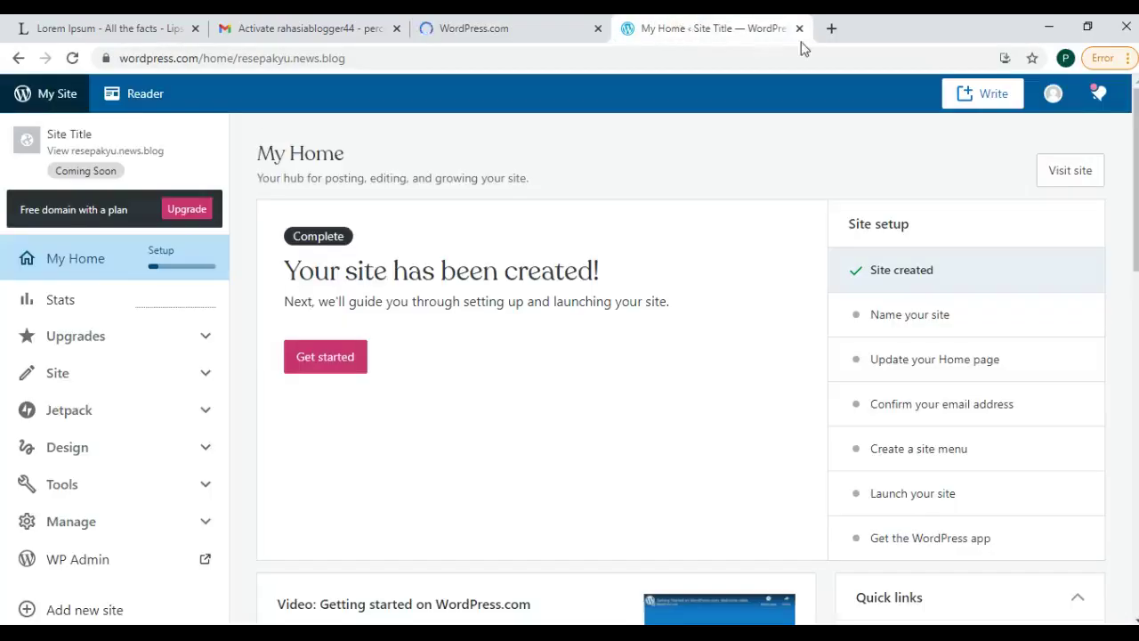
{"action": "left_click", "coordinate": [799, 28]}
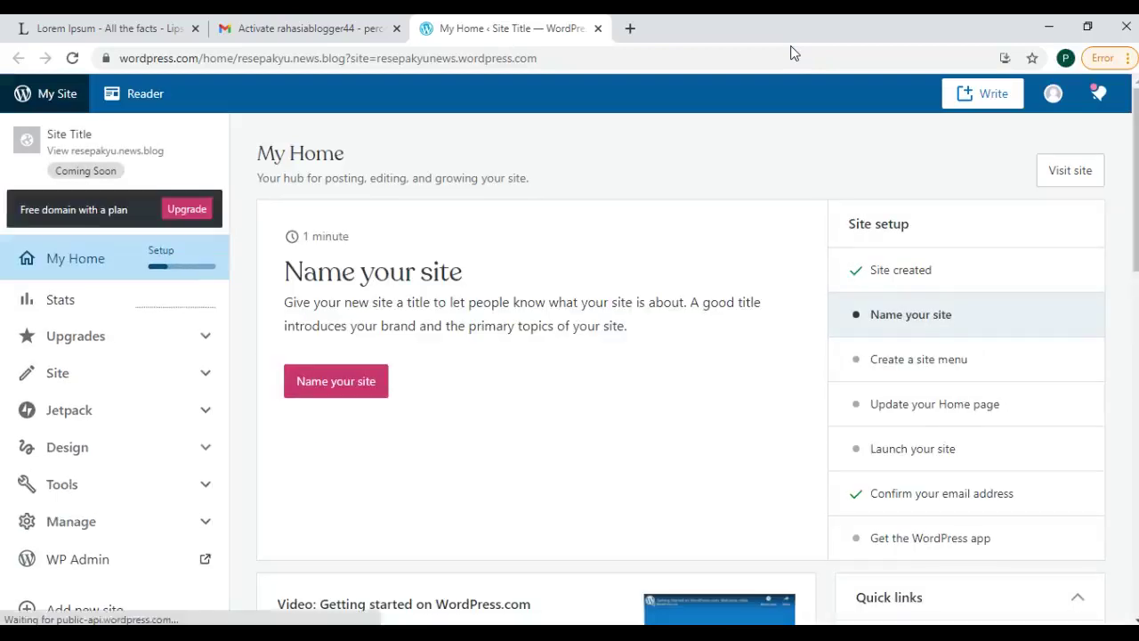
Step: Name the site "Rahasia Blogger" in its general settings and save
{"action": "left_click", "coordinate": [338, 386]}
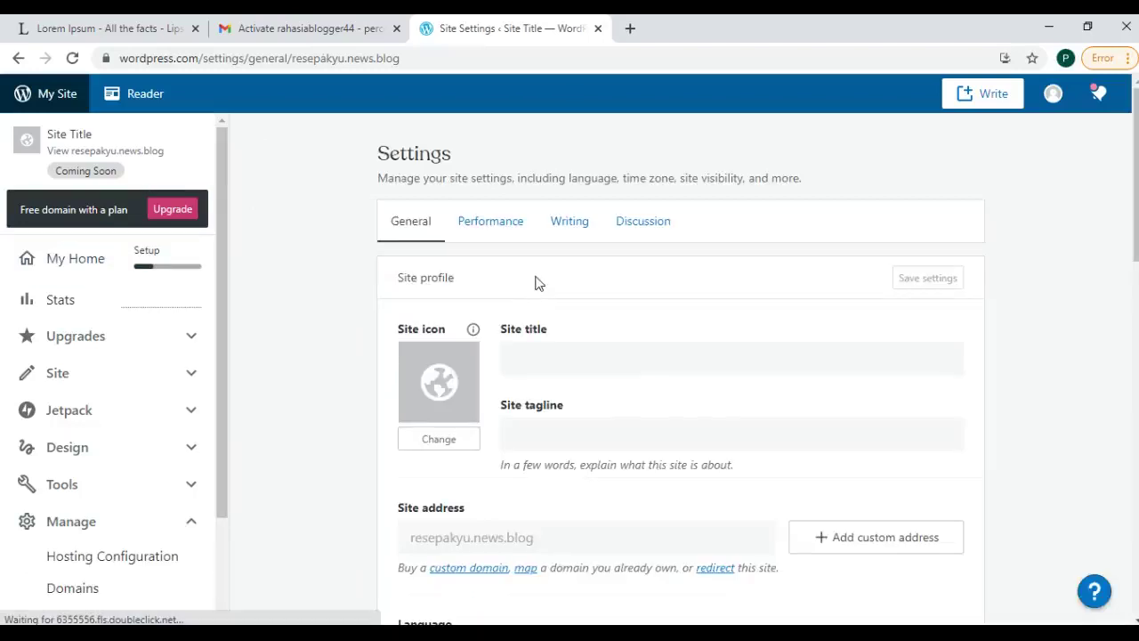
{"action": "left_click", "coordinate": [616, 363]}
{"action": "triple_click", "coordinate": [608, 360]}
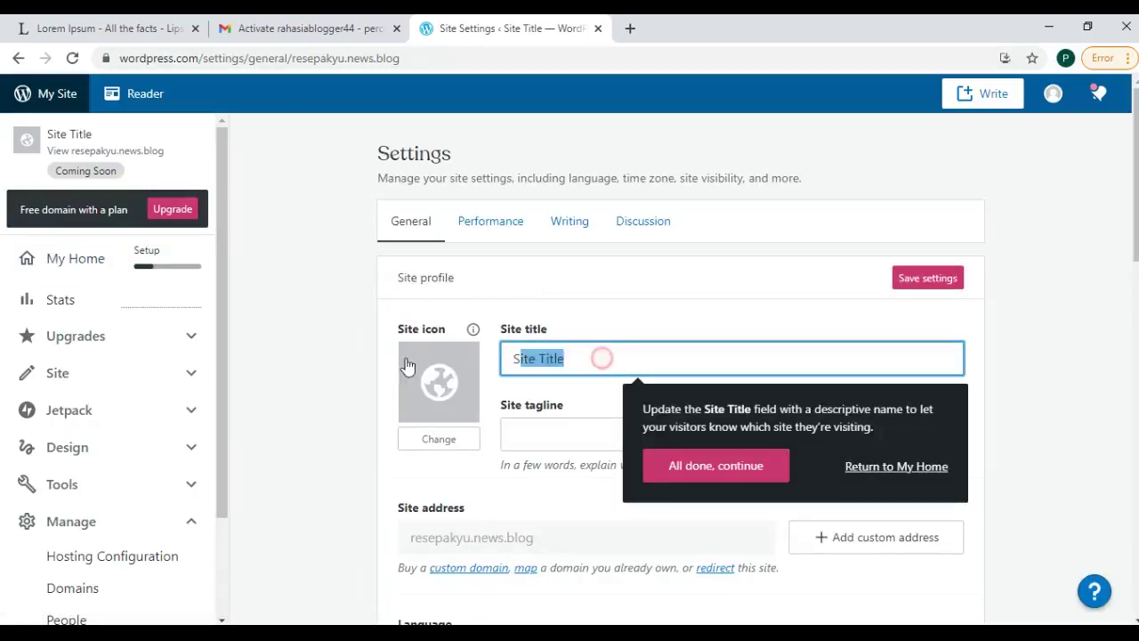
{"action": "type", "text": "Rahasia"}
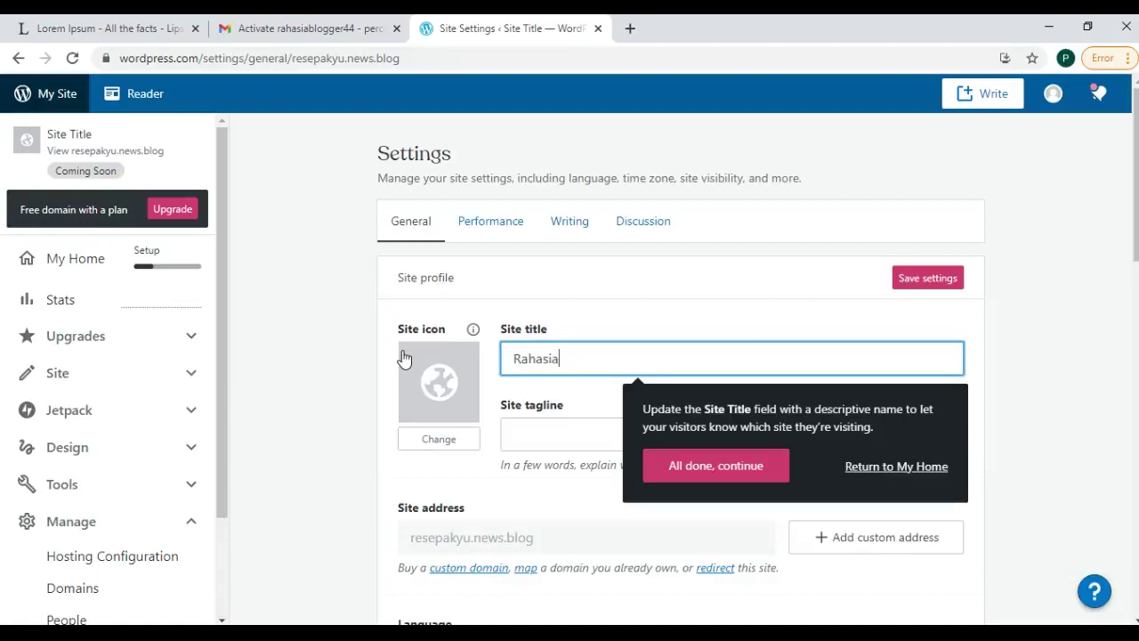
{"action": "type", "text": " Blogger"}
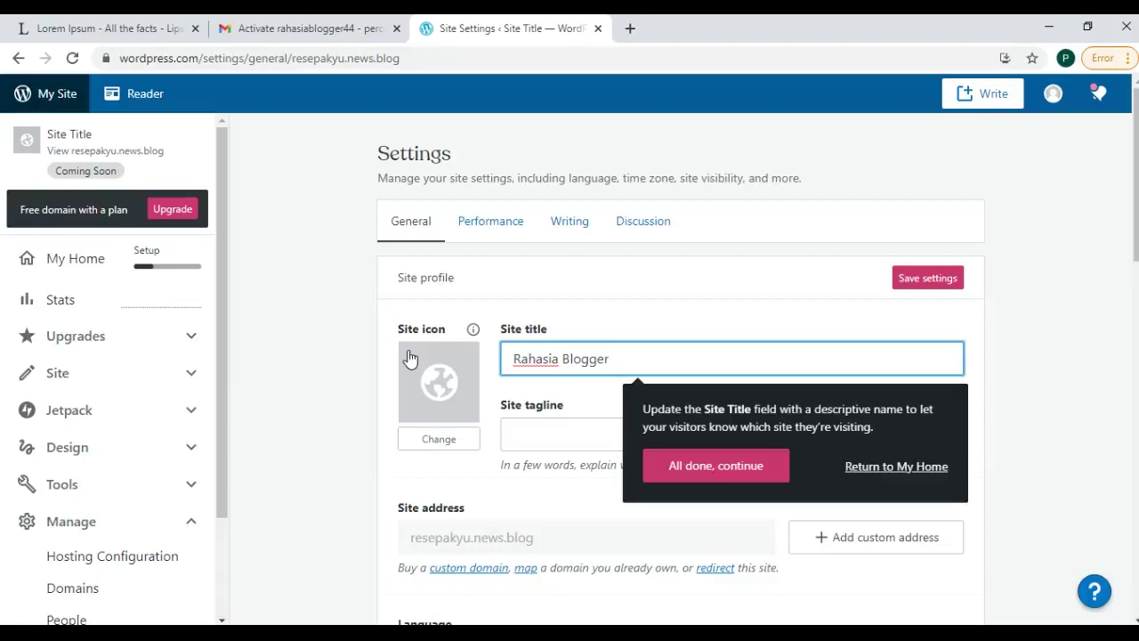
{"action": "left_click", "coordinate": [956, 283]}
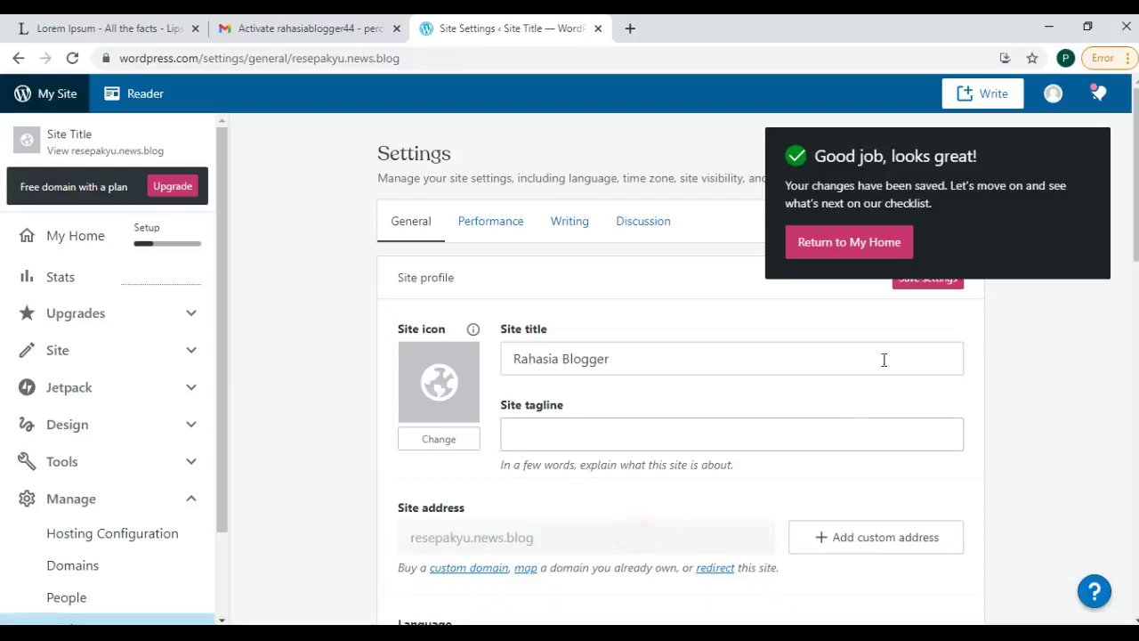
Step: Set the site's primary language to Bahasa Indonesia
{"action": "scroll", "coordinate": [584, 323], "scroll_direction": "down", "scroll_amount": 3}
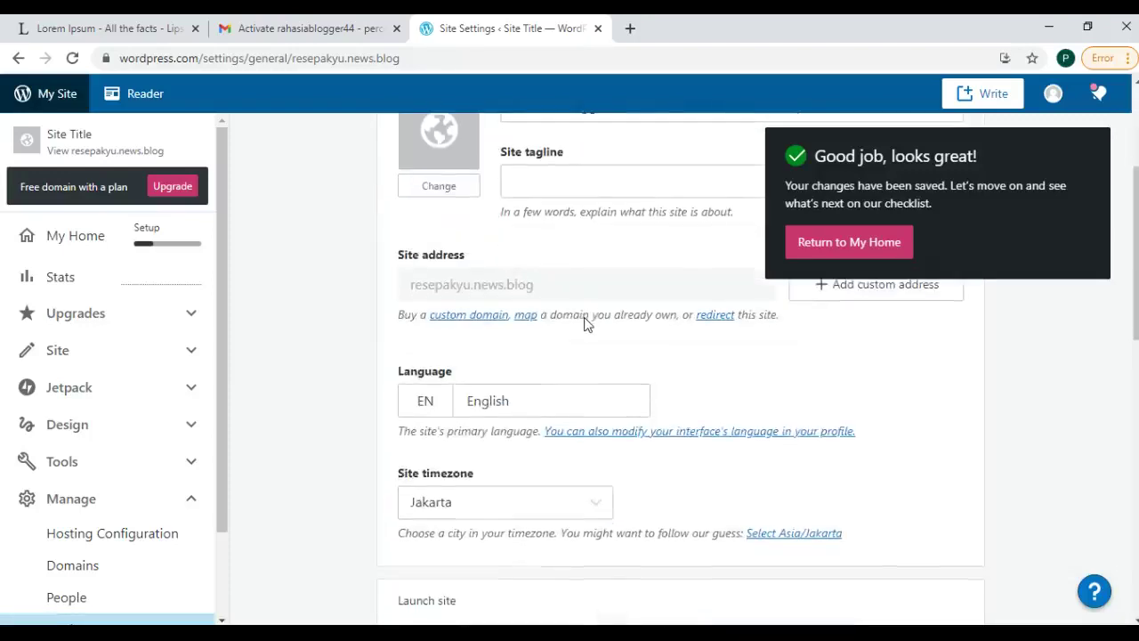
{"action": "left_click", "coordinate": [551, 183]}
{"action": "left_click", "coordinate": [499, 415]}
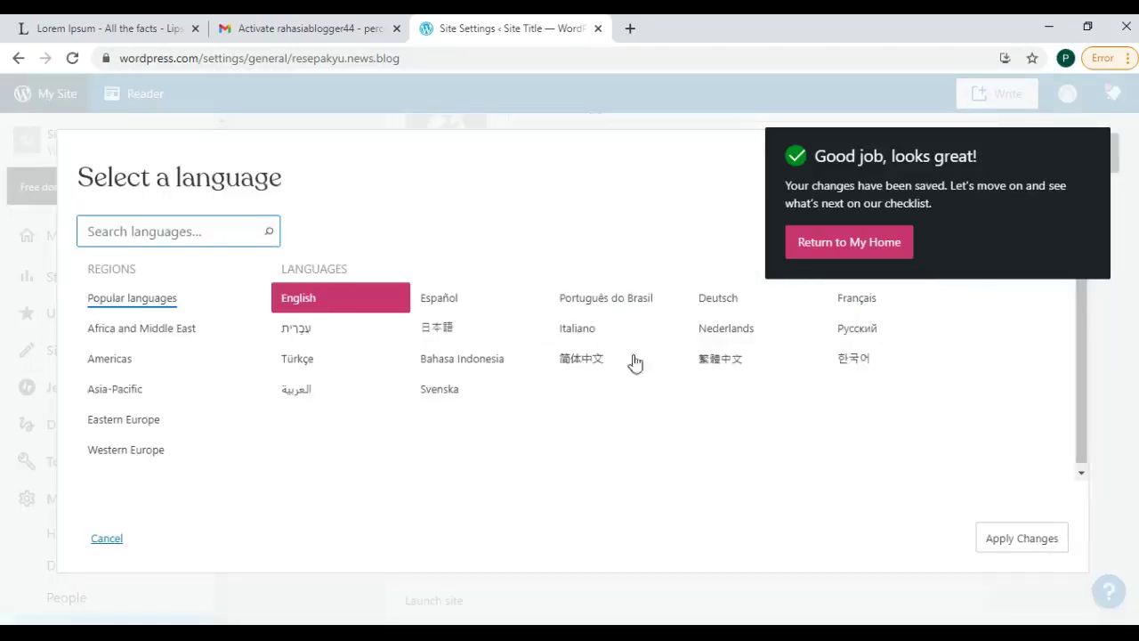
{"action": "left_click", "coordinate": [460, 359]}
{"action": "left_click", "coordinate": [1035, 551]}
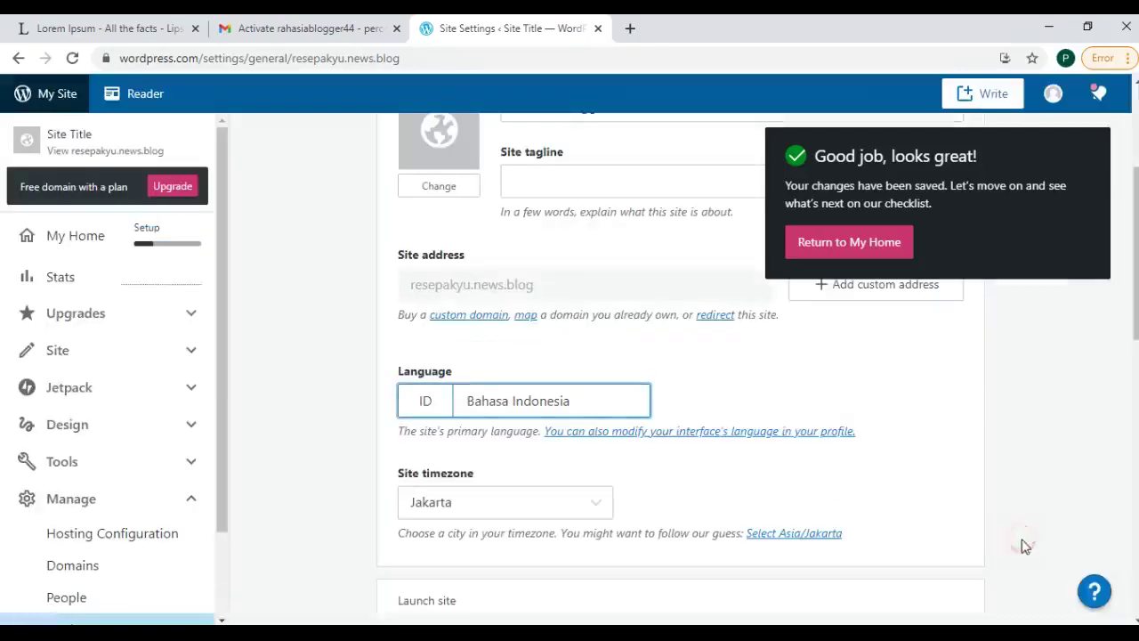
{"action": "scroll", "coordinate": [709, 394], "scroll_direction": "down", "scroll_amount": 3}
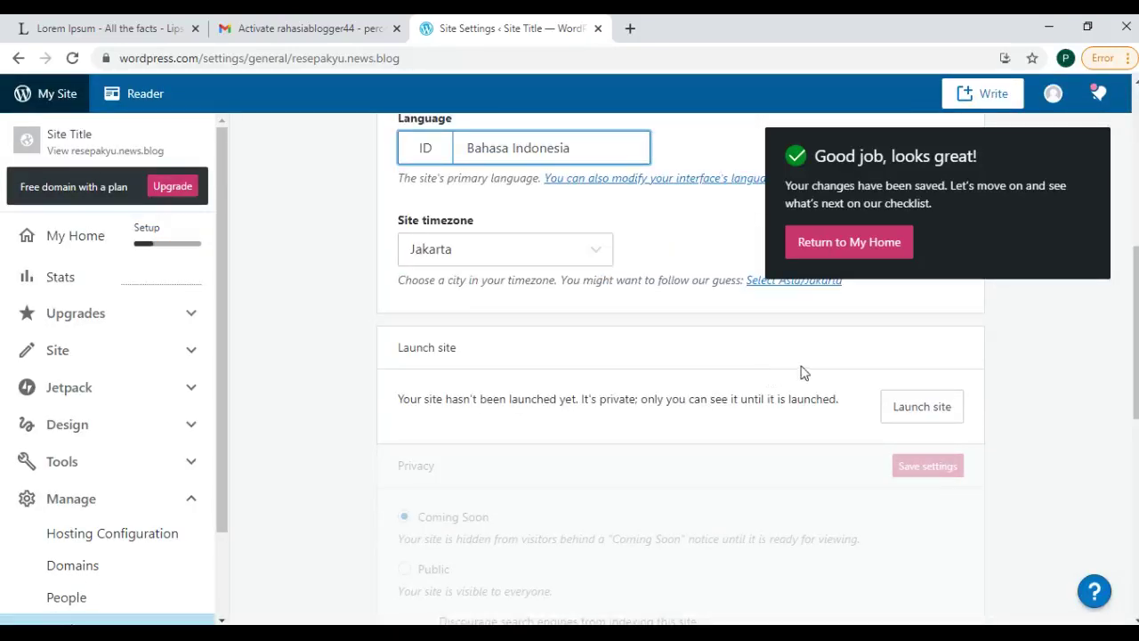
{"action": "left_click", "coordinate": [924, 409]}
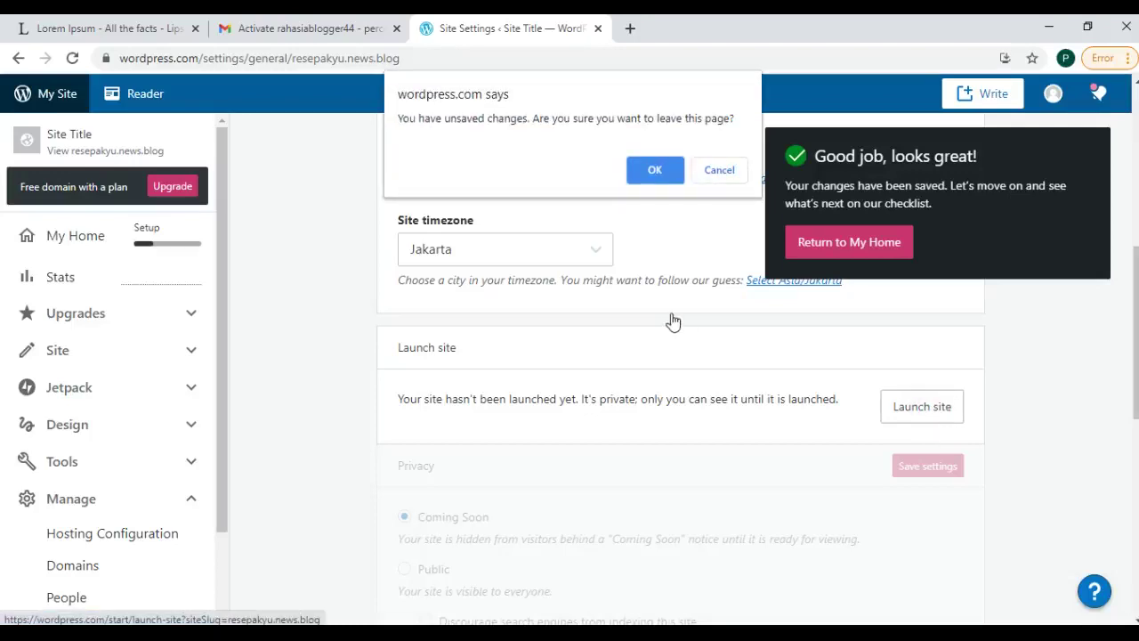
{"action": "left_click", "coordinate": [701, 171]}
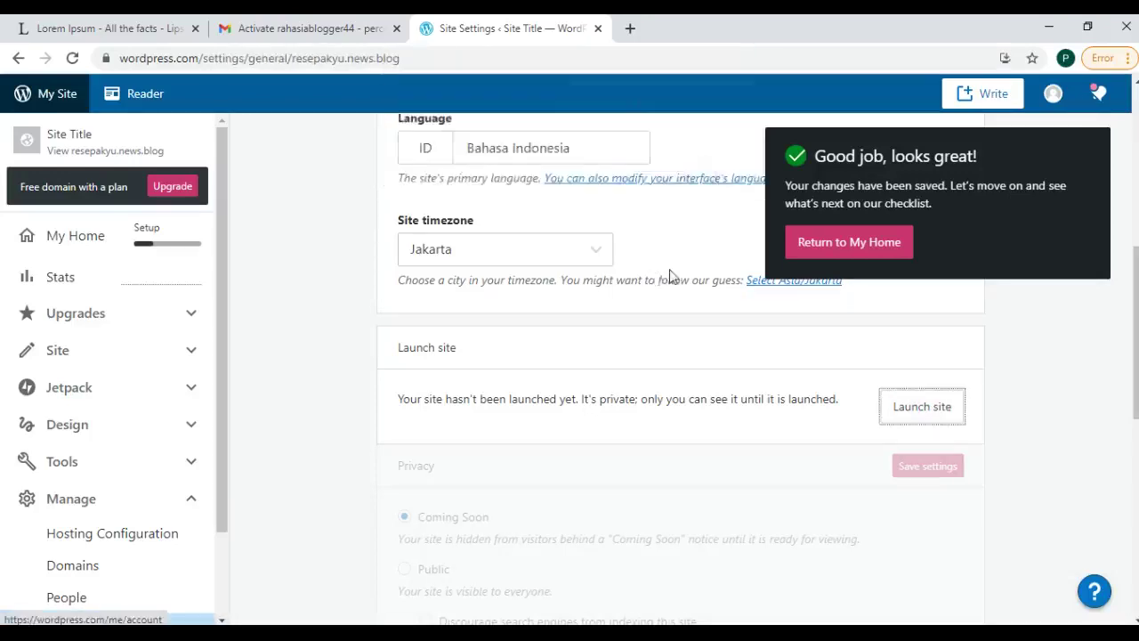
Step: Save the changed site profile settings
{"action": "scroll", "coordinate": [821, 371], "scroll_direction": "up", "scroll_amount": 5}
{"action": "scroll", "coordinate": [841, 383], "scroll_direction": "down", "scroll_amount": 4}
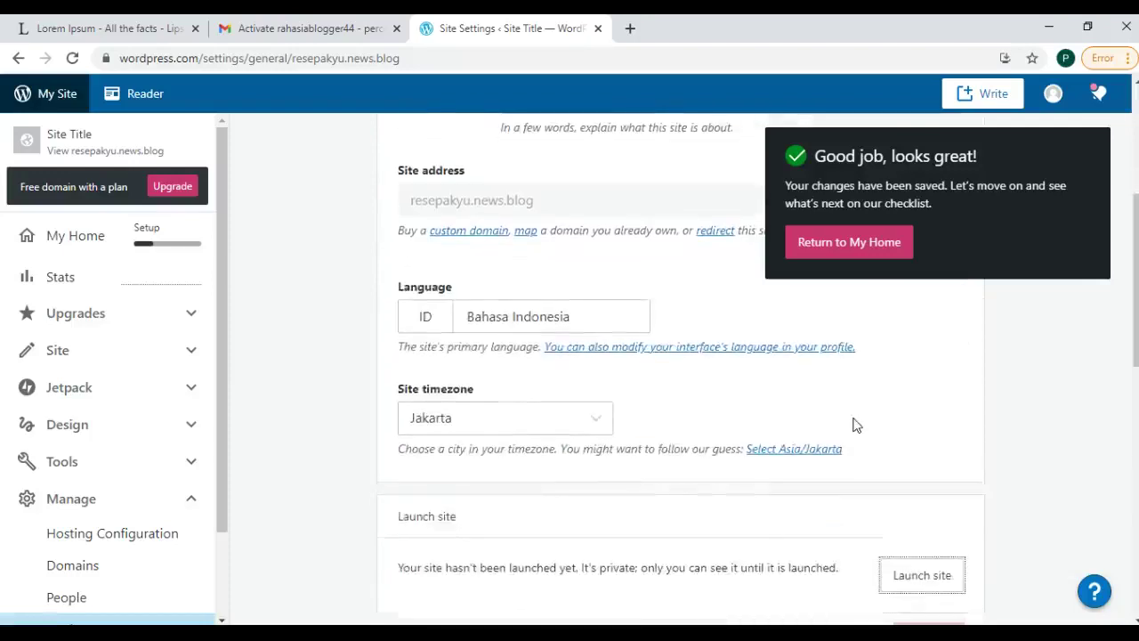
{"action": "scroll", "coordinate": [854, 425], "scroll_direction": "up", "scroll_amount": 4}
{"action": "left_click", "coordinate": [912, 290]}
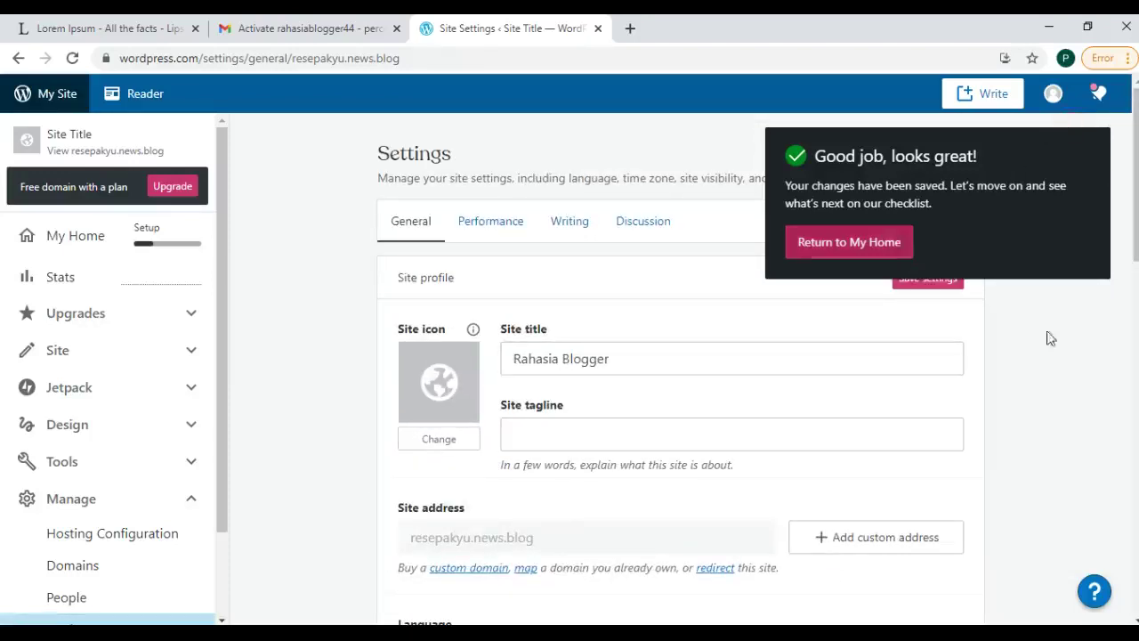
Step: Start the site launch and skip the domain purchase, keeping the free address resepakyu.news.blog
{"action": "scroll", "coordinate": [696, 432], "scroll_direction": "down", "scroll_amount": 5}
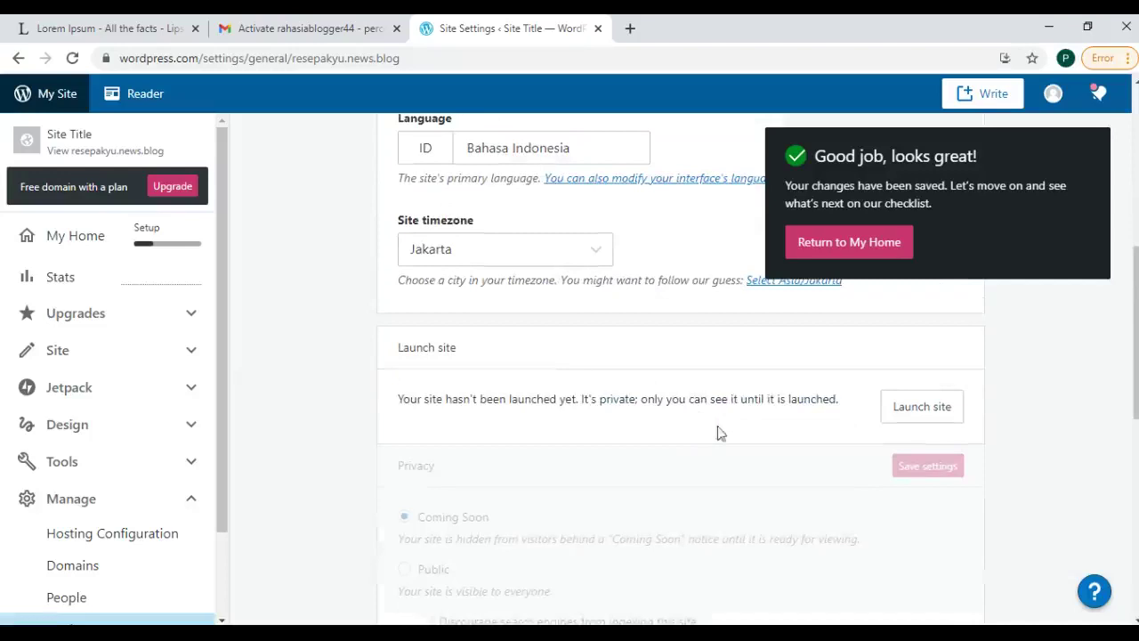
{"action": "left_click", "coordinate": [916, 408]}
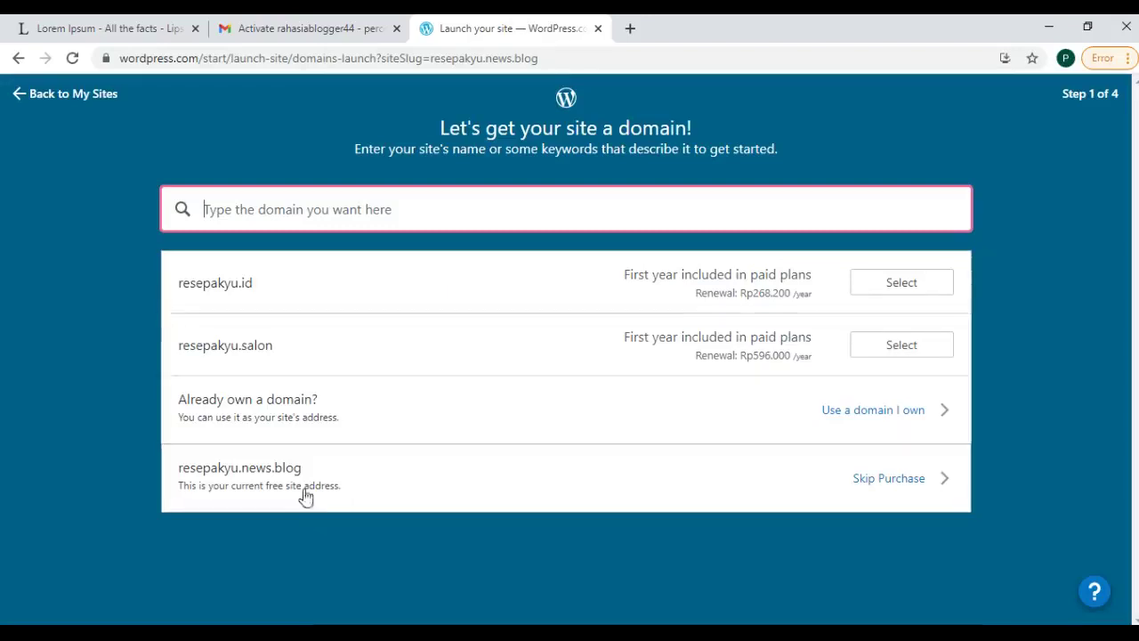
{"action": "left_click", "coordinate": [874, 486]}
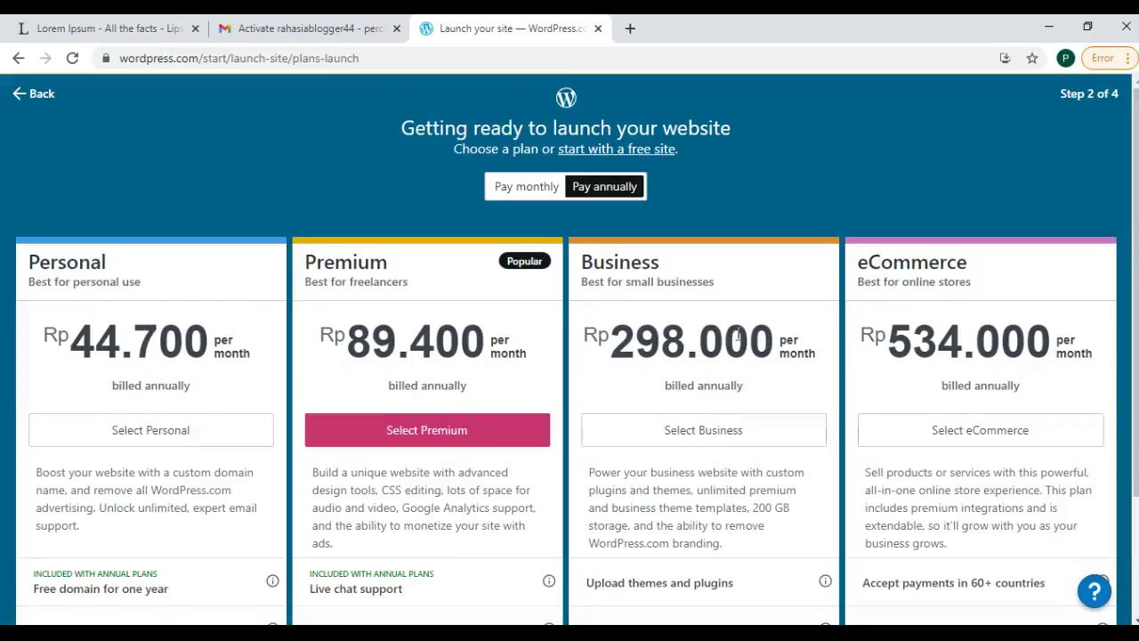
Step: Start with the free site instead of a paid plan, decline the custom domain, and stick with resepakyu.news.blog to launch
{"action": "scroll", "coordinate": [300, 279], "scroll_direction": "down", "scroll_amount": 2}
{"action": "scroll", "coordinate": [374, 380], "scroll_direction": "up", "scroll_amount": 2}
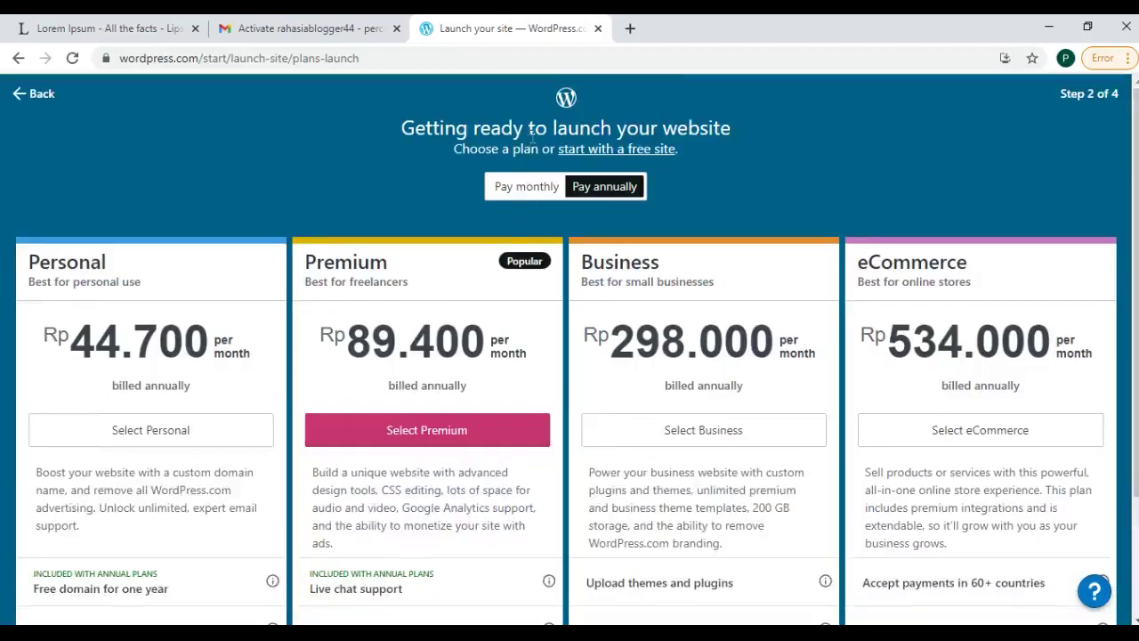
{"action": "left_click", "coordinate": [622, 151]}
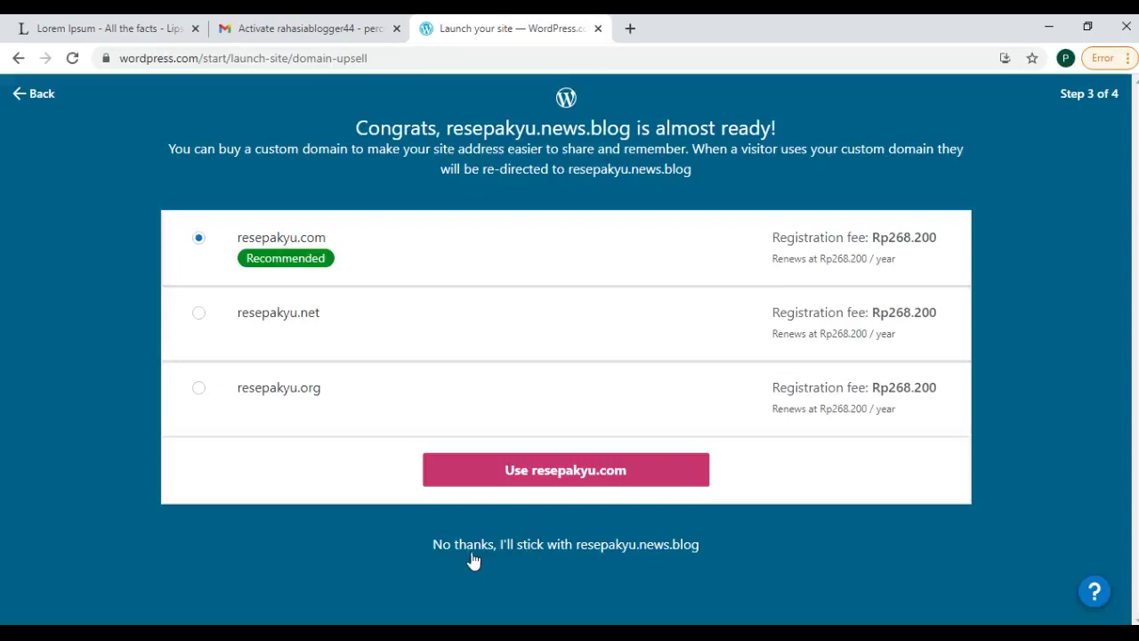
{"action": "left_click", "coordinate": [649, 549]}
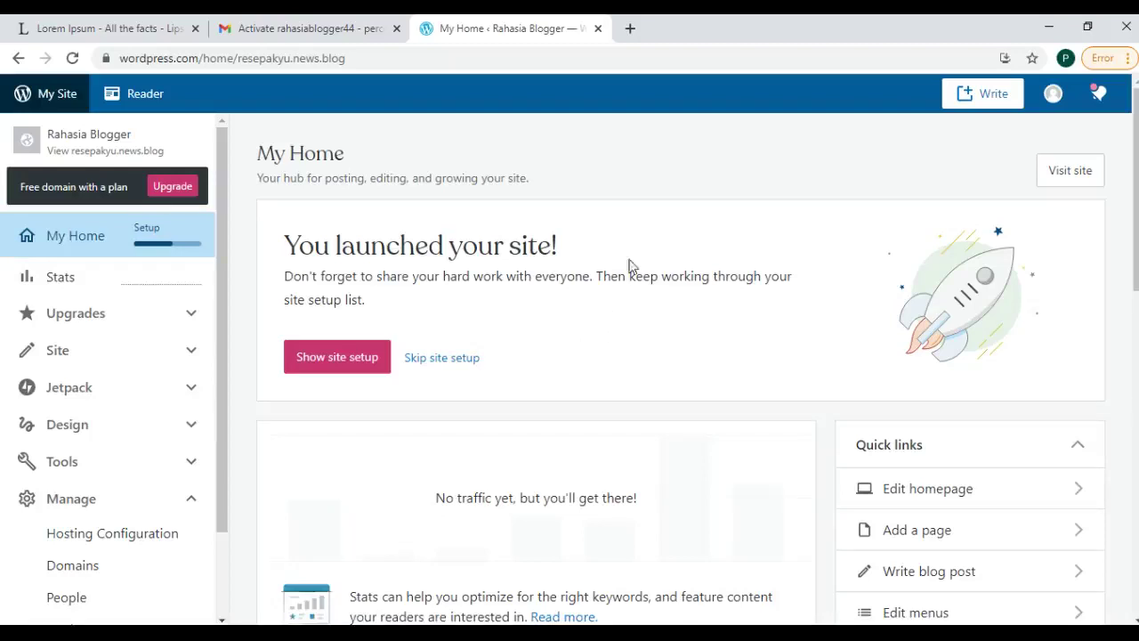
Step: Open the launched site in a separate browser tab, look over its homepage, and return to the dashboard
{"action": "right_click", "coordinate": [1059, 177]}
{"action": "left_click", "coordinate": [970, 185]}
{"action": "left_click", "coordinate": [676, 29]}
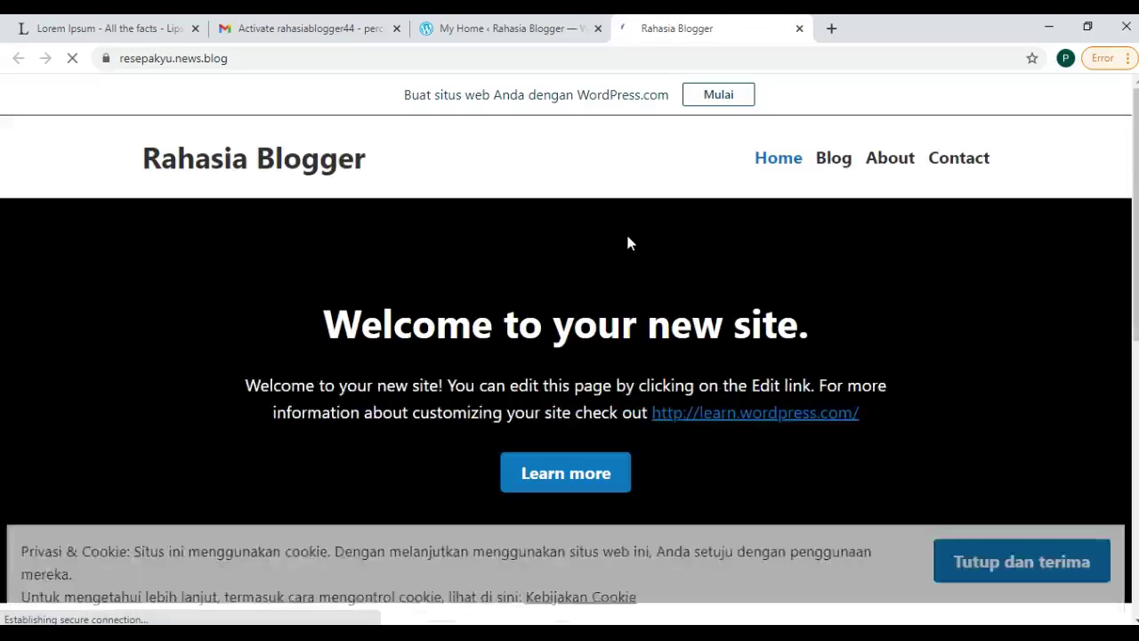
{"action": "scroll", "coordinate": [627, 236], "scroll_direction": "down", "scroll_amount": 7}
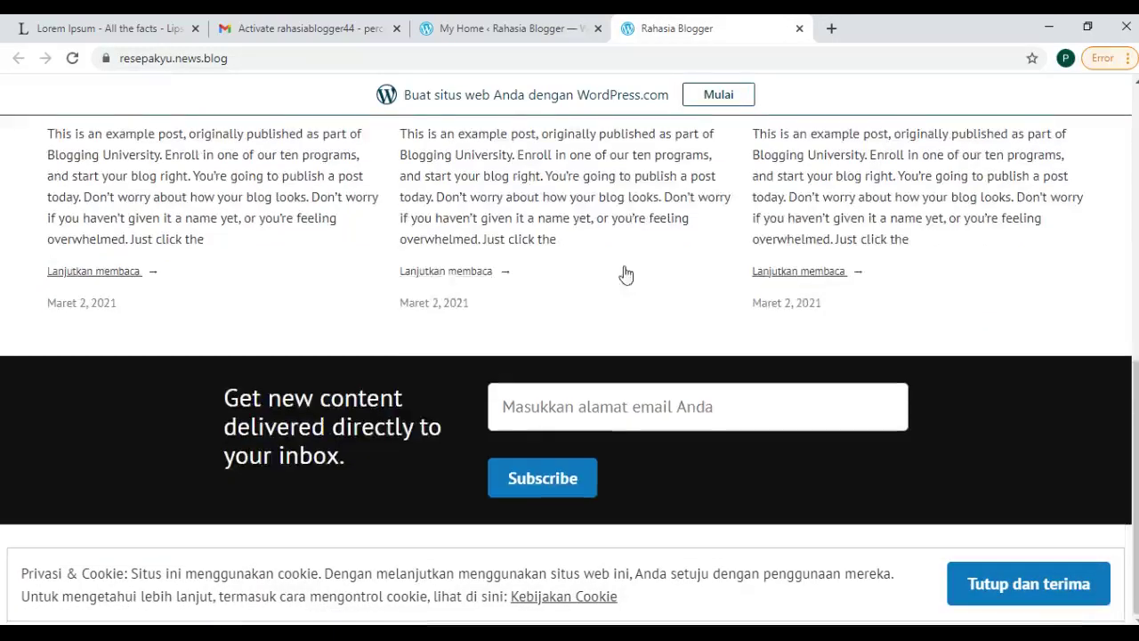
{"action": "scroll", "coordinate": [625, 274], "scroll_direction": "up", "scroll_amount": 4}
{"action": "left_click", "coordinate": [525, 22]}
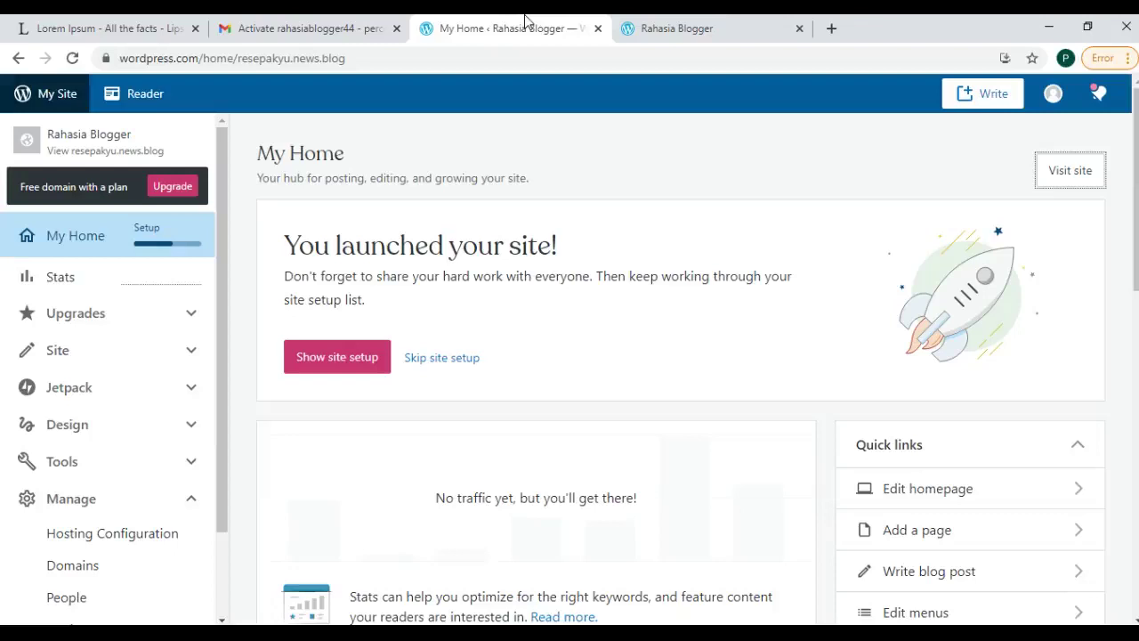
{"action": "left_click", "coordinate": [682, 22]}
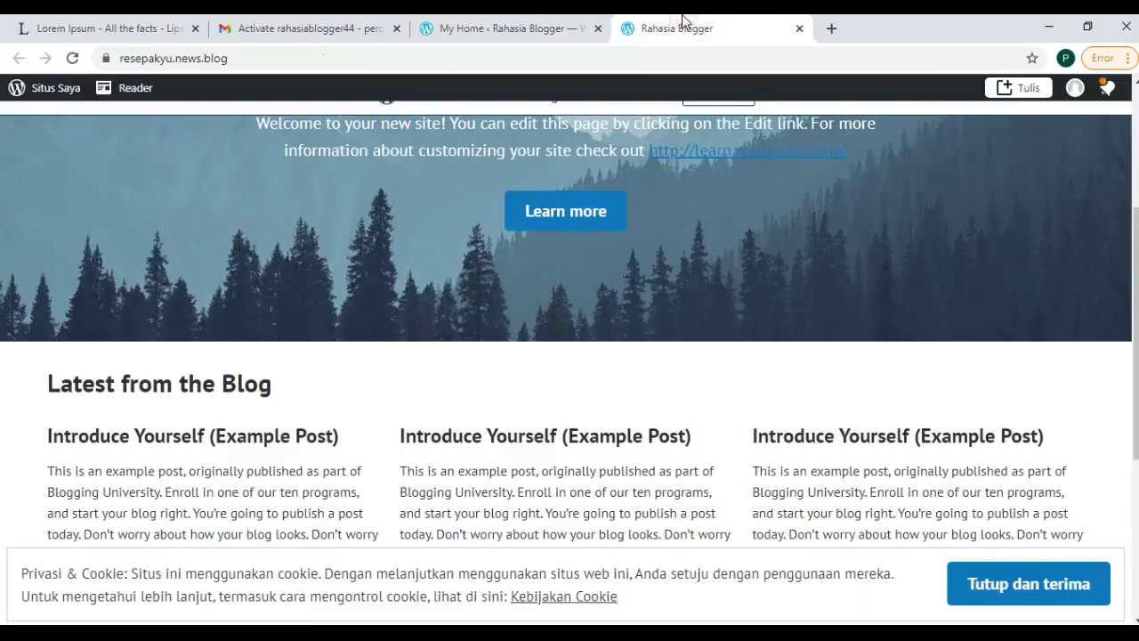
{"action": "scroll", "coordinate": [663, 240], "scroll_direction": "up", "scroll_amount": 3}
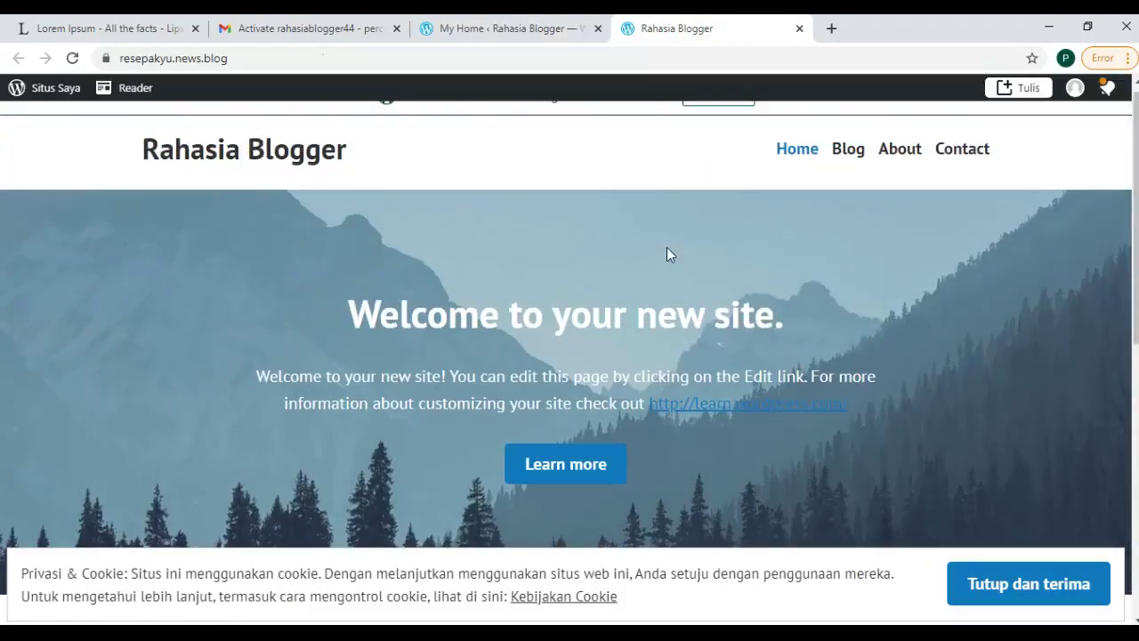
{"action": "left_click", "coordinate": [487, 21]}
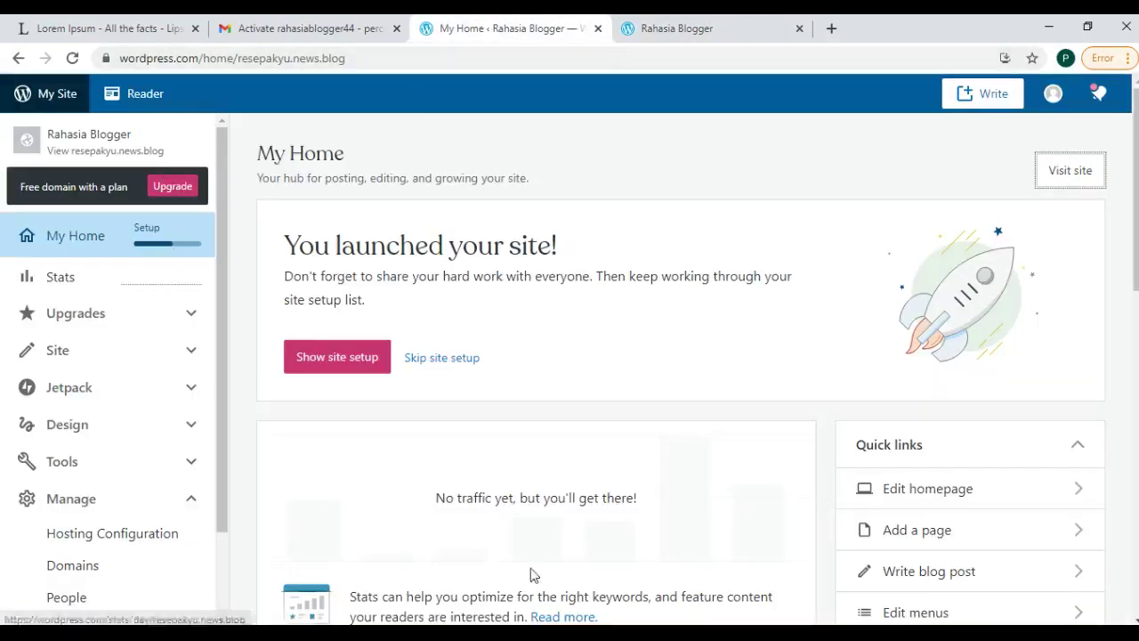
Step: Switch to Notepad to review the list of .blog subdomains, highlight food.blog, and return to the site's dashboard in Chrome
{"action": "key", "text": "alt+Tab"}
{"action": "scroll", "coordinate": [49, 392], "scroll_direction": "up", "scroll_amount": 1}
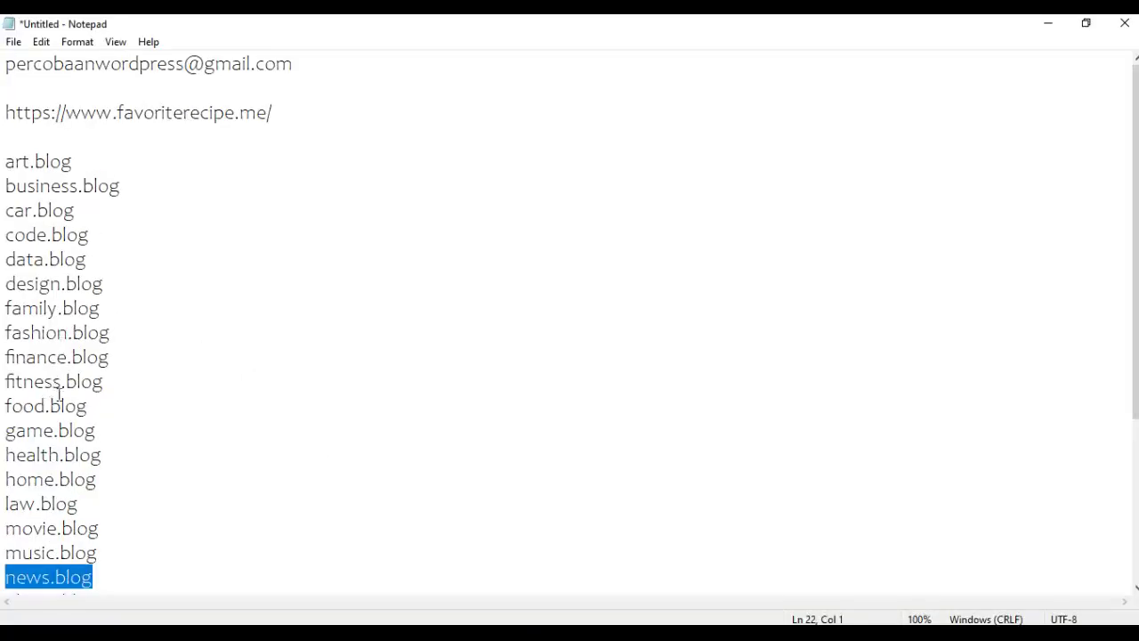
{"action": "left_click_drag", "start_coordinate": [4, 411], "coordinate": [403, 405]}
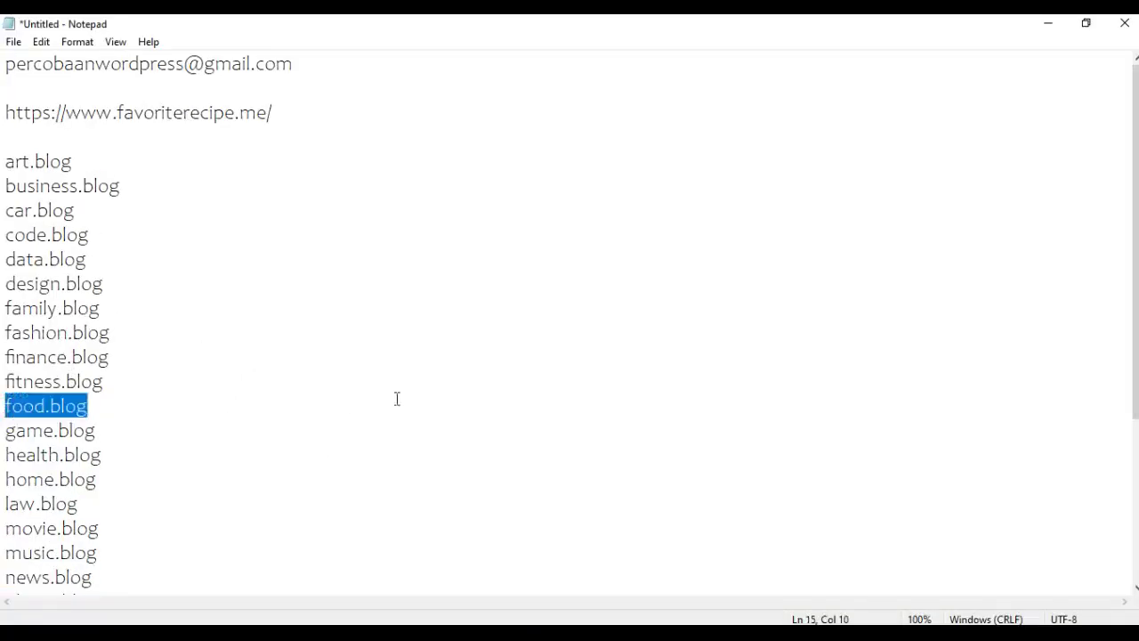
{"action": "left_click", "coordinate": [397, 399]}
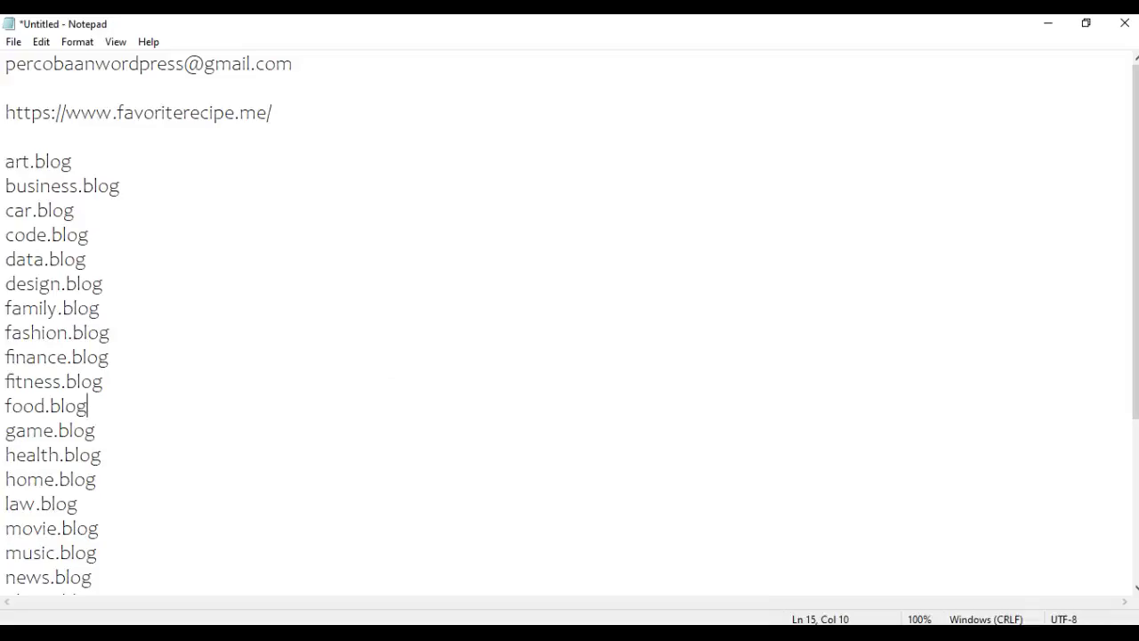
{"action": "key", "text": "alt+Tab"}
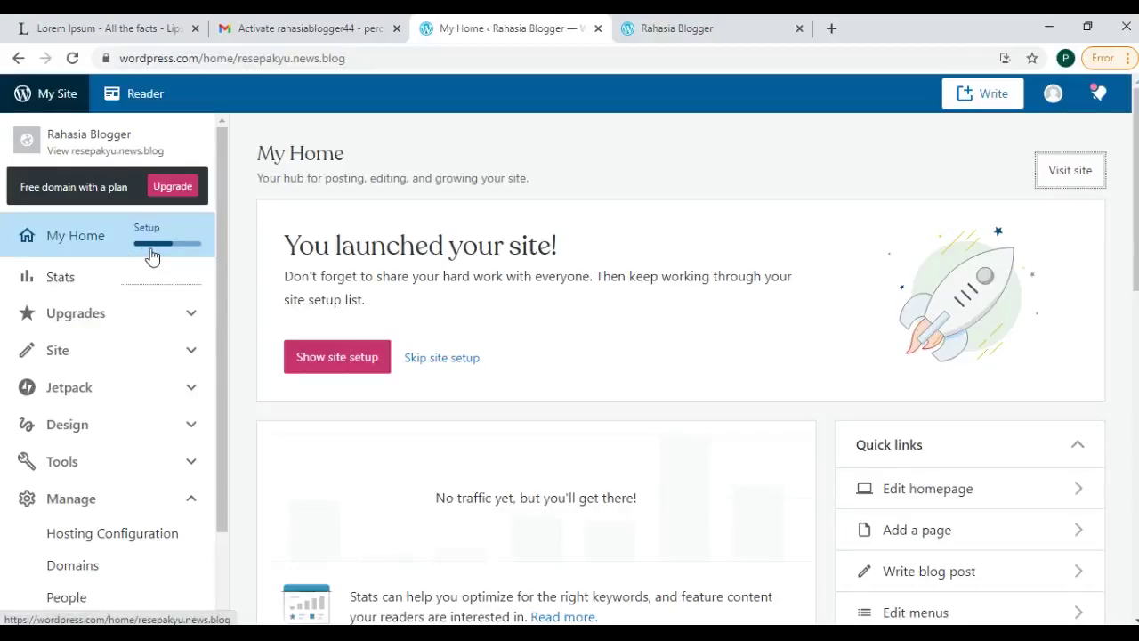
{"action": "left_click", "coordinate": [756, 24]}
{"action": "left_click", "coordinate": [526, 25]}
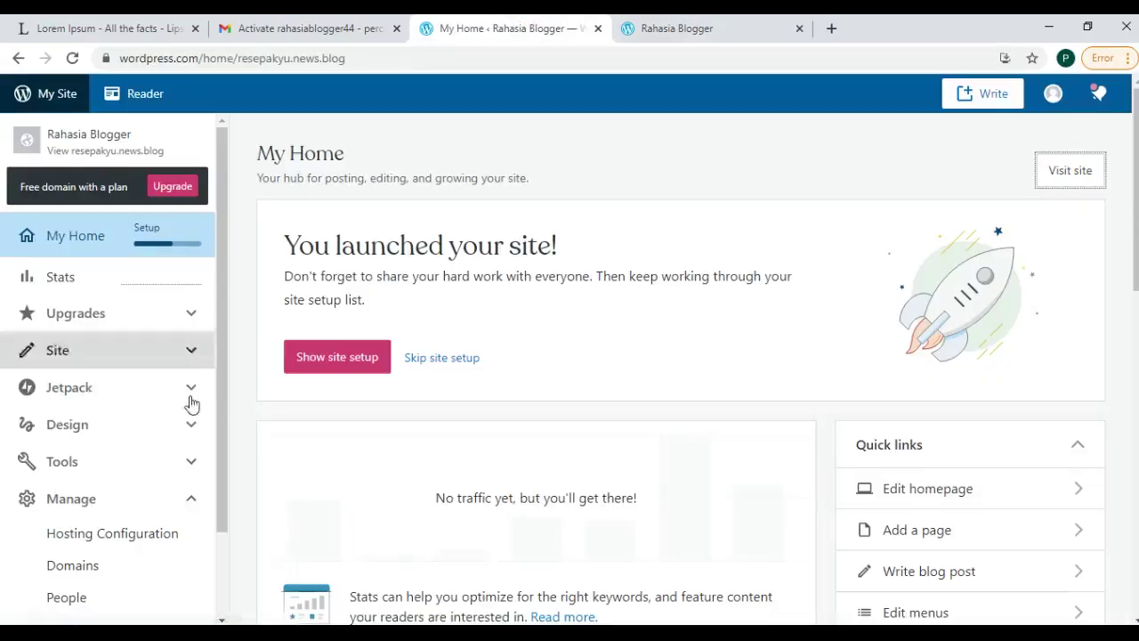
Step: Open the site's theme gallery and browse the recommended themes
{"action": "left_click", "coordinate": [168, 424]}
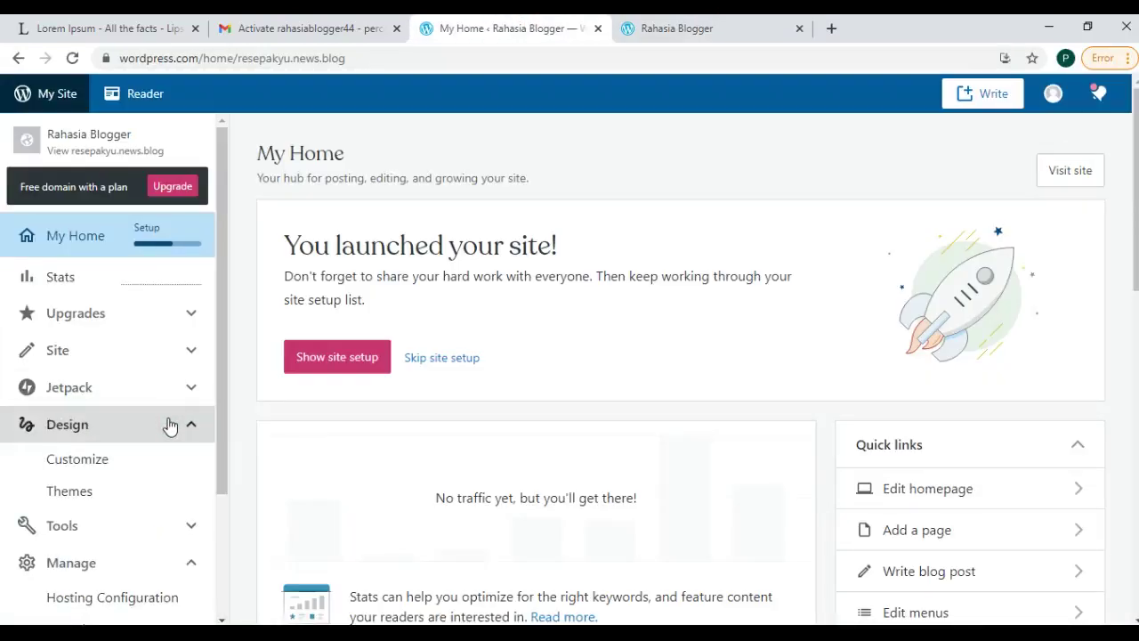
{"action": "left_click", "coordinate": [142, 502]}
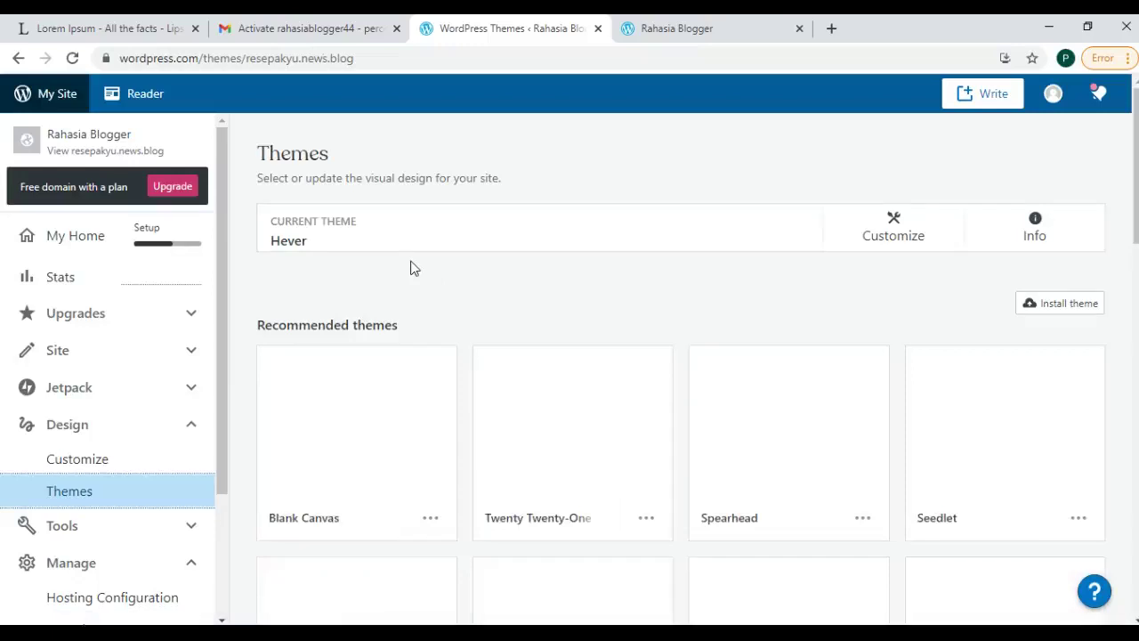
{"action": "scroll", "coordinate": [412, 277], "scroll_direction": "down", "scroll_amount": 3}
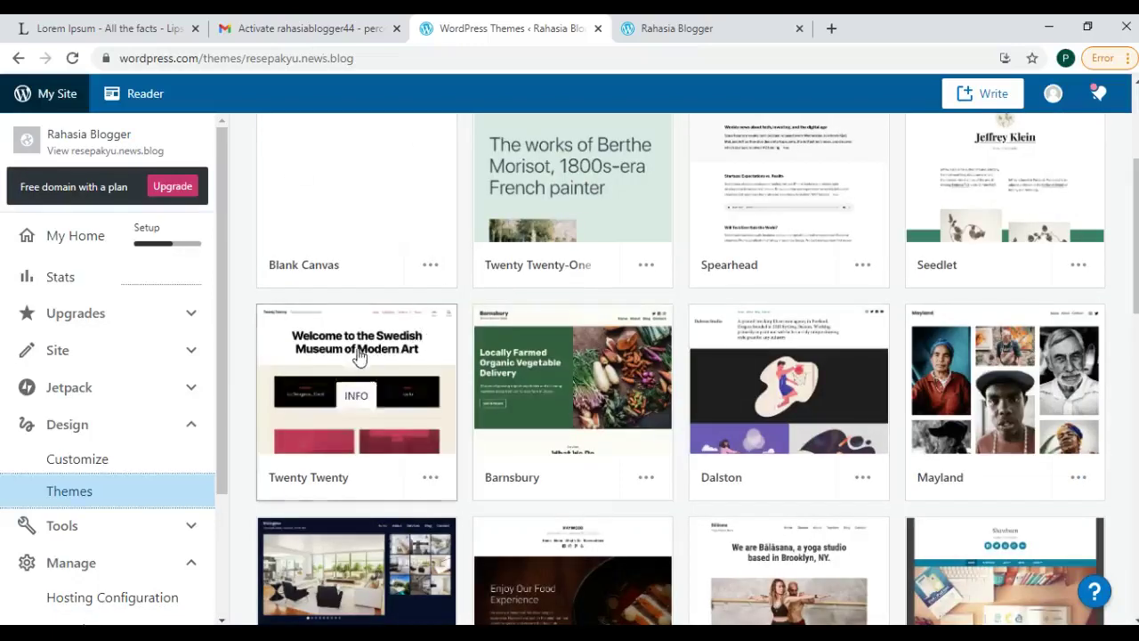
{"action": "scroll", "coordinate": [354, 356], "scroll_direction": "up", "scroll_amount": 3}
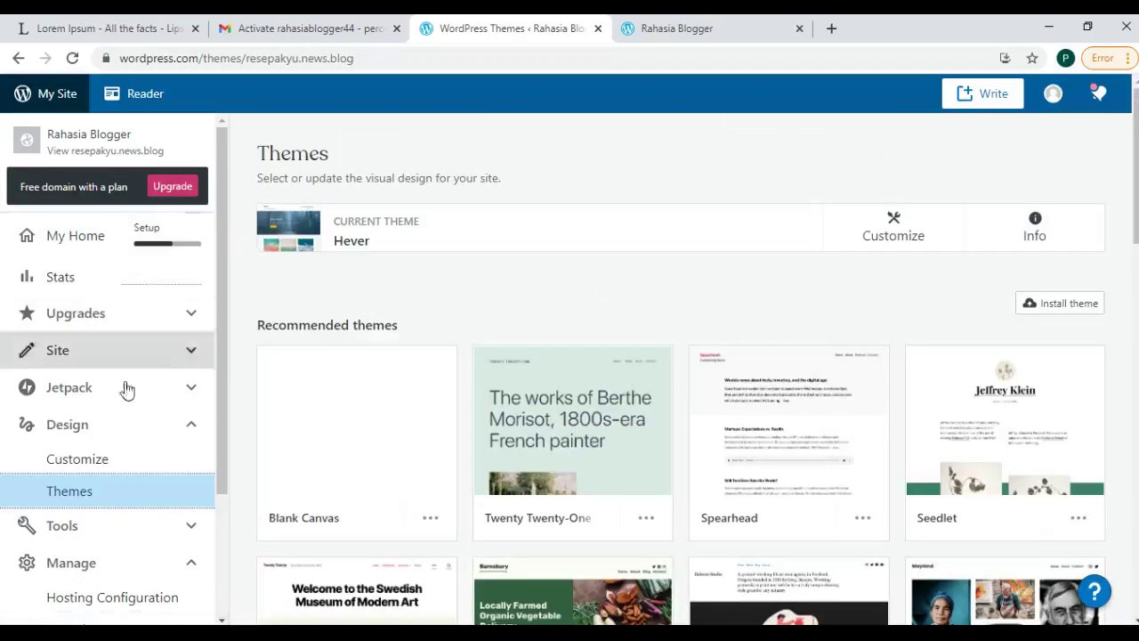
Step: Open the site Customizer, dismiss the introductory tip, and take a brief look at Content Options
{"action": "left_click", "coordinate": [103, 466]}
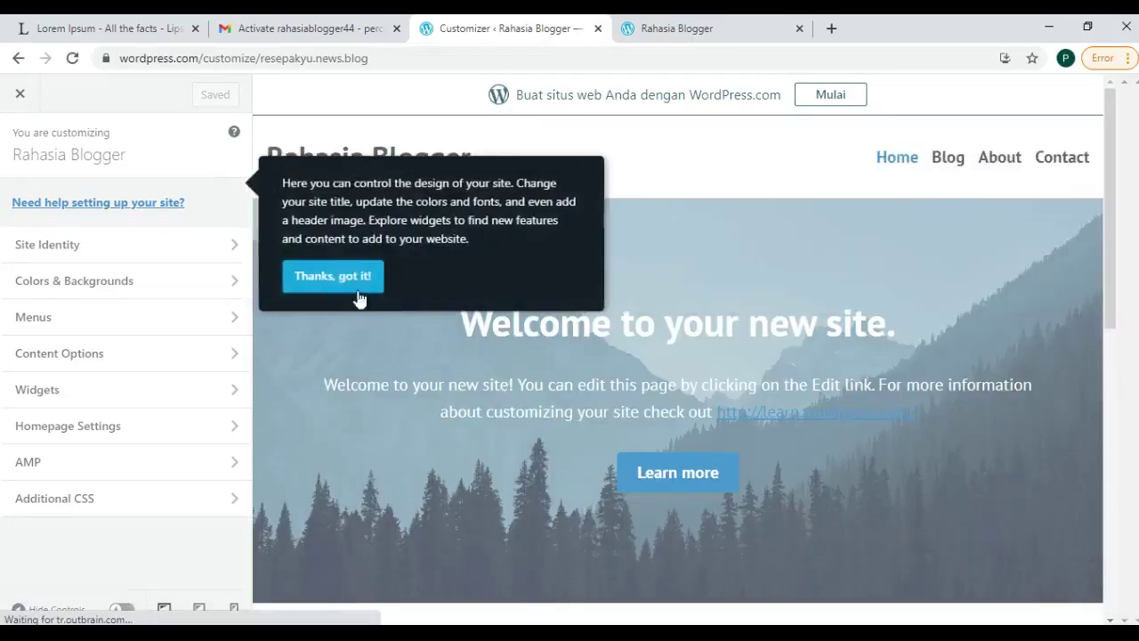
{"action": "left_click", "coordinate": [358, 297]}
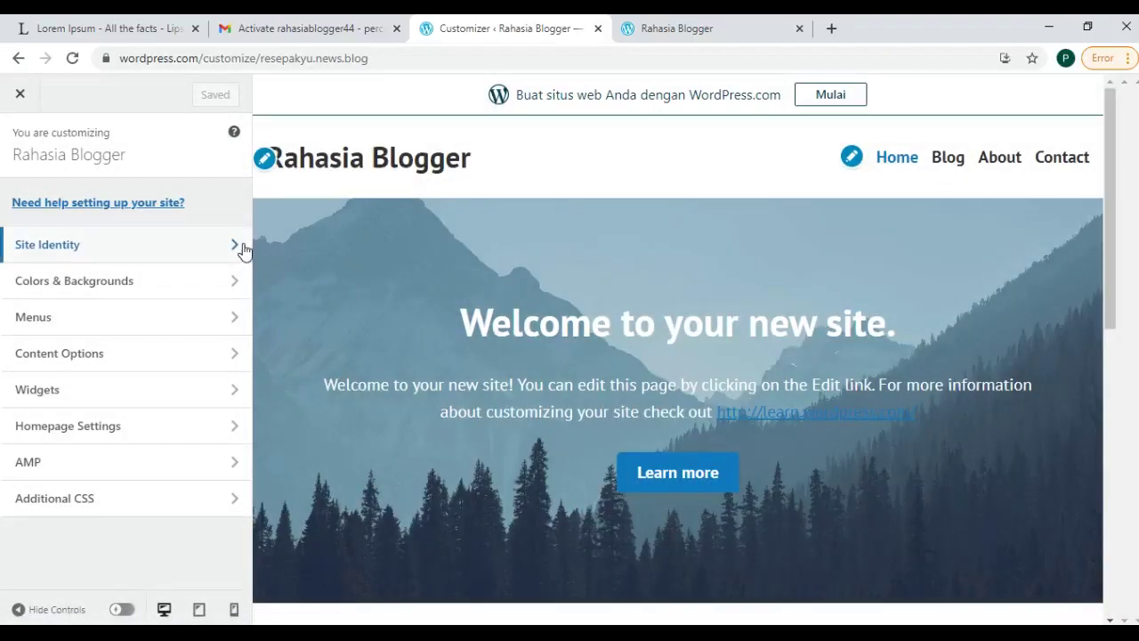
{"action": "scroll", "coordinate": [354, 325], "scroll_direction": "down", "scroll_amount": 5}
{"action": "scroll", "coordinate": [457, 274], "scroll_direction": "up", "scroll_amount": 4}
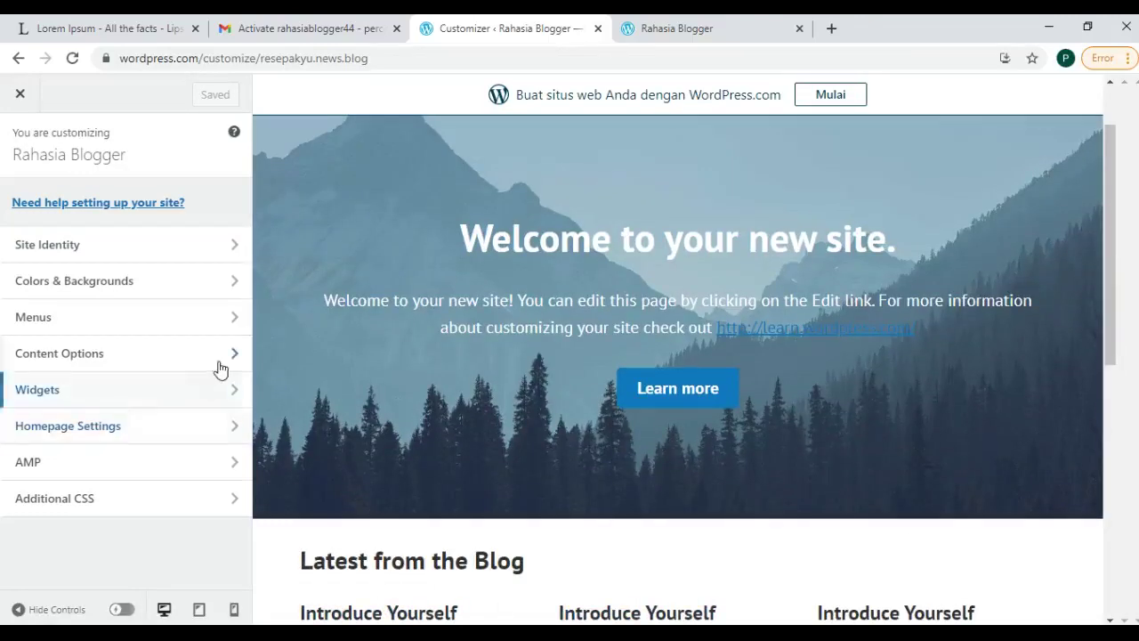
{"action": "left_click", "coordinate": [184, 359]}
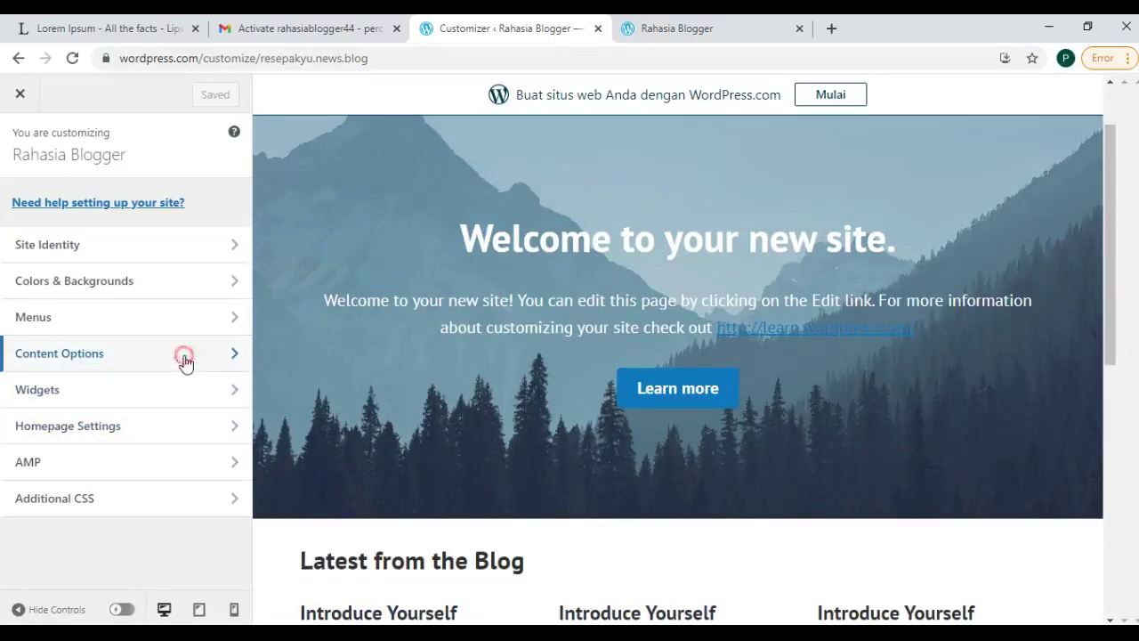
{"action": "left_click", "coordinate": [19, 142]}
Step: Set the homepage to display your latest posts and save the change
{"action": "left_click", "coordinate": [196, 426]}
{"action": "left_click", "coordinate": [17, 349]}
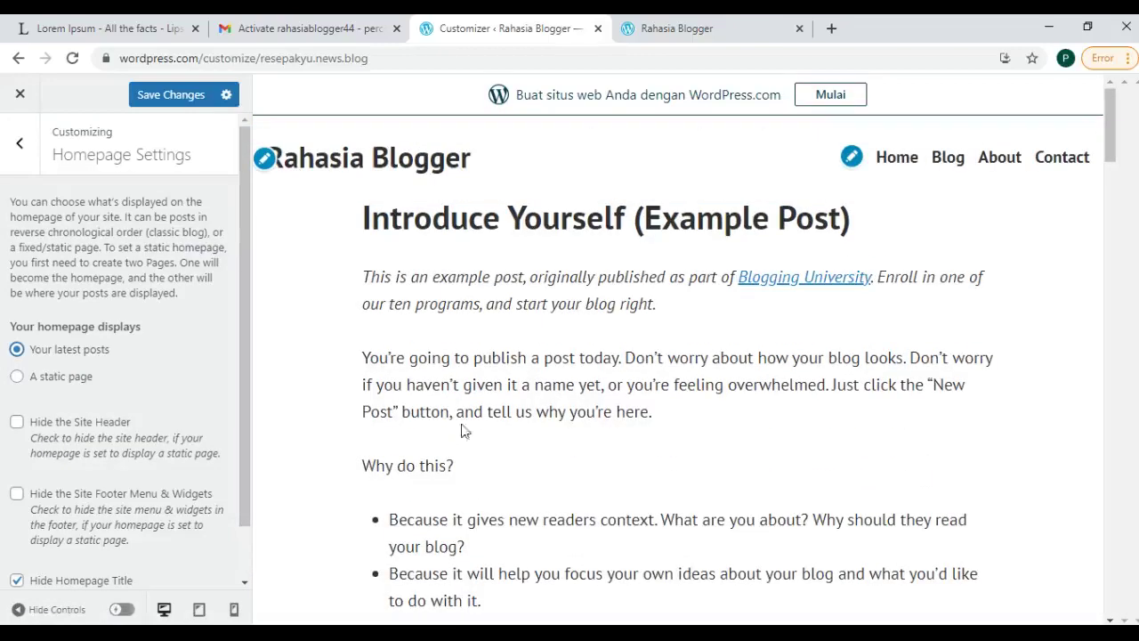
{"action": "scroll", "coordinate": [465, 440], "scroll_direction": "down", "scroll_amount": 5}
{"action": "scroll", "coordinate": [127, 372], "scroll_direction": "down", "scroll_amount": 1}
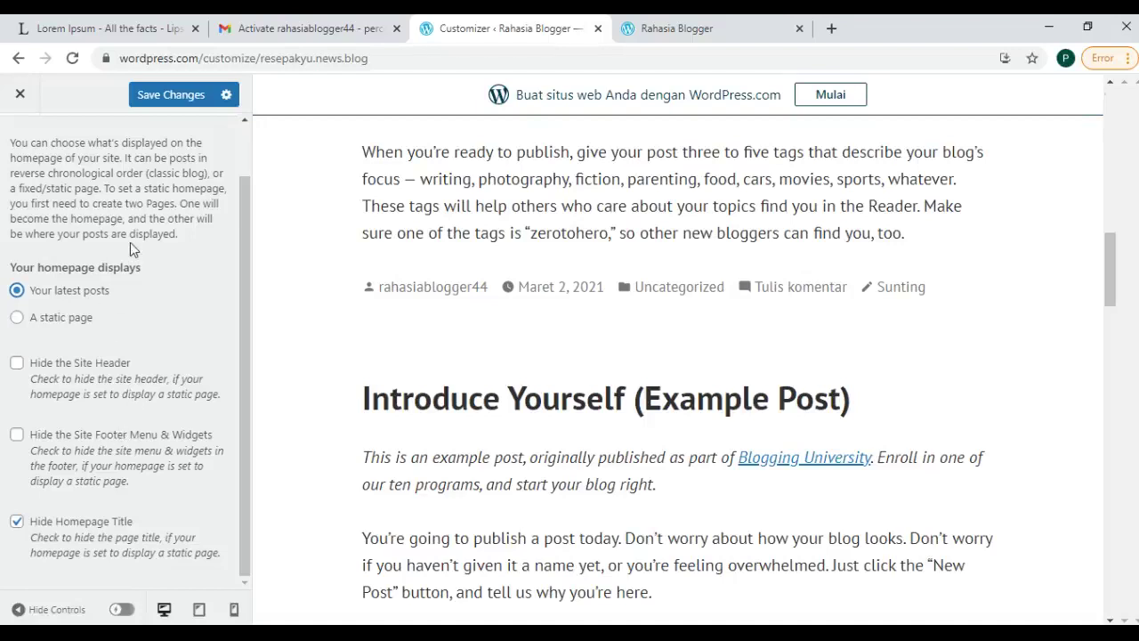
{"action": "left_click", "coordinate": [171, 96]}
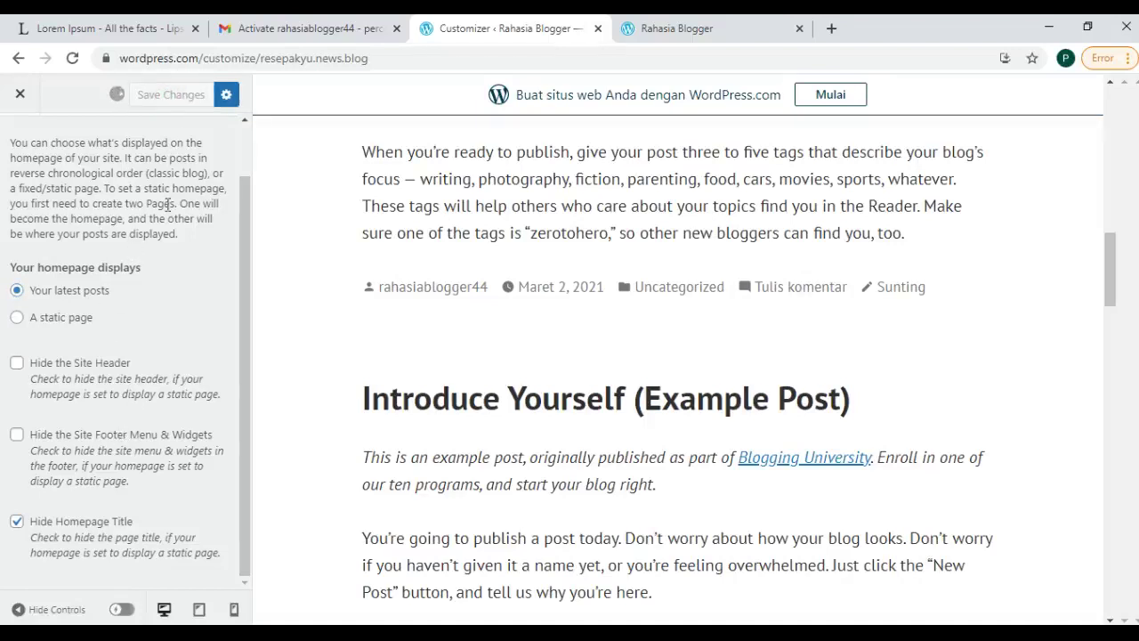
{"action": "scroll", "coordinate": [161, 240], "scroll_direction": "up", "scroll_amount": 1}
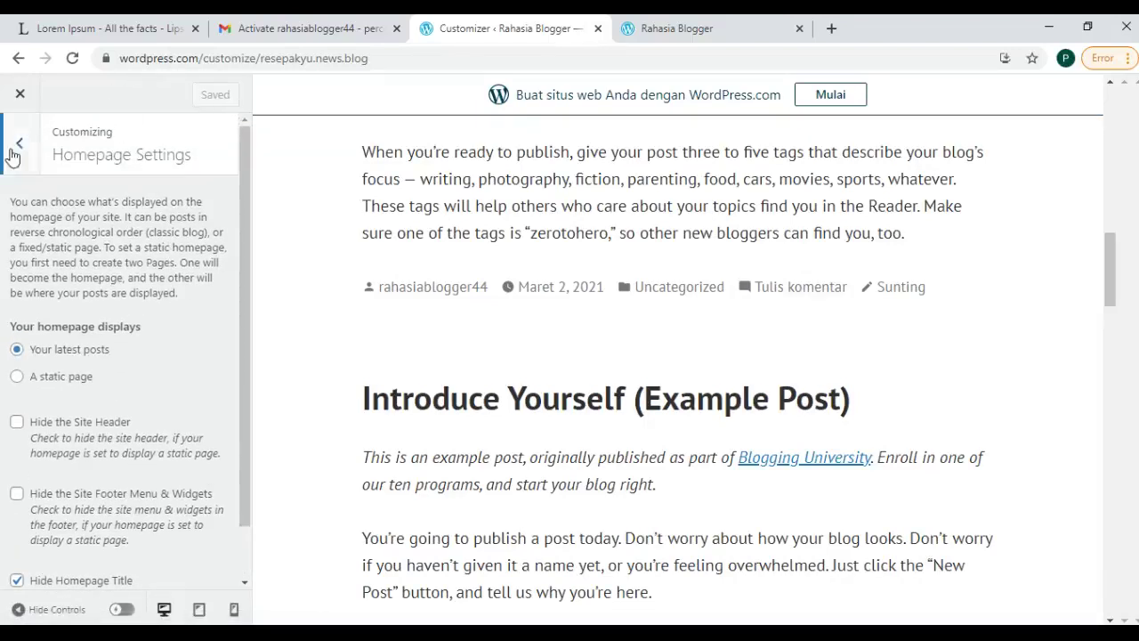
{"action": "left_click", "coordinate": [18, 145]}
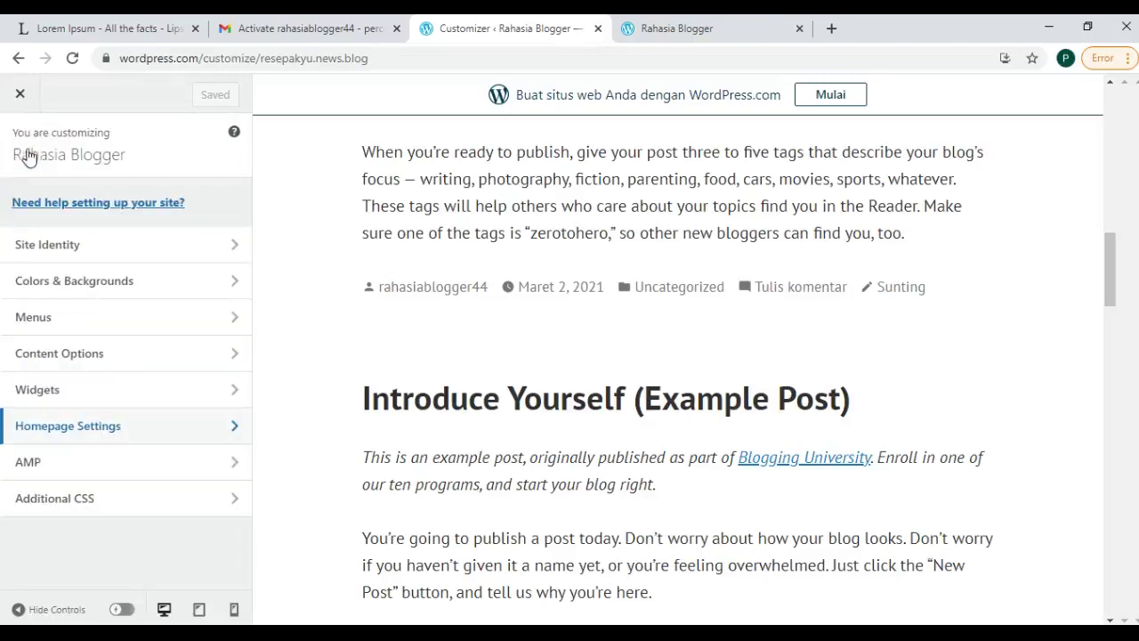
Step: Set the site identity's footer credit to WordPress.com Logo and save the change
{"action": "scroll", "coordinate": [419, 445], "scroll_direction": "down", "scroll_amount": 8}
{"action": "scroll", "coordinate": [481, 481], "scroll_direction": "up", "scroll_amount": 5}
{"action": "scroll", "coordinate": [487, 486], "scroll_direction": "down", "scroll_amount": 10}
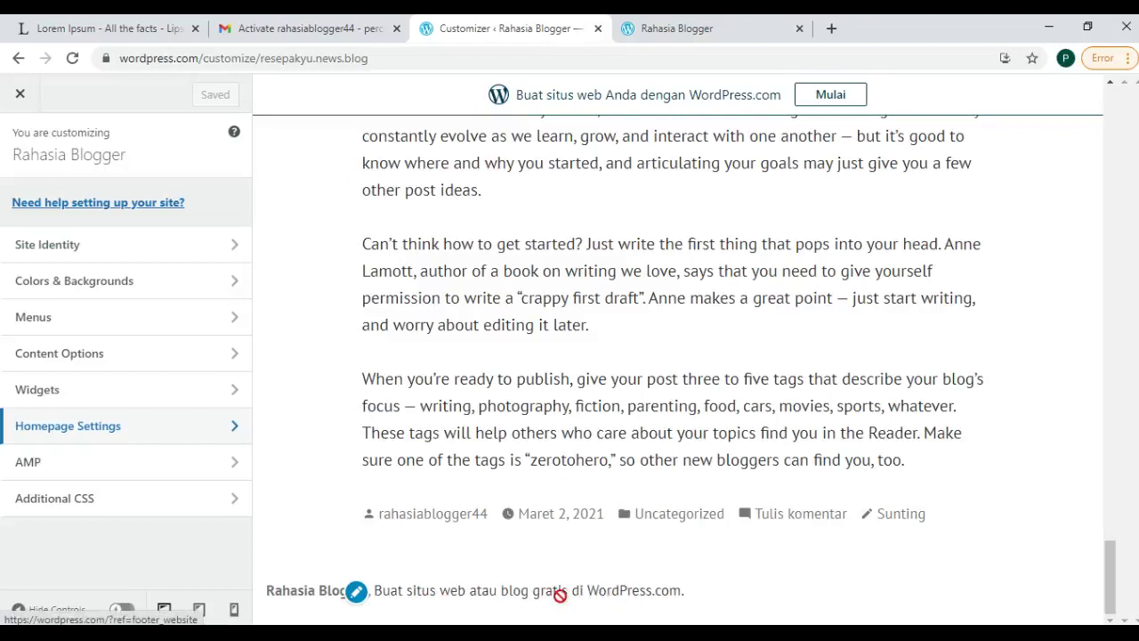
{"action": "left_click", "coordinate": [132, 240]}
{"action": "scroll", "coordinate": [166, 404], "scroll_direction": "down", "scroll_amount": 3}
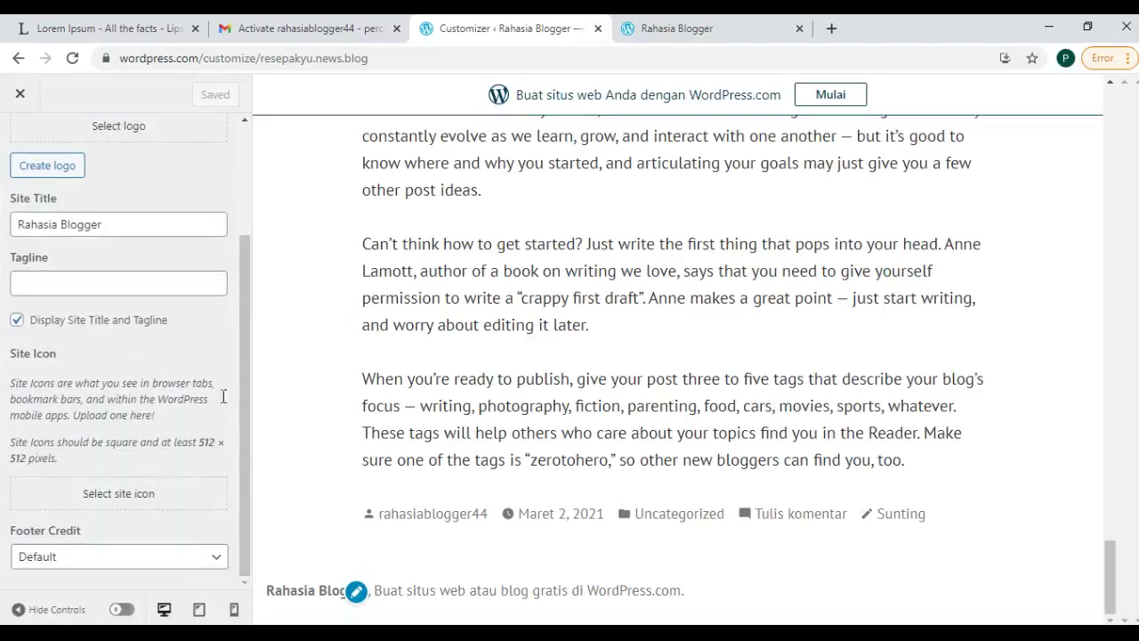
{"action": "left_click", "coordinate": [185, 558]}
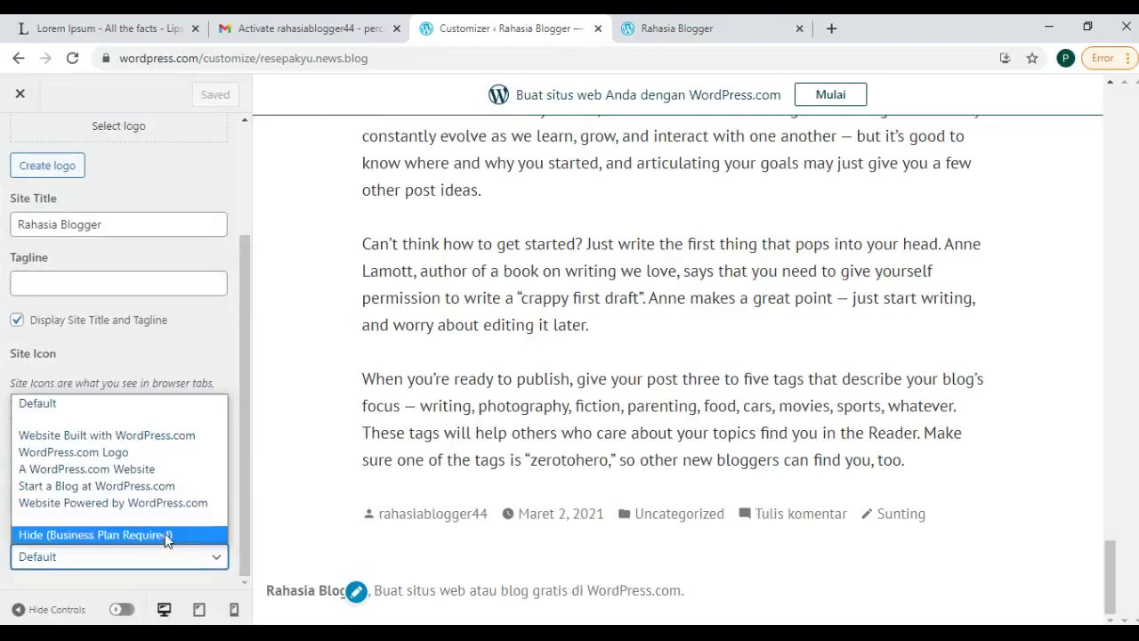
{"action": "left_click", "coordinate": [129, 452]}
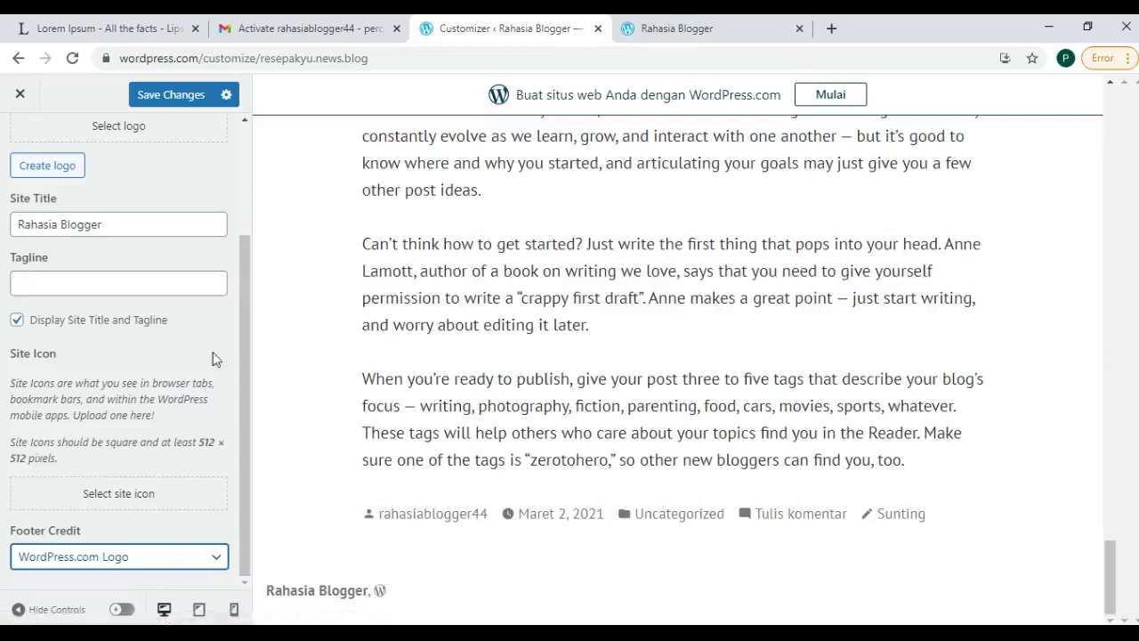
{"action": "left_click", "coordinate": [178, 94]}
Step: Return to the main Customizer options and review the homepage preview from its posts up to the header
{"action": "scroll", "coordinate": [326, 337], "scroll_direction": "up", "scroll_amount": 8}
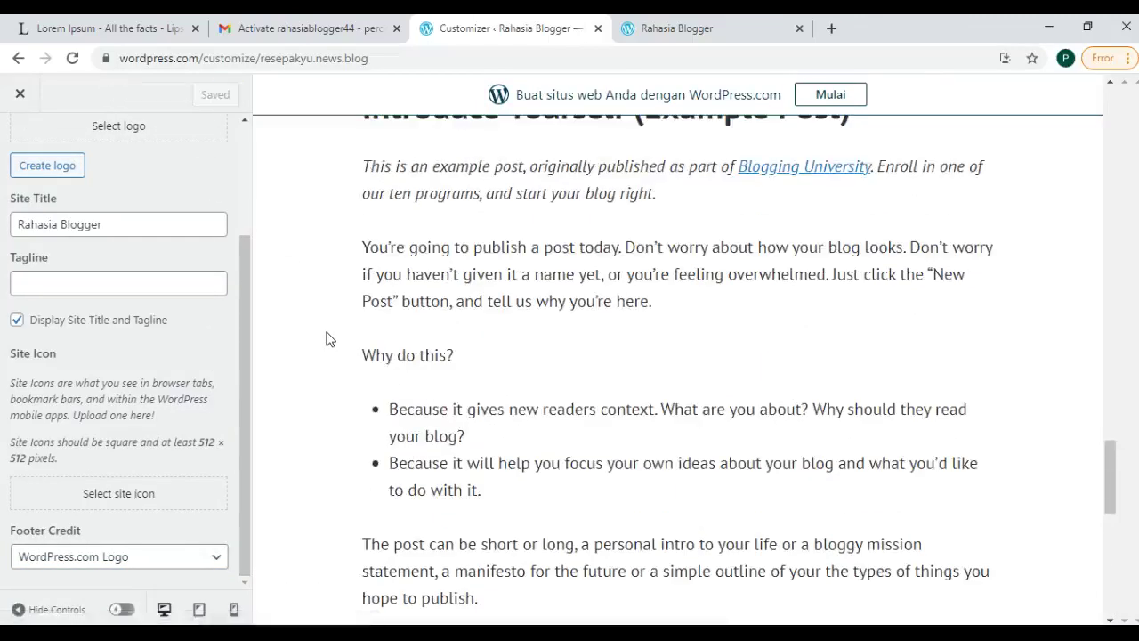
{"action": "scroll", "coordinate": [391, 291], "scroll_direction": "up", "scroll_amount": 8}
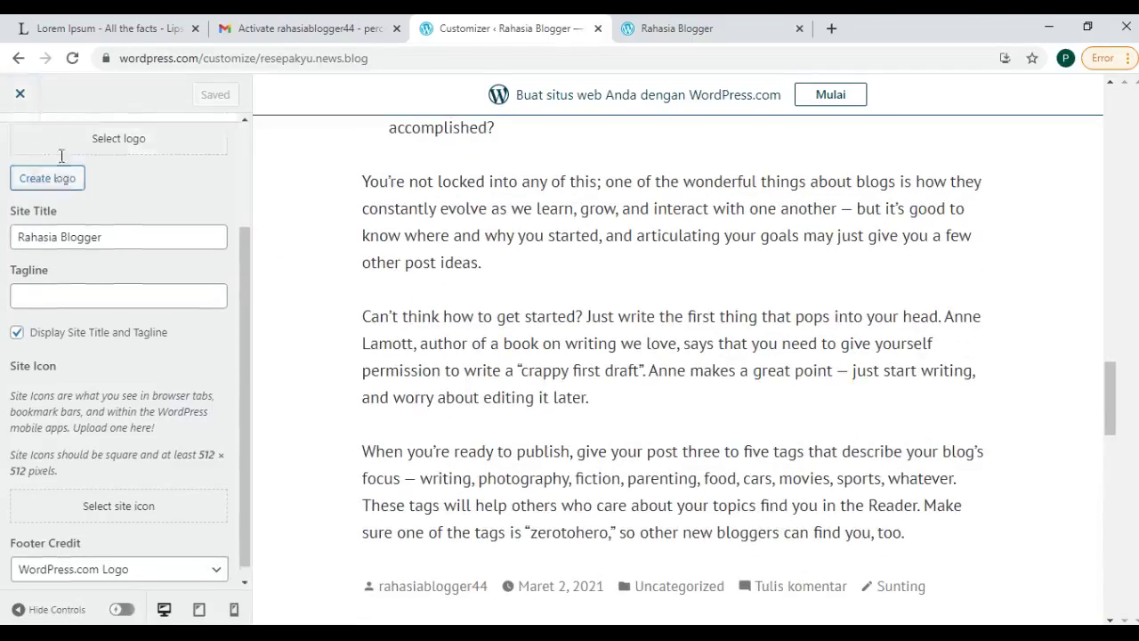
{"action": "scroll", "coordinate": [62, 160], "scroll_direction": "up", "scroll_amount": 3}
{"action": "left_click", "coordinate": [25, 147]}
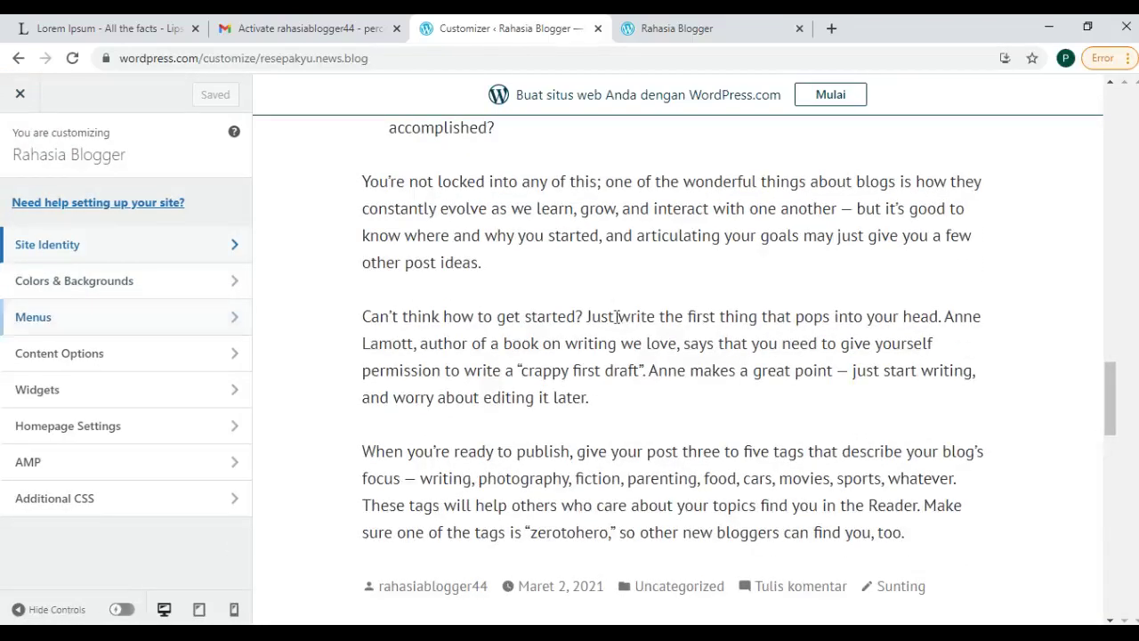
{"action": "scroll", "coordinate": [656, 316], "scroll_direction": "up", "scroll_amount": 6}
{"action": "scroll", "coordinate": [659, 318], "scroll_direction": "down", "scroll_amount": 8}
{"action": "scroll", "coordinate": [661, 316], "scroll_direction": "up", "scroll_amount": 9}
{"action": "scroll", "coordinate": [687, 312], "scroll_direction": "up", "scroll_amount": 3}
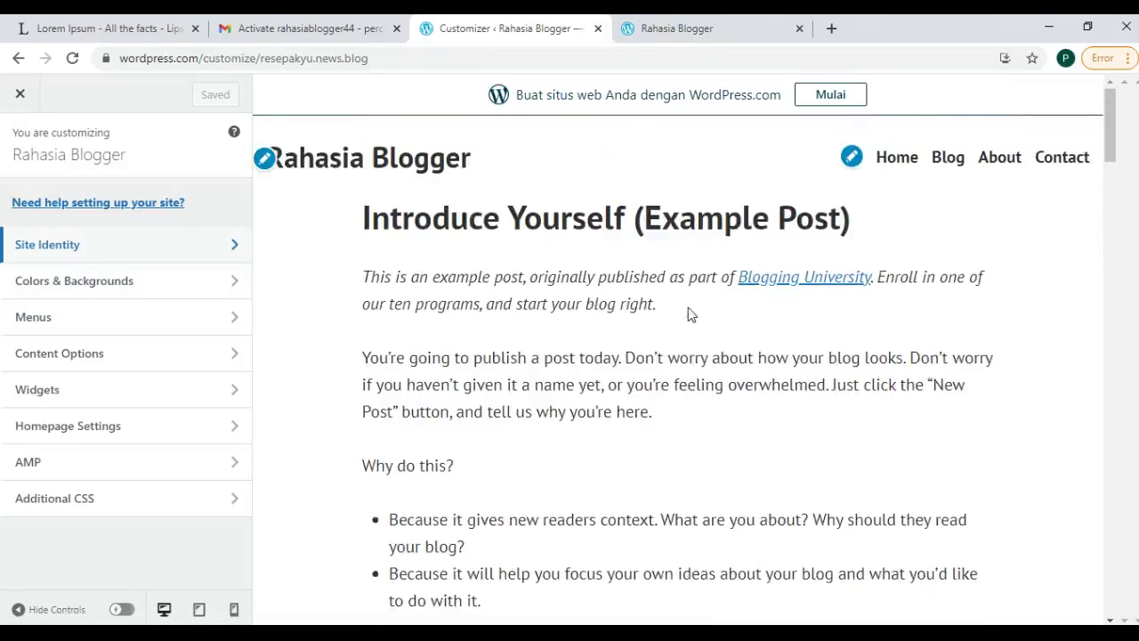
Step: Remove the Primary menu from the Primary menu location and save the change
{"action": "left_click", "coordinate": [178, 311]}
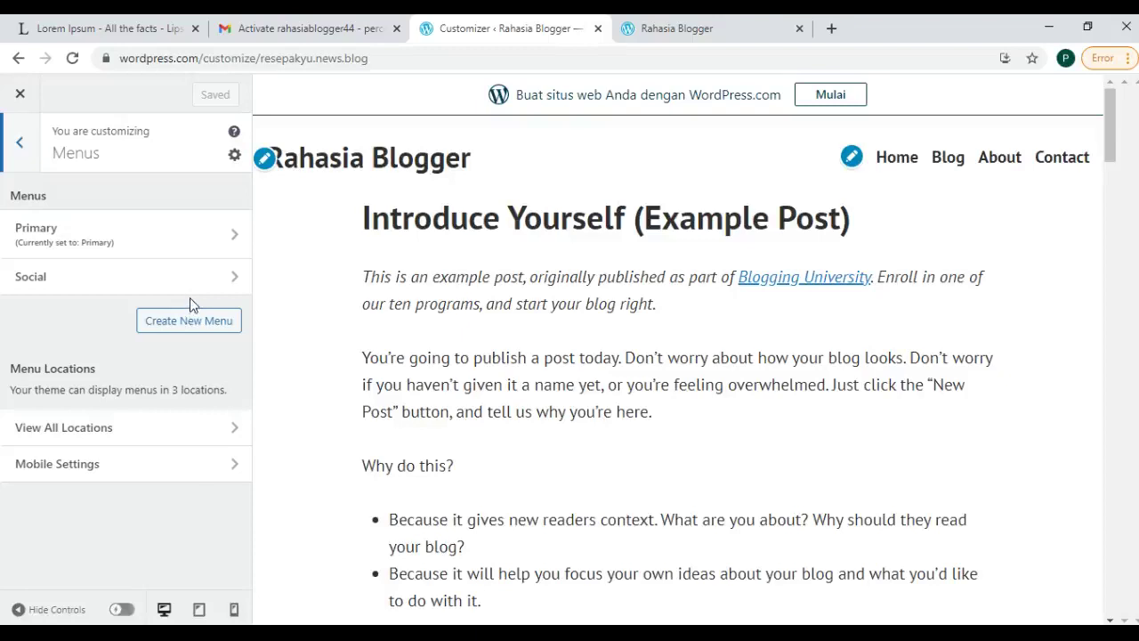
{"action": "left_click", "coordinate": [190, 252]}
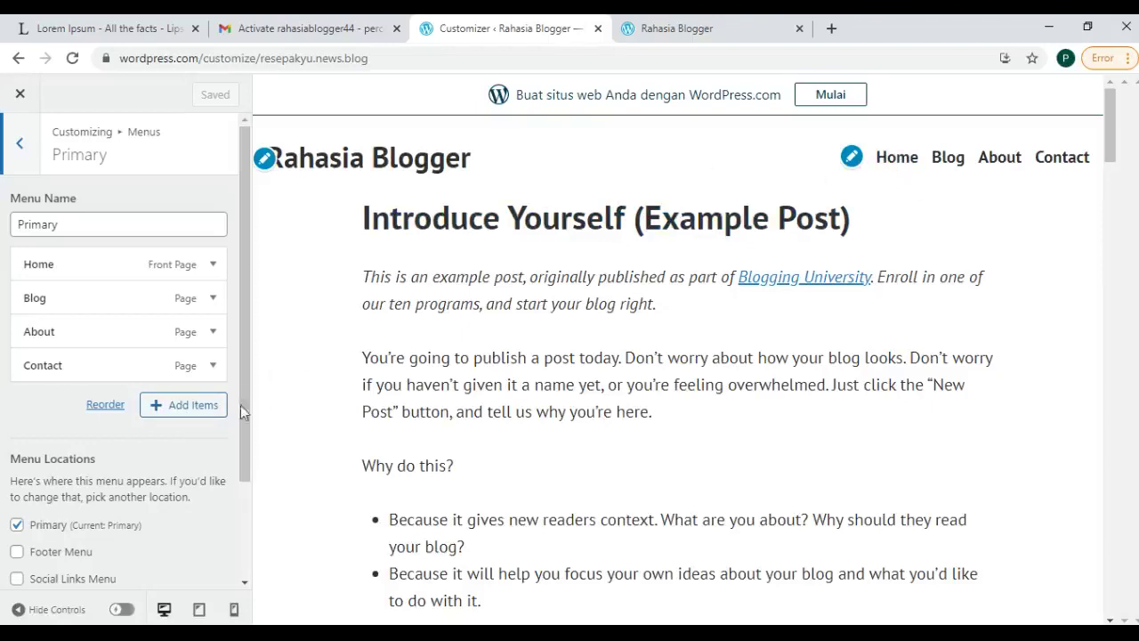
{"action": "left_click", "coordinate": [16, 525]}
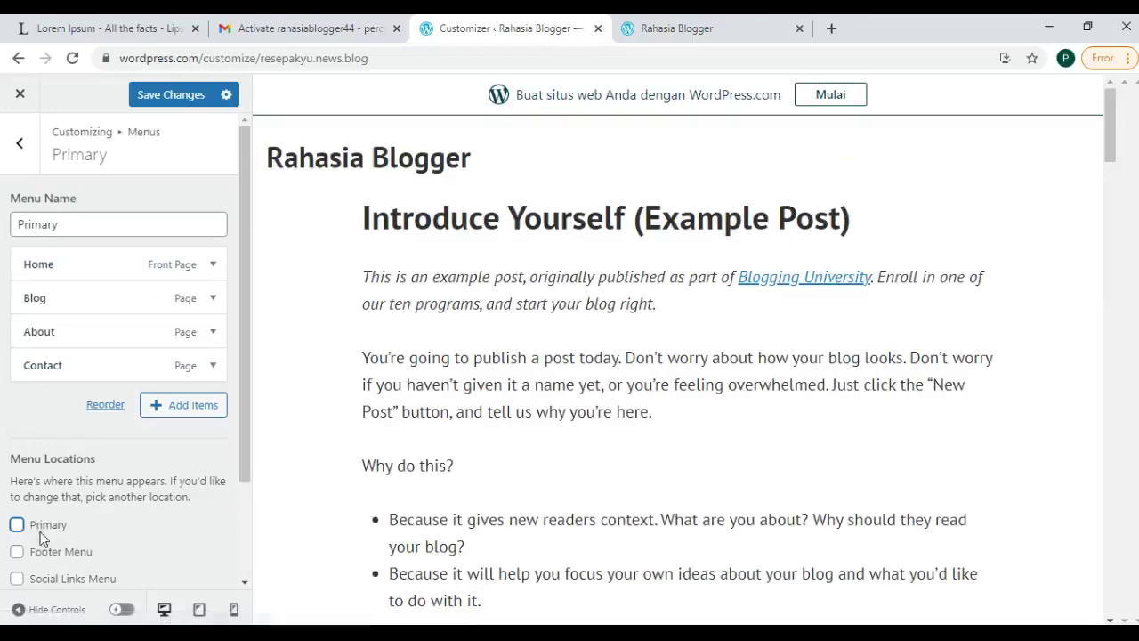
{"action": "left_click", "coordinate": [159, 100]}
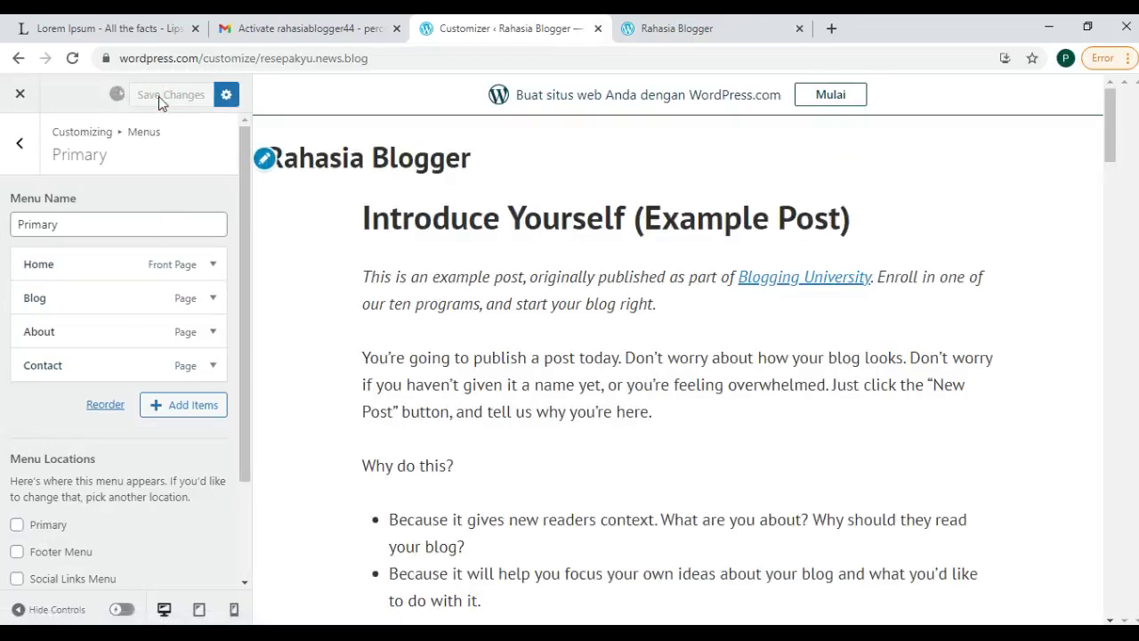
Step: Close the Customizer and open the site's list of posts
{"action": "left_click", "coordinate": [20, 142]}
{"action": "left_click", "coordinate": [20, 142]}
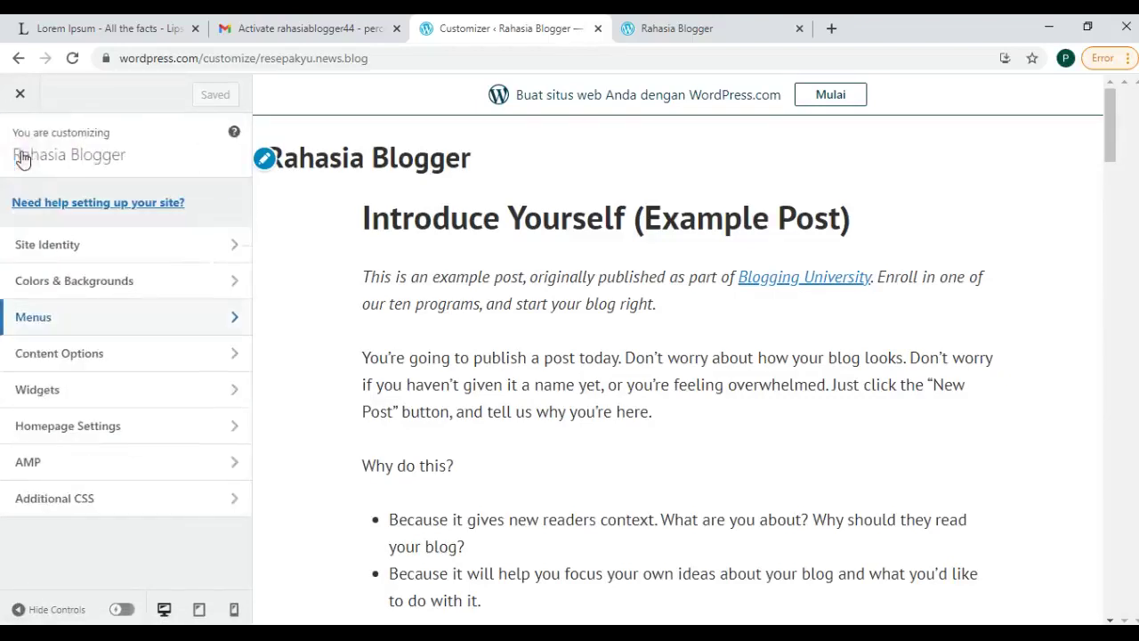
{"action": "left_click", "coordinate": [20, 93]}
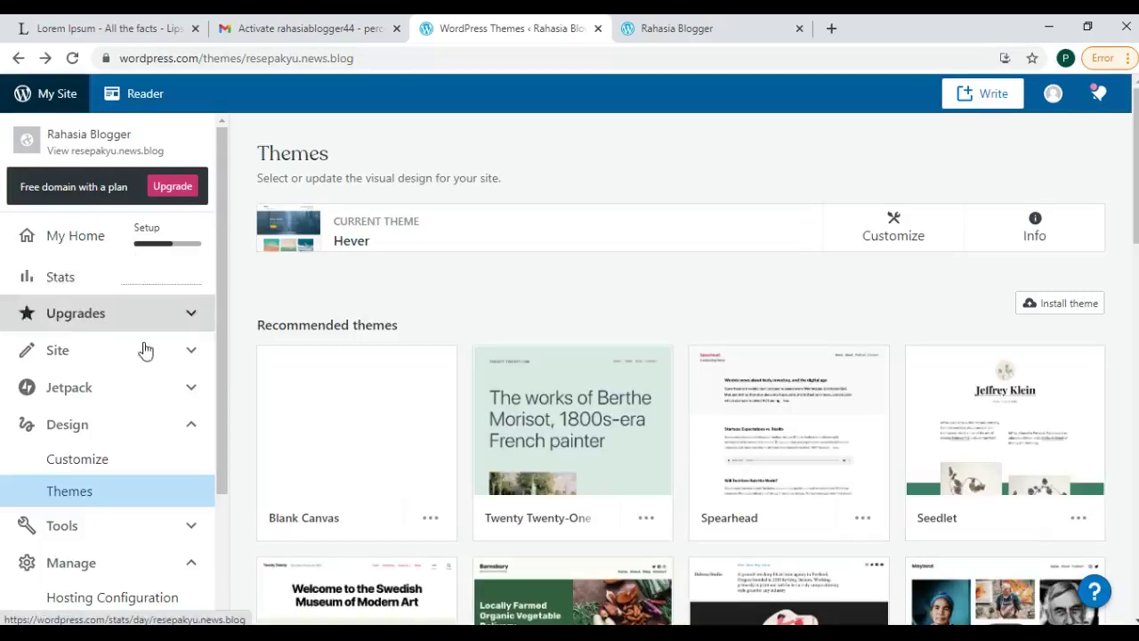
{"action": "left_click", "coordinate": [150, 356]}
{"action": "scroll", "coordinate": [148, 364], "scroll_direction": "down", "scroll_amount": 2}
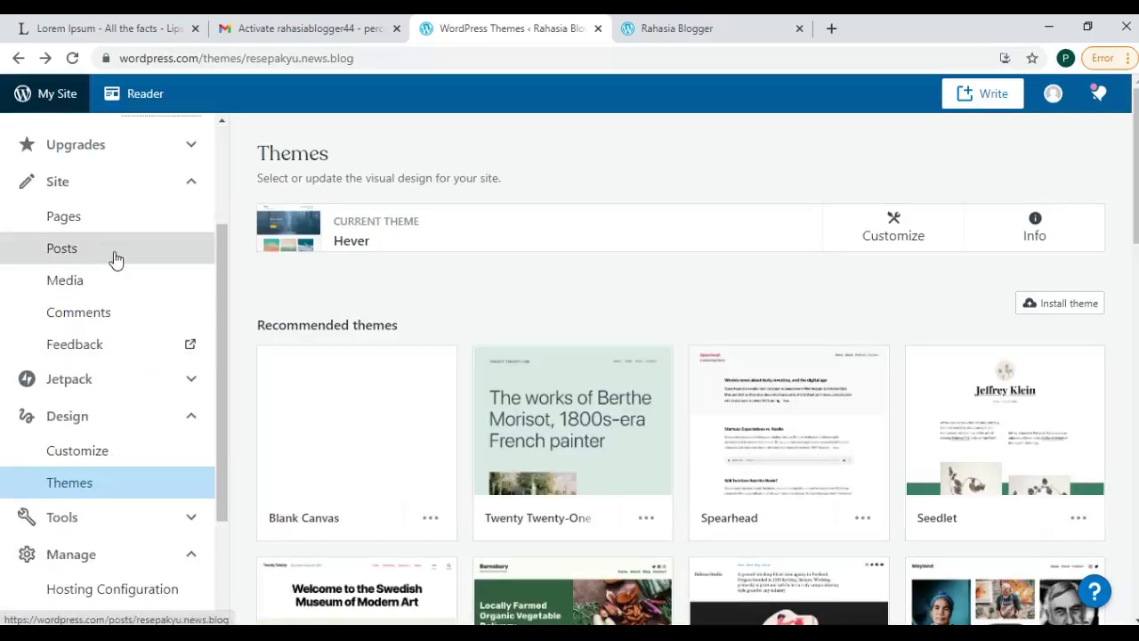
{"action": "left_click", "coordinate": [115, 256]}
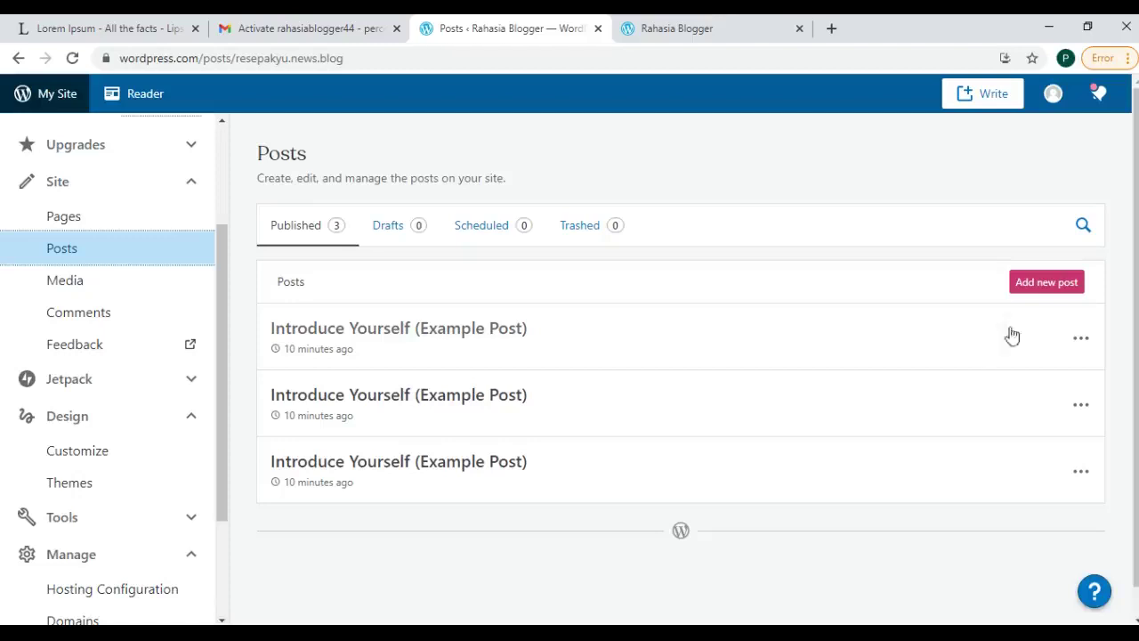
Step: Move all three "Introduce Yourself (Example Post)" posts to the trash and dismiss the notices
{"action": "left_click", "coordinate": [1084, 341]}
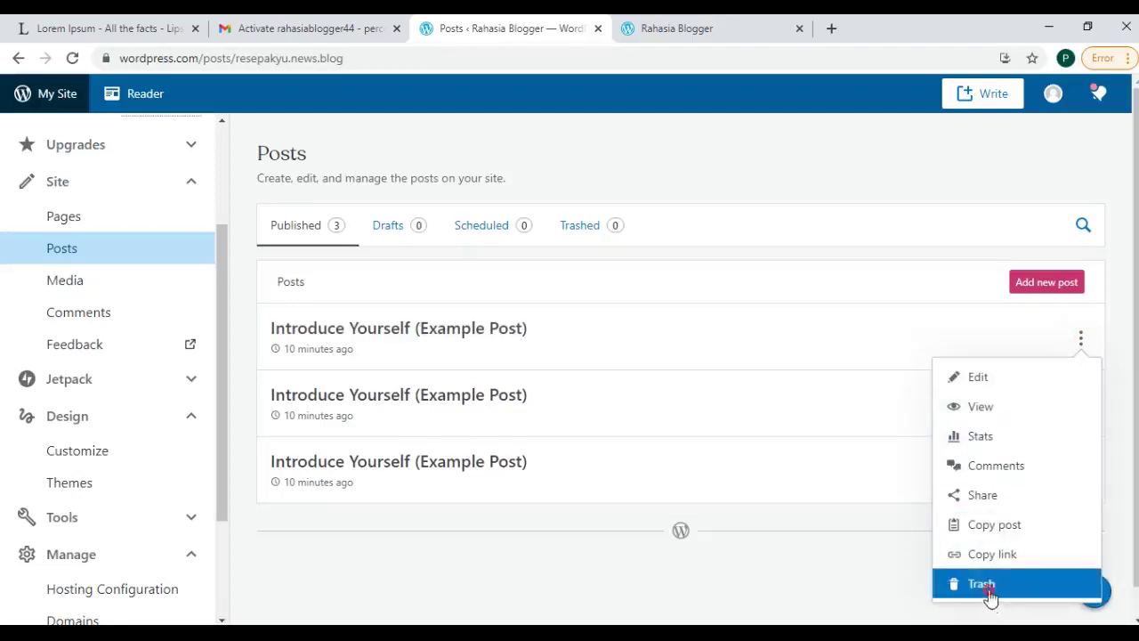
{"action": "left_click", "coordinate": [988, 587]}
{"action": "left_click", "coordinate": [1080, 339]}
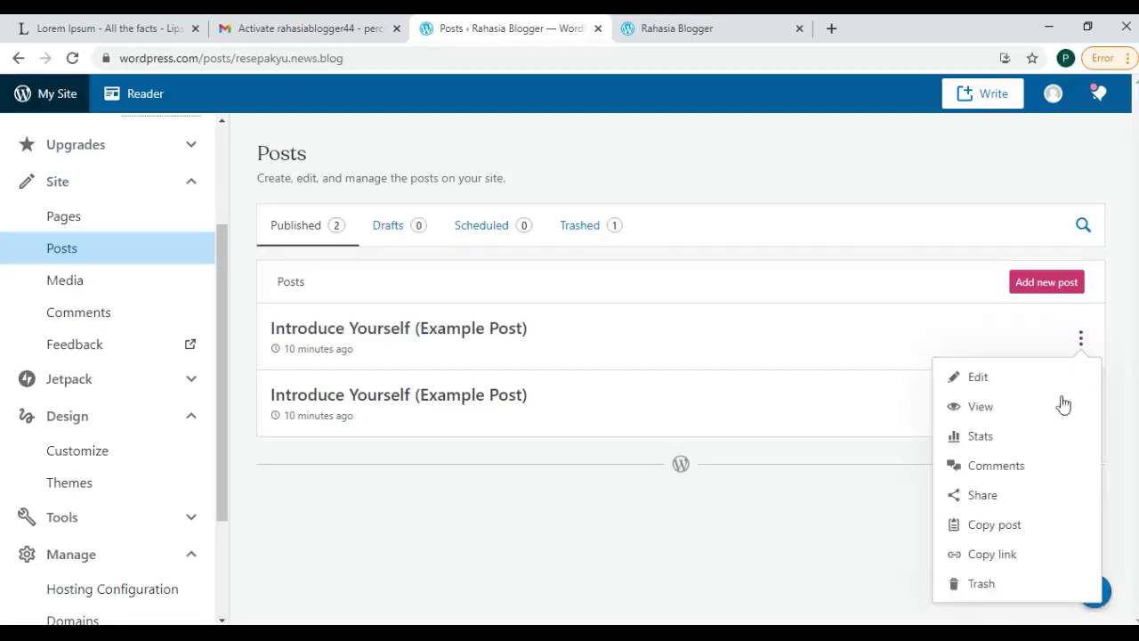
{"action": "left_click", "coordinate": [1032, 588]}
{"action": "left_click", "coordinate": [1080, 342]}
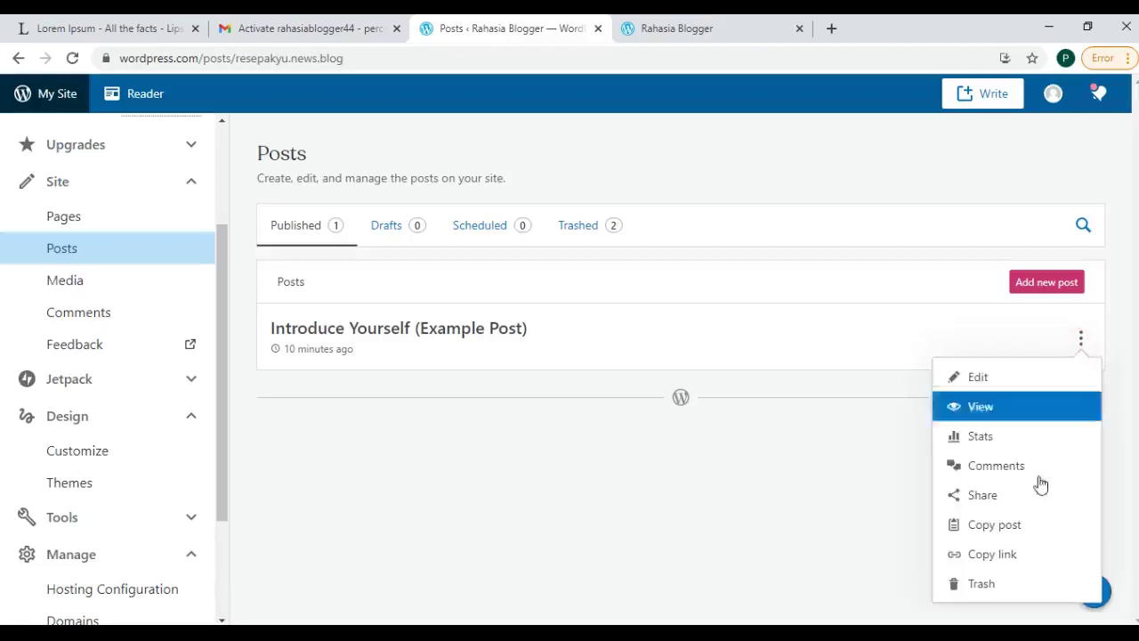
{"action": "left_click", "coordinate": [1007, 584]}
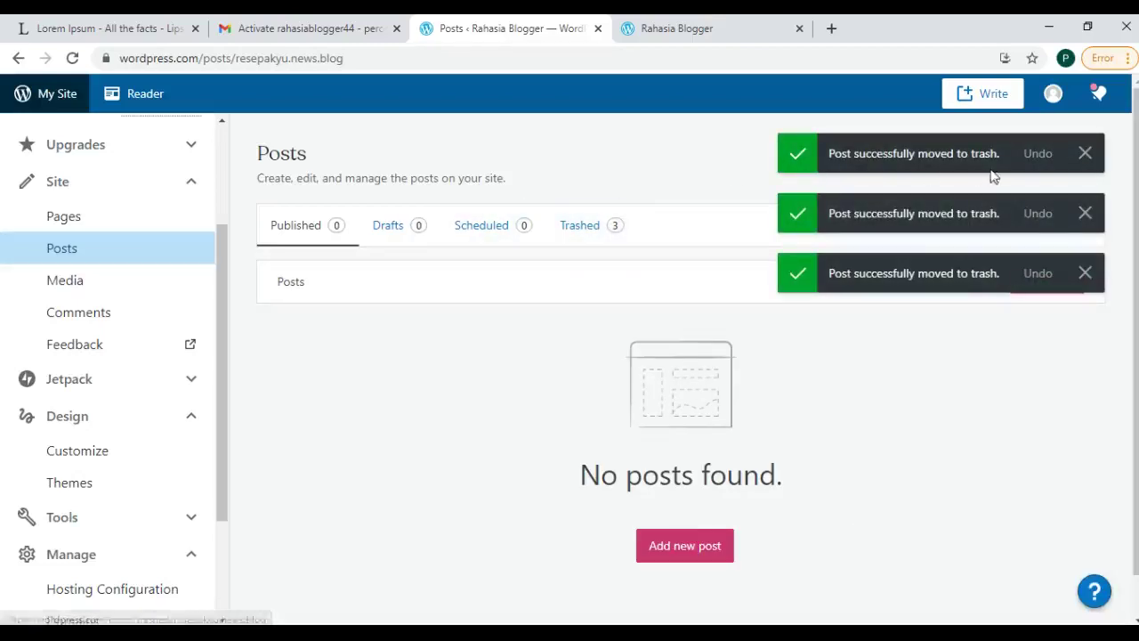
{"action": "left_click", "coordinate": [1085, 157]}
{"action": "left_click", "coordinate": [1085, 157]}
{"action": "left_click", "coordinate": [1085, 154]}
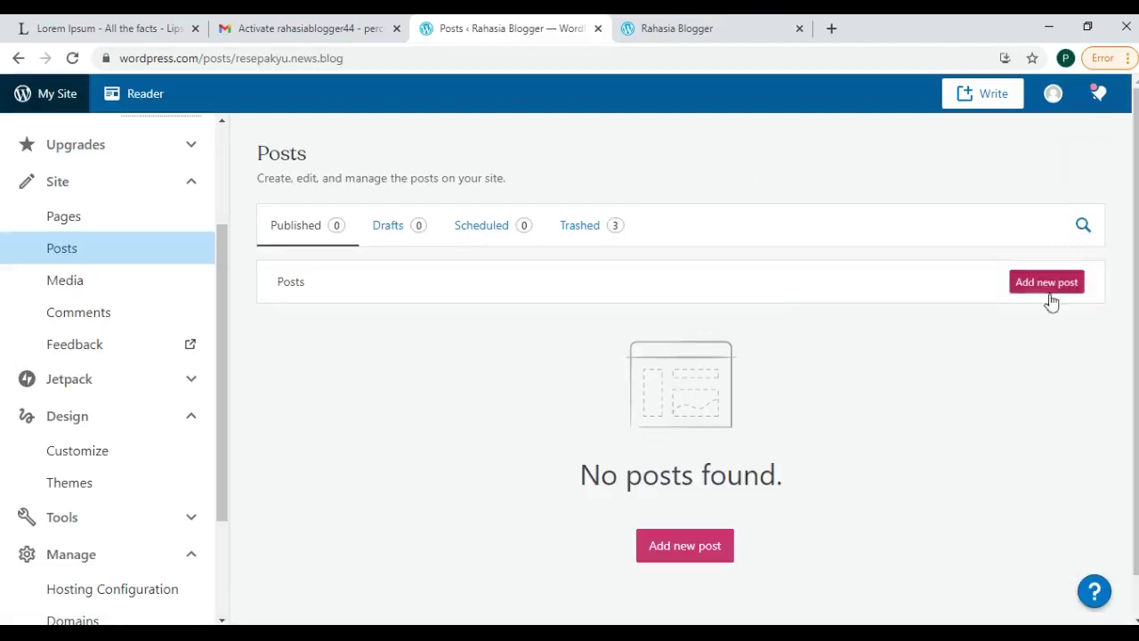
Step: Start a new post, and copy the sample body paragraphs from the Lorem Ipsum page on lipsum.com
{"action": "left_click", "coordinate": [1050, 292]}
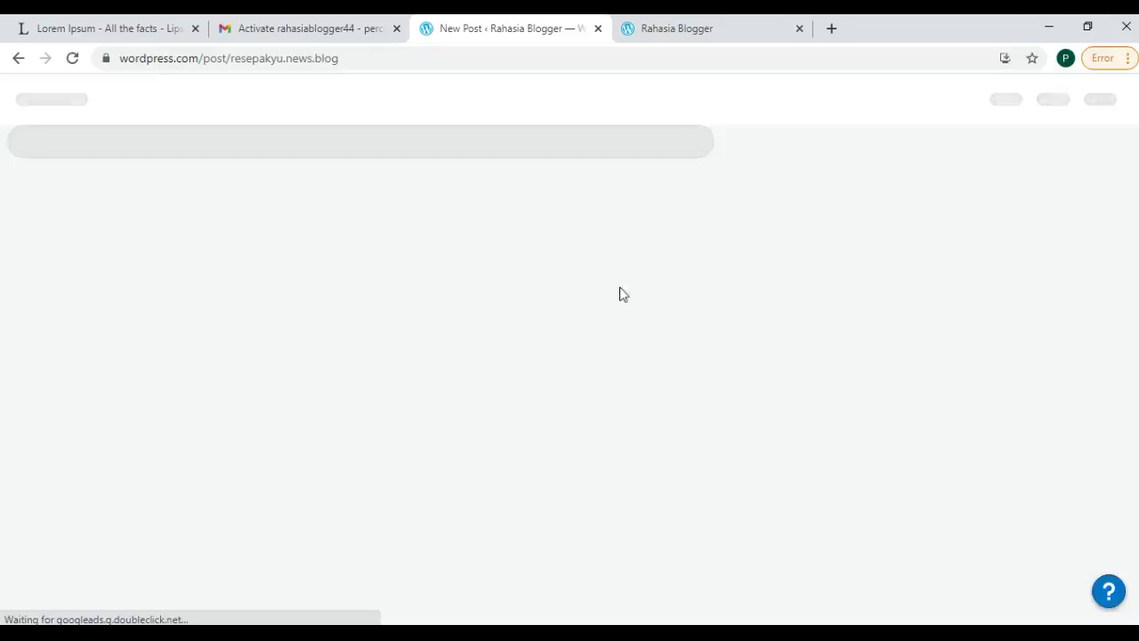
{"action": "left_click", "coordinate": [133, 25]}
{"action": "scroll", "coordinate": [250, 360], "scroll_direction": "down", "scroll_amount": 2}
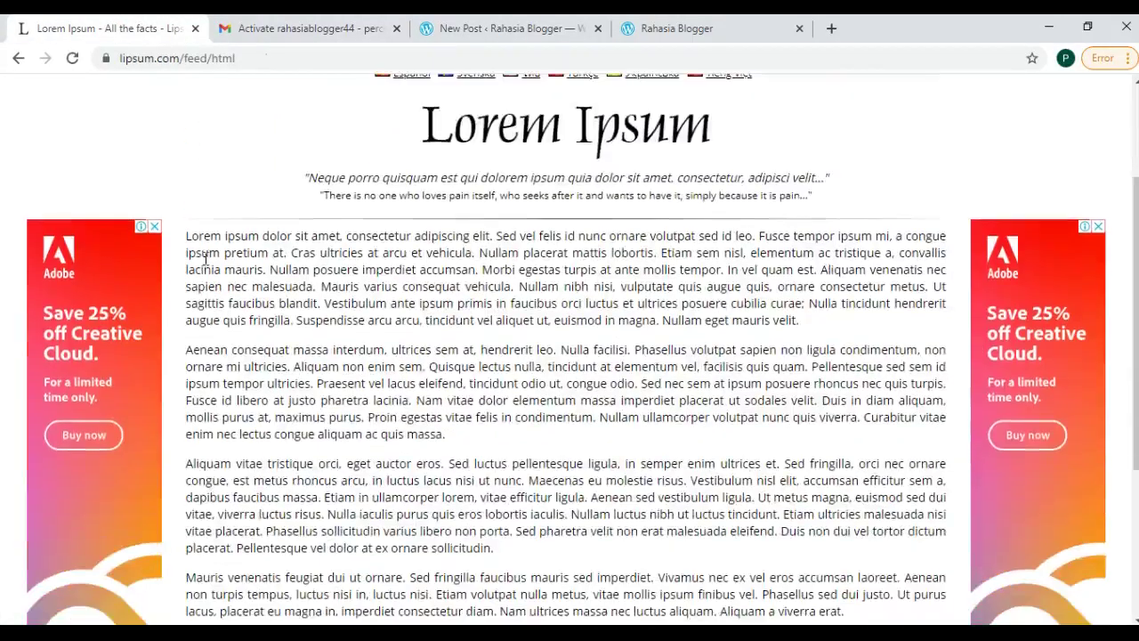
{"action": "left_click_drag", "start_coordinate": [186, 235], "coordinate": [552, 539]}
{"action": "right_click", "coordinate": [393, 309]}
{"action": "left_click", "coordinate": [410, 324]}
Step: Return to the new post's editor and go through the welcome guide to its end to close it
{"action": "left_click", "coordinate": [492, 20]}
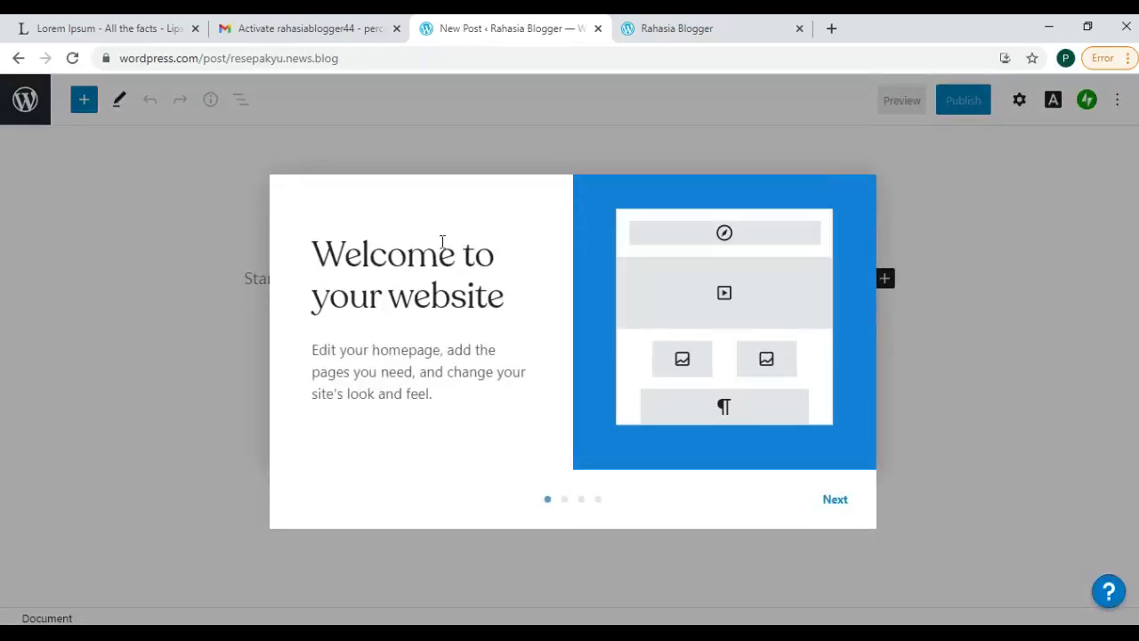
{"action": "left_click", "coordinate": [831, 507]}
{"action": "left_click", "coordinate": [830, 507]}
{"action": "left_click", "coordinate": [830, 507]}
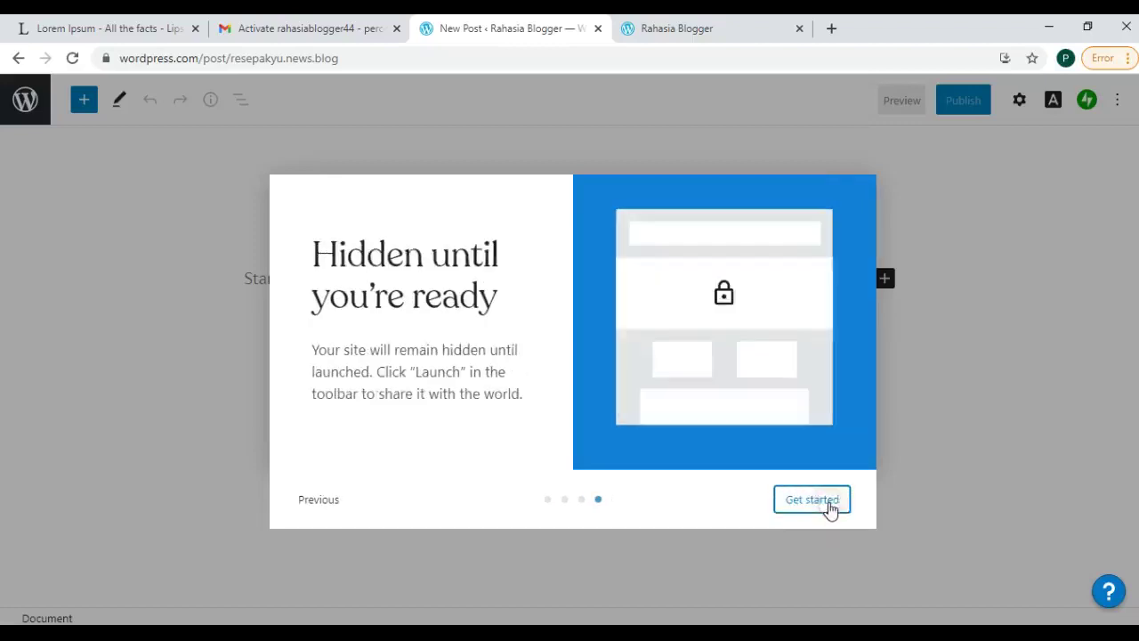
{"action": "left_click", "coordinate": [811, 500]}
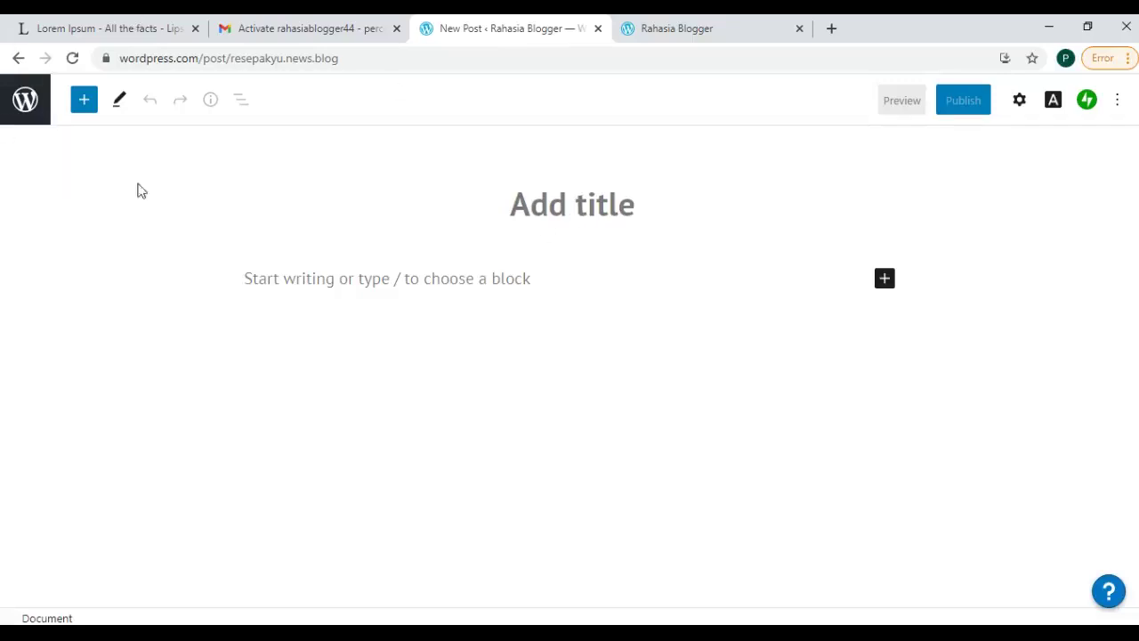
Step: Paste the copied Lorem Ipsum paragraphs as plain text into the post body
{"action": "left_click", "coordinate": [271, 291]}
{"action": "left_click", "coordinate": [286, 279]}
{"action": "right_click", "coordinate": [287, 279]}
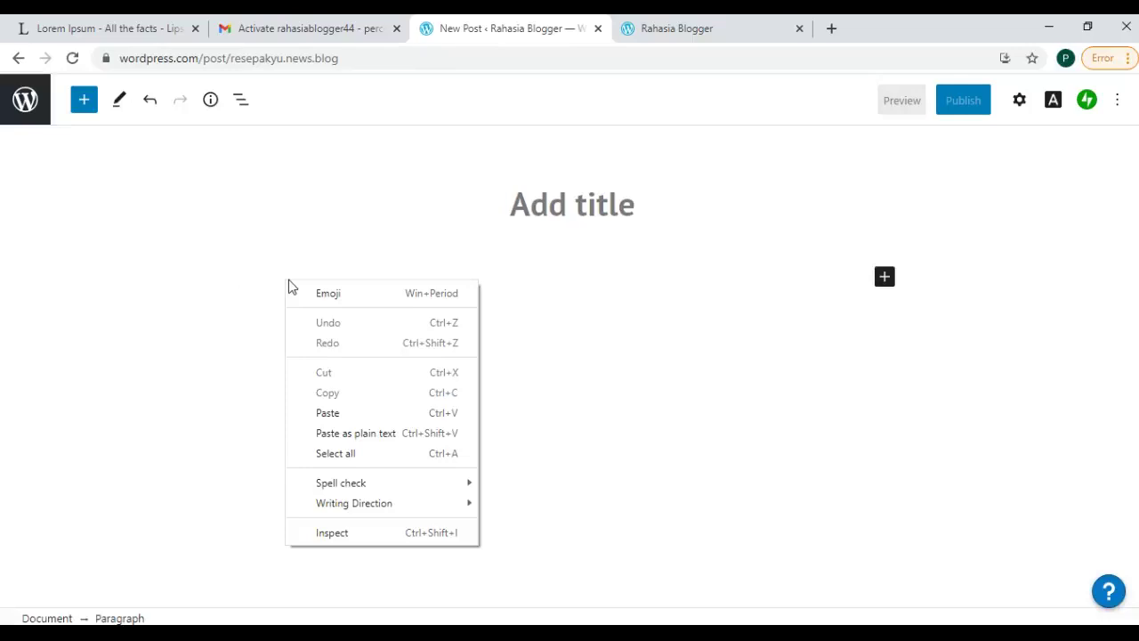
{"action": "left_click", "coordinate": [339, 436]}
{"action": "scroll", "coordinate": [338, 434], "scroll_direction": "up", "scroll_amount": 10}
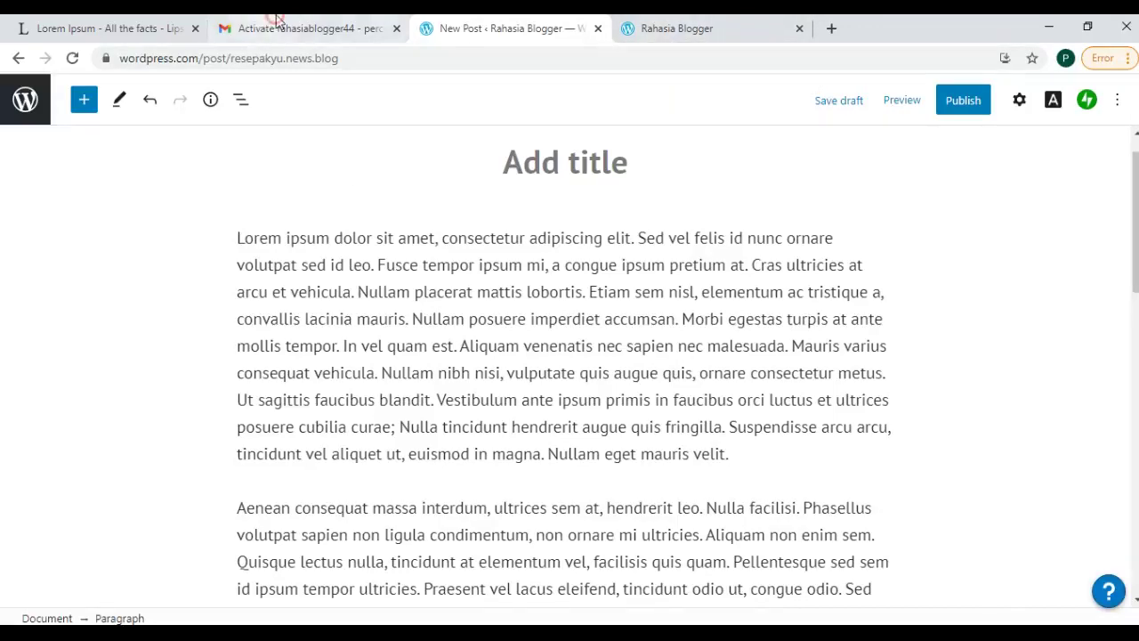
Step: Copy the "Lorem Ipsum" heading from the lipsum.com page and paste it as the post title
{"action": "left_click", "coordinate": [152, 22]}
{"action": "scroll", "coordinate": [297, 279], "scroll_direction": "up", "scroll_amount": 5}
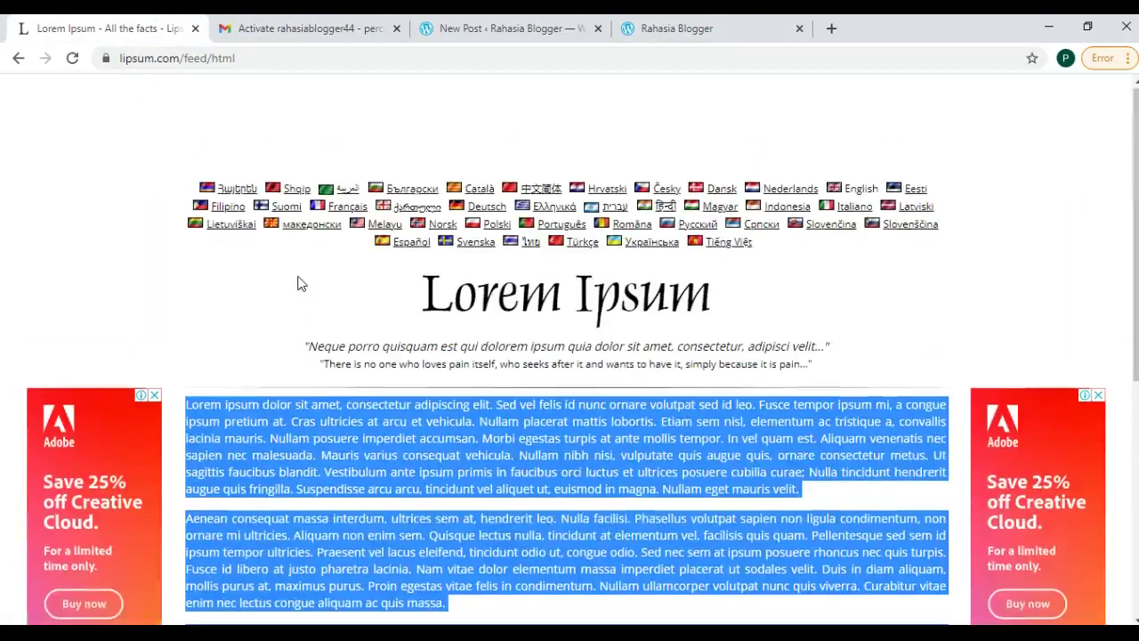
{"action": "left_click", "coordinate": [420, 284]}
{"action": "left_click_drag", "start_coordinate": [711, 314], "coordinate": [713, 313]}
{"action": "right_click", "coordinate": [667, 301]}
{"action": "left_click", "coordinate": [686, 311]}
{"action": "left_click", "coordinate": [469, 30]}
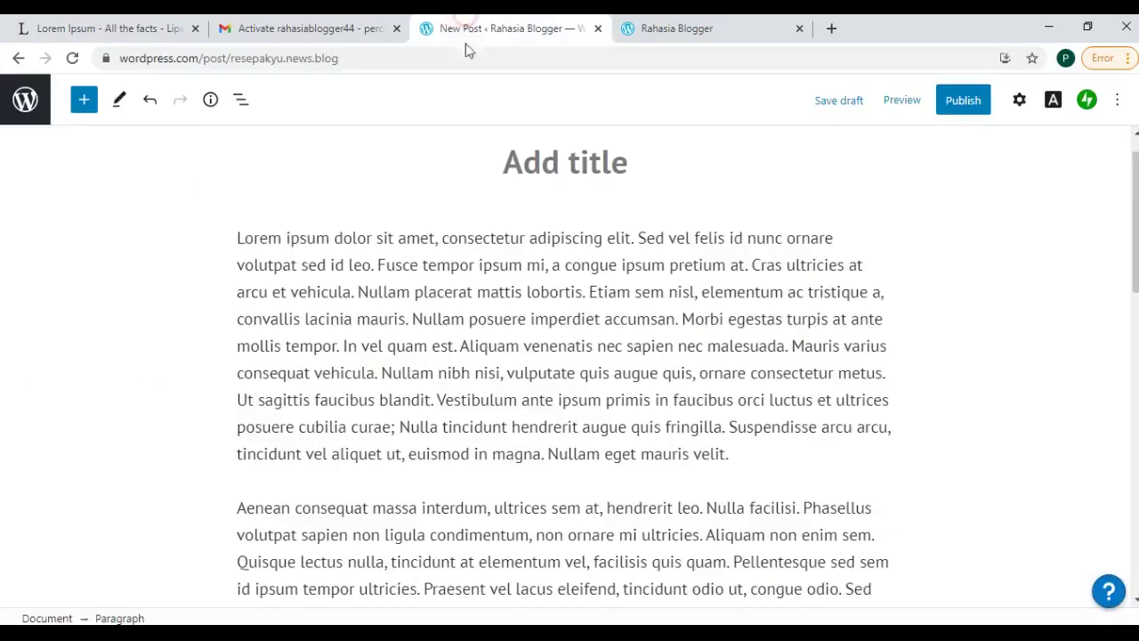
{"action": "right_click", "coordinate": [525, 165]}
{"action": "left_click", "coordinate": [566, 299]}
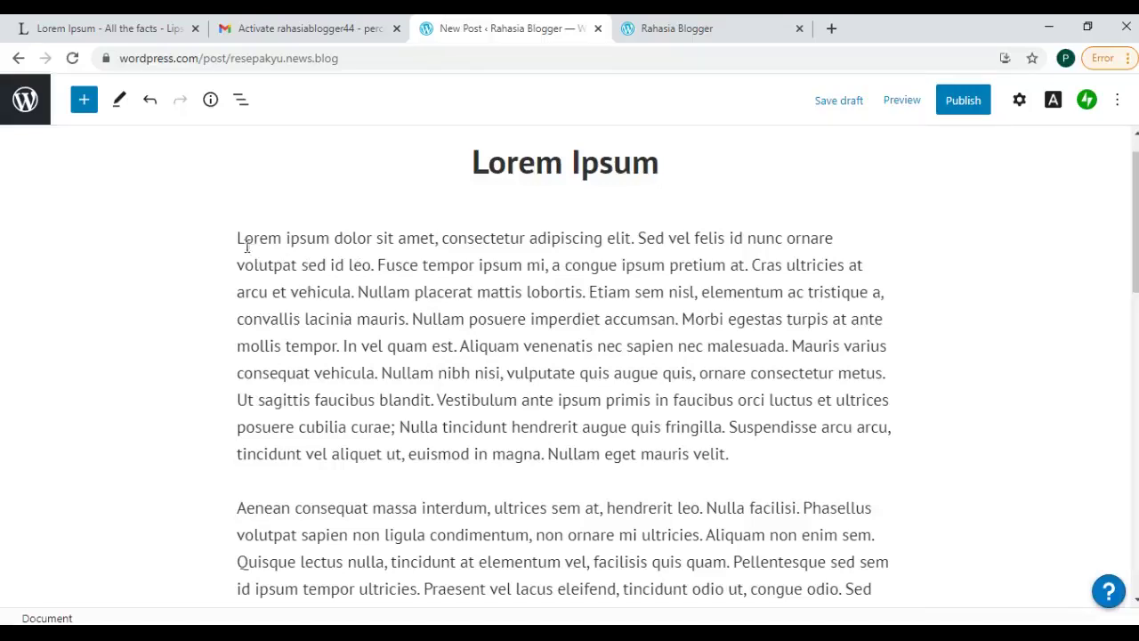
Step: Add an Image block between the first and second paragraphs of the post
{"action": "scroll", "coordinate": [702, 332], "scroll_direction": "down", "scroll_amount": 3}
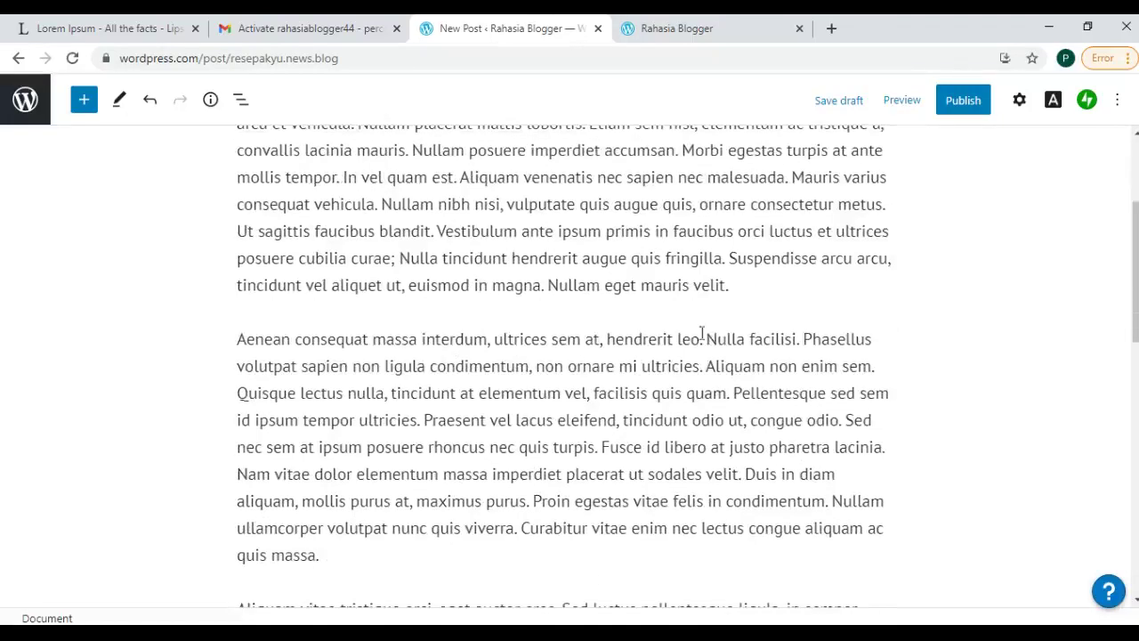
{"action": "left_click", "coordinate": [741, 290]}
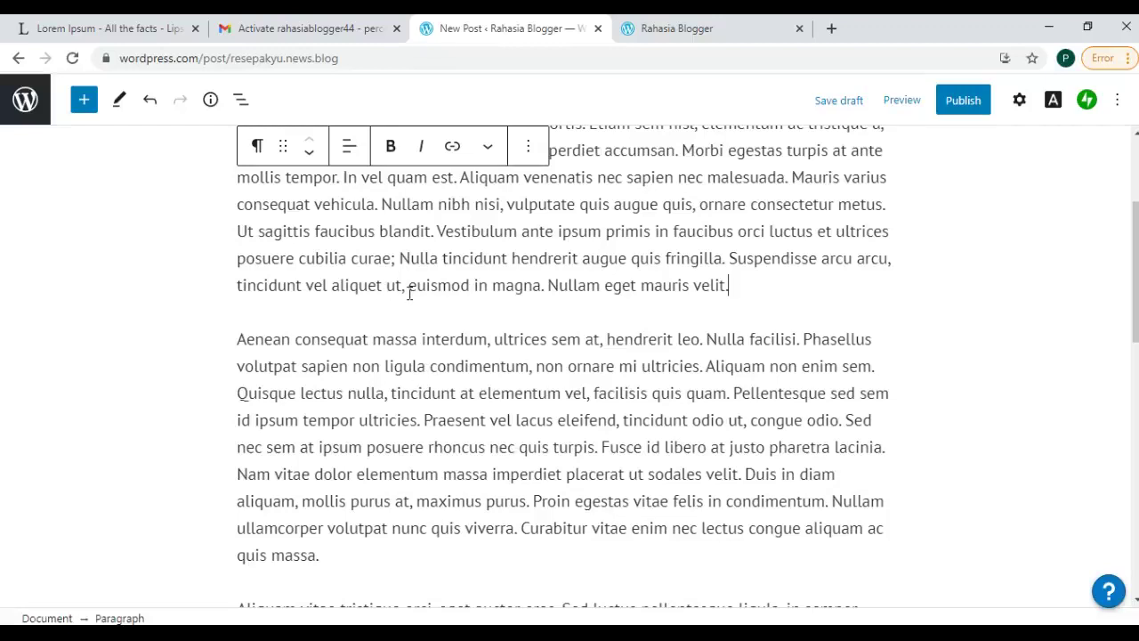
{"action": "key", "text": "Return"}
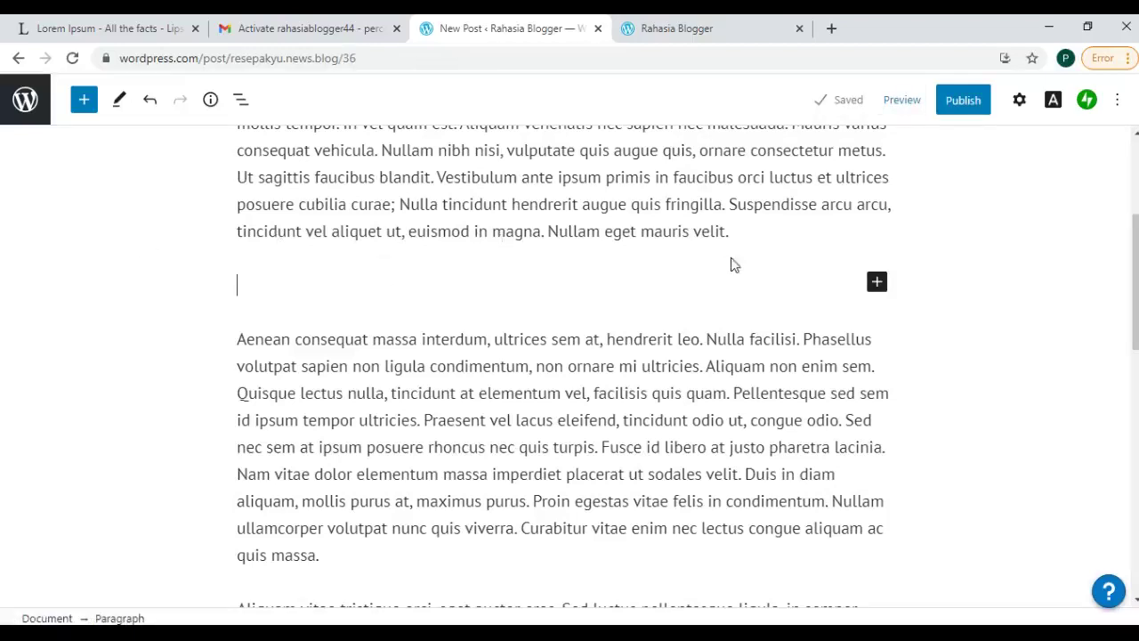
{"action": "left_click", "coordinate": [877, 284]}
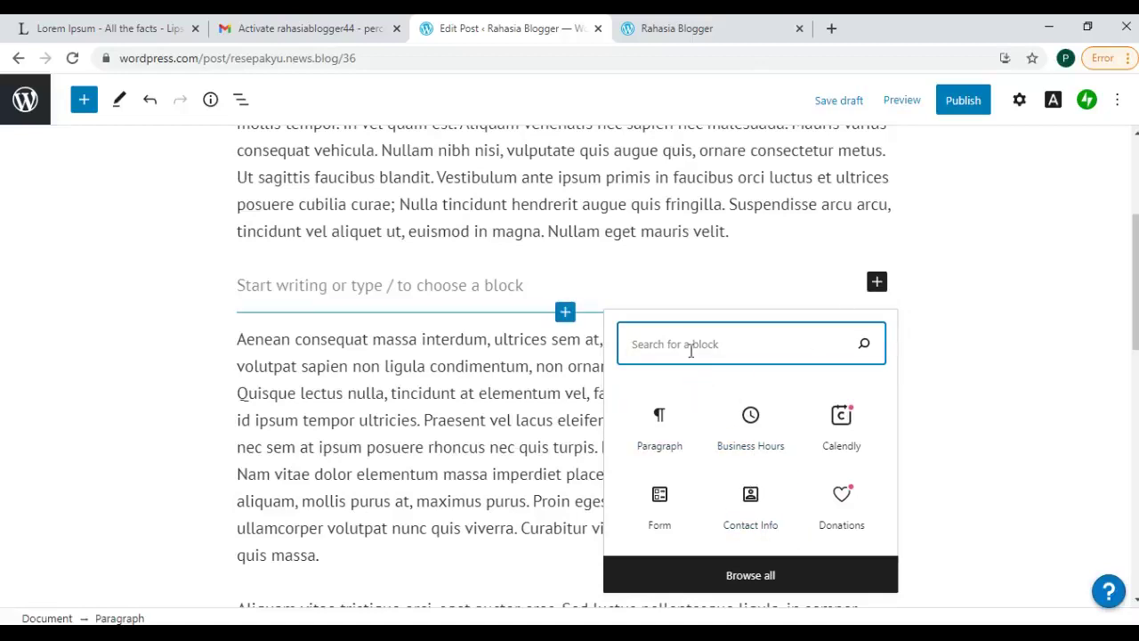
{"action": "type", "text": "im"}
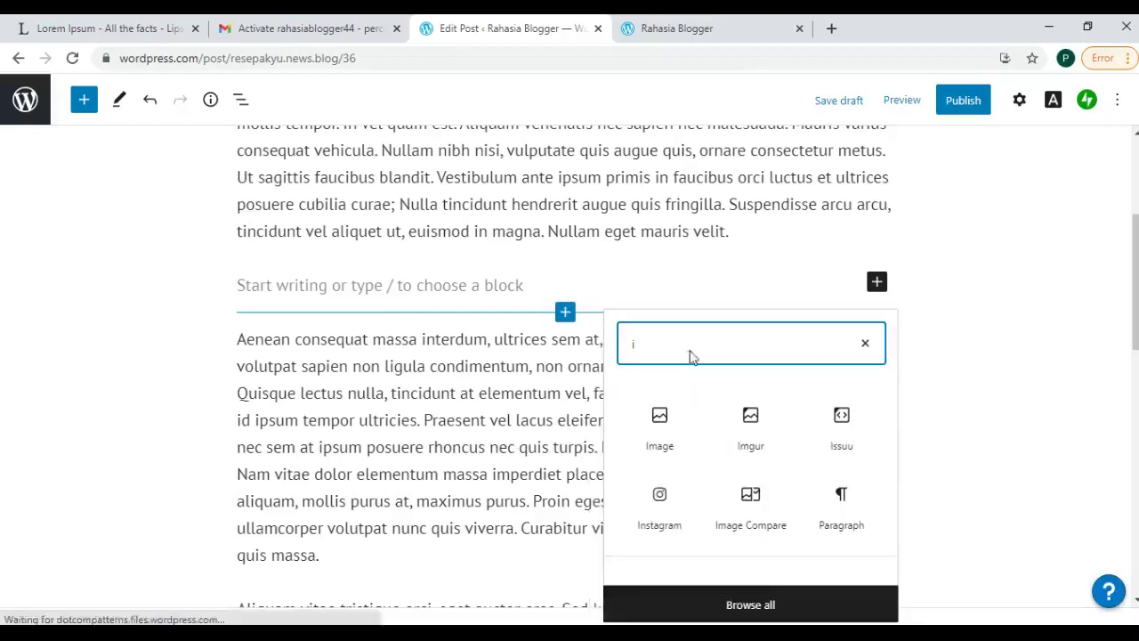
{"action": "left_click", "coordinate": [651, 432]}
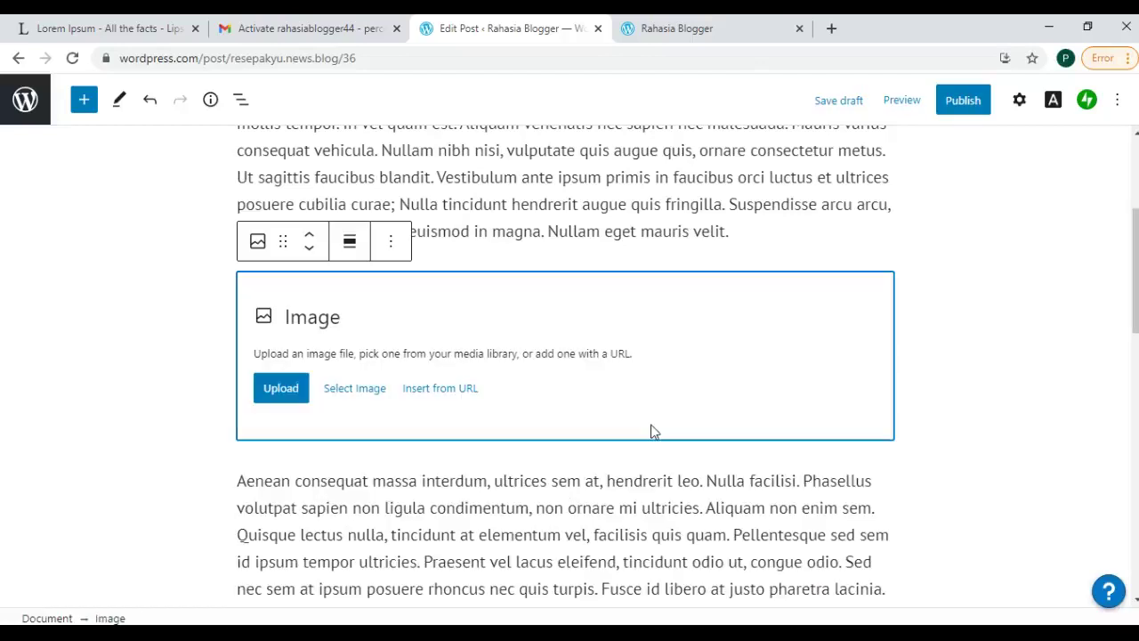
Step: Fill the Image block with the black-and-white portrait from the Media Library and review its placement in the post
{"action": "left_click", "coordinate": [345, 392]}
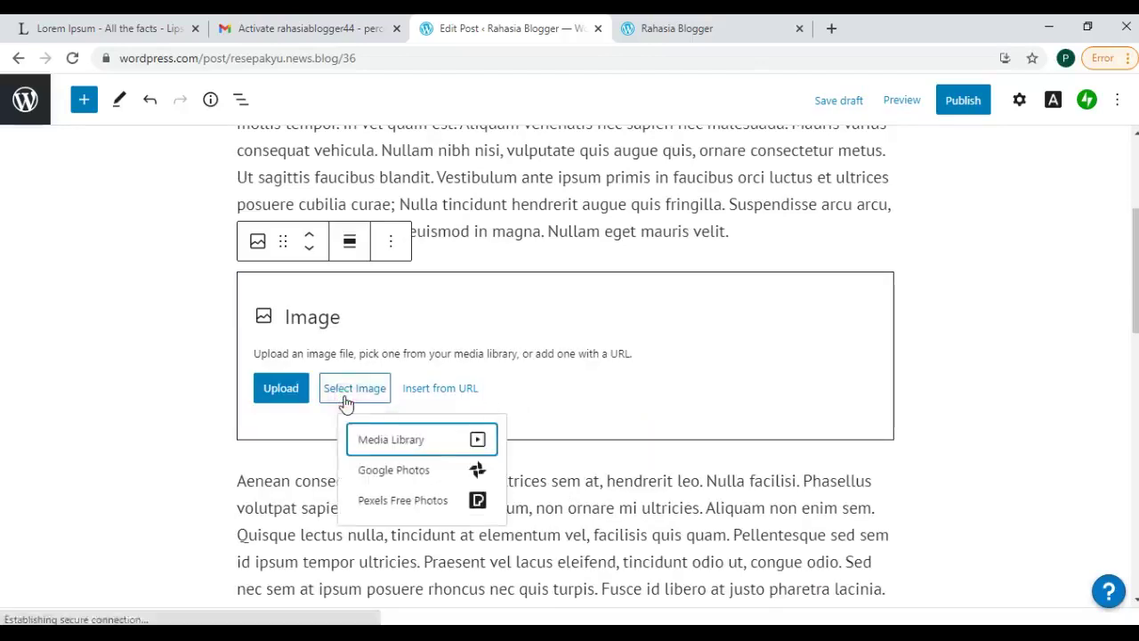
{"action": "left_click", "coordinate": [383, 447]}
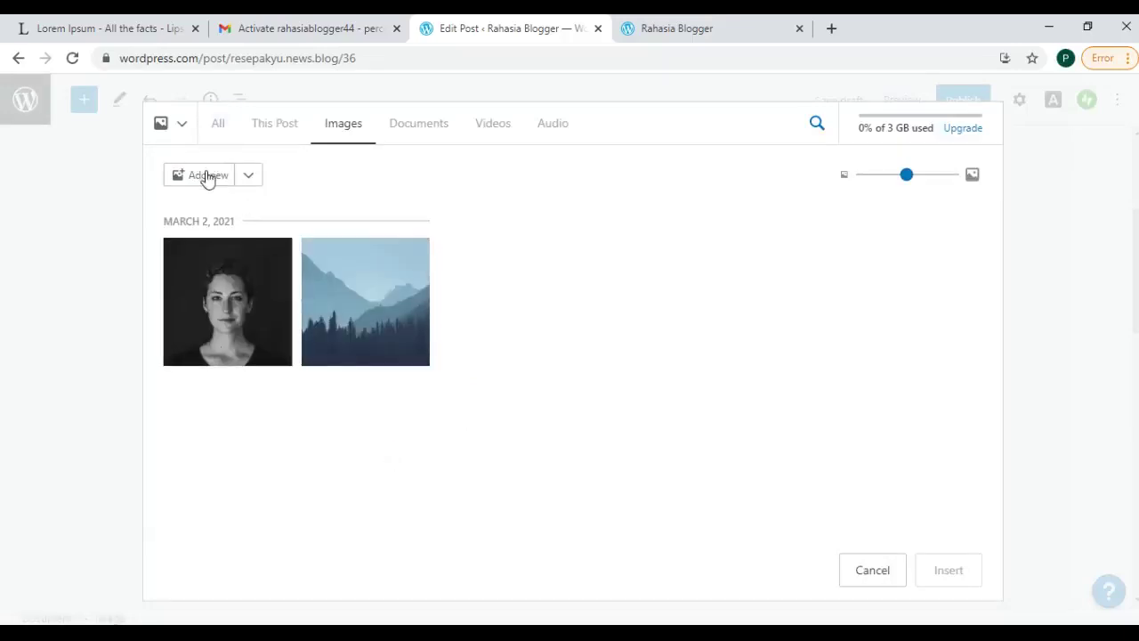
{"action": "left_click", "coordinate": [244, 321]}
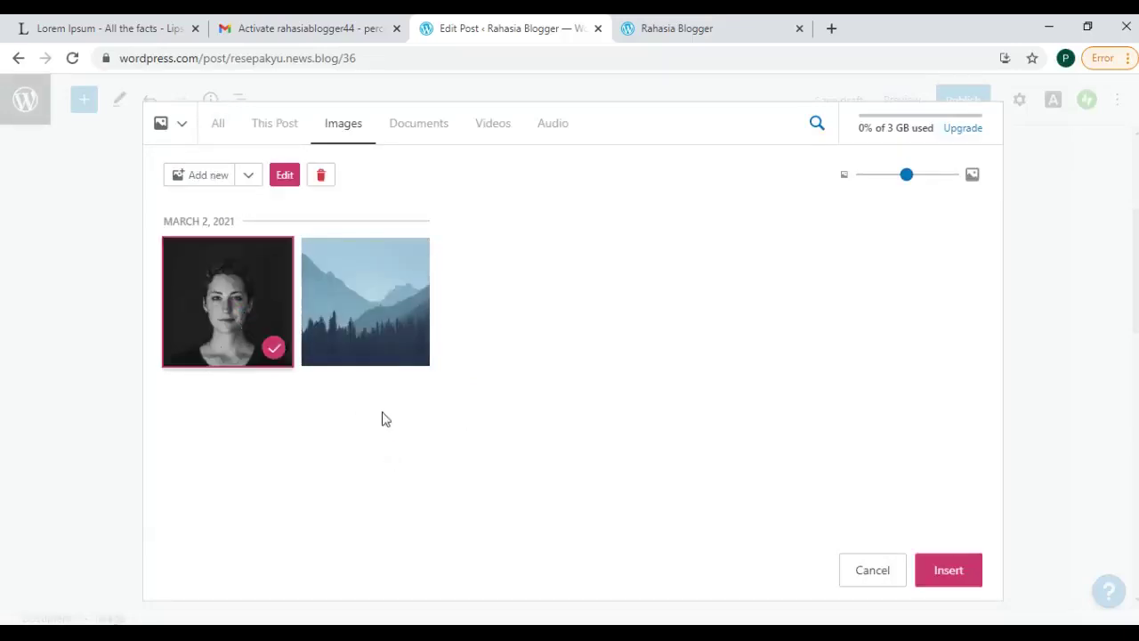
{"action": "left_click", "coordinate": [941, 572]}
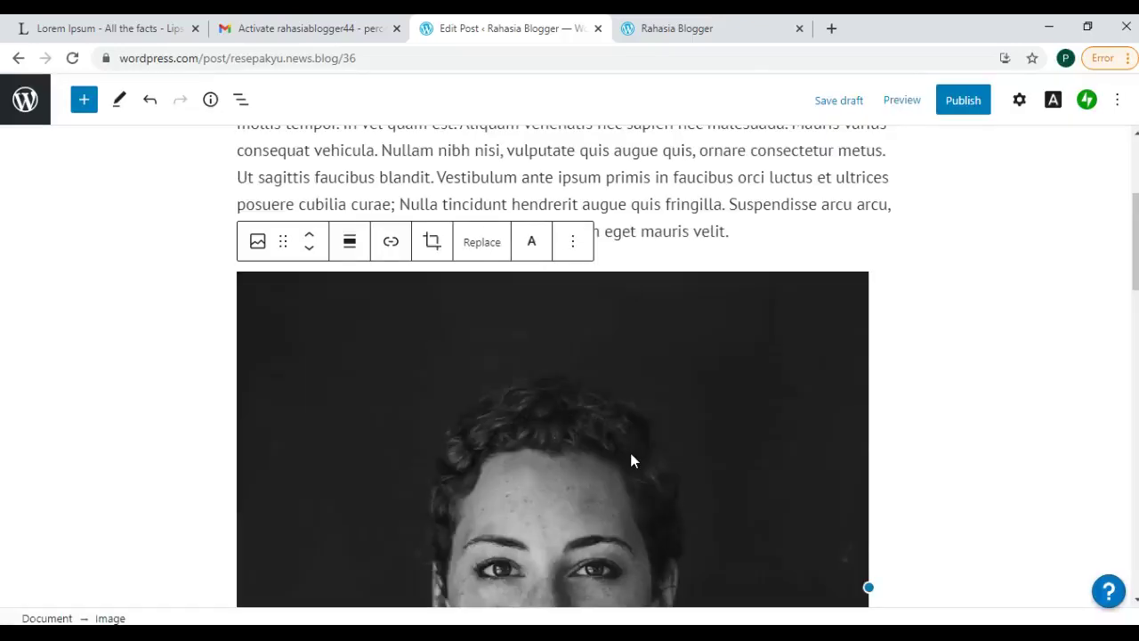
{"action": "scroll", "coordinate": [629, 449], "scroll_direction": "down", "scroll_amount": 4}
{"action": "scroll", "coordinate": [630, 458], "scroll_direction": "up", "scroll_amount": 6}
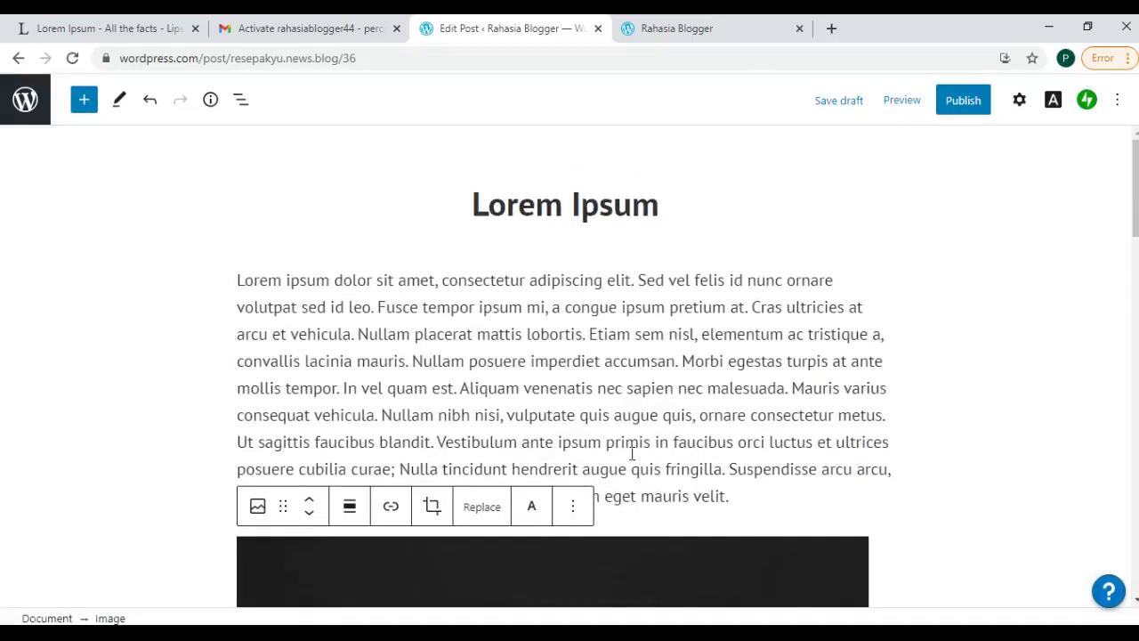
{"action": "scroll", "coordinate": [630, 458], "scroll_direction": "down", "scroll_amount": 4}
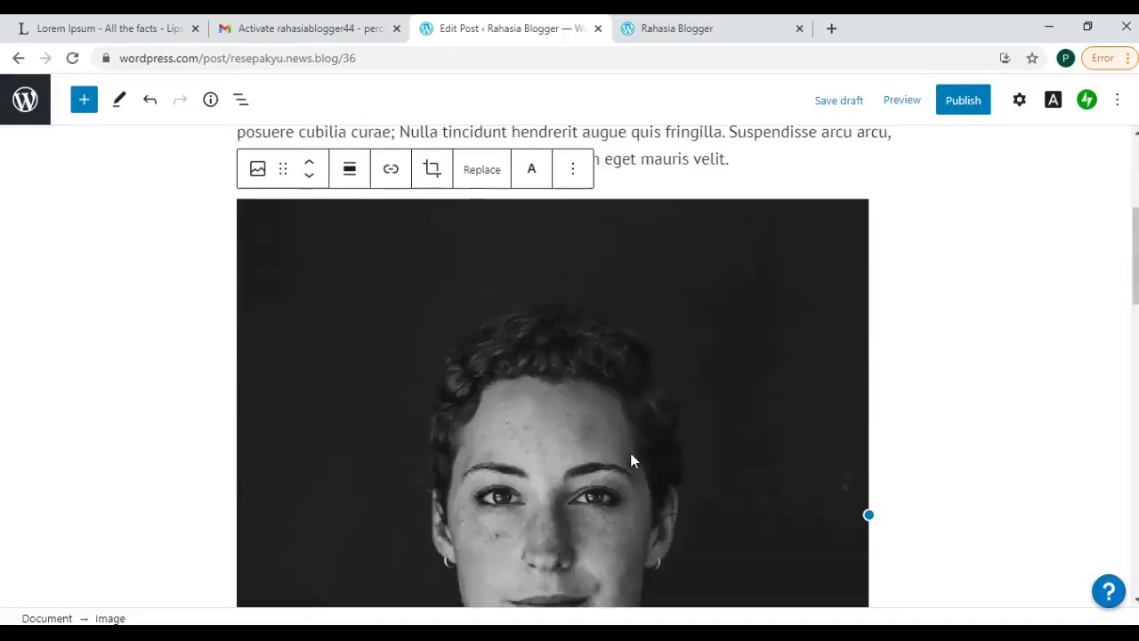
Step: Show the portrait Image block's settings and examine its alt text field and image size options
{"action": "left_click", "coordinate": [1020, 101]}
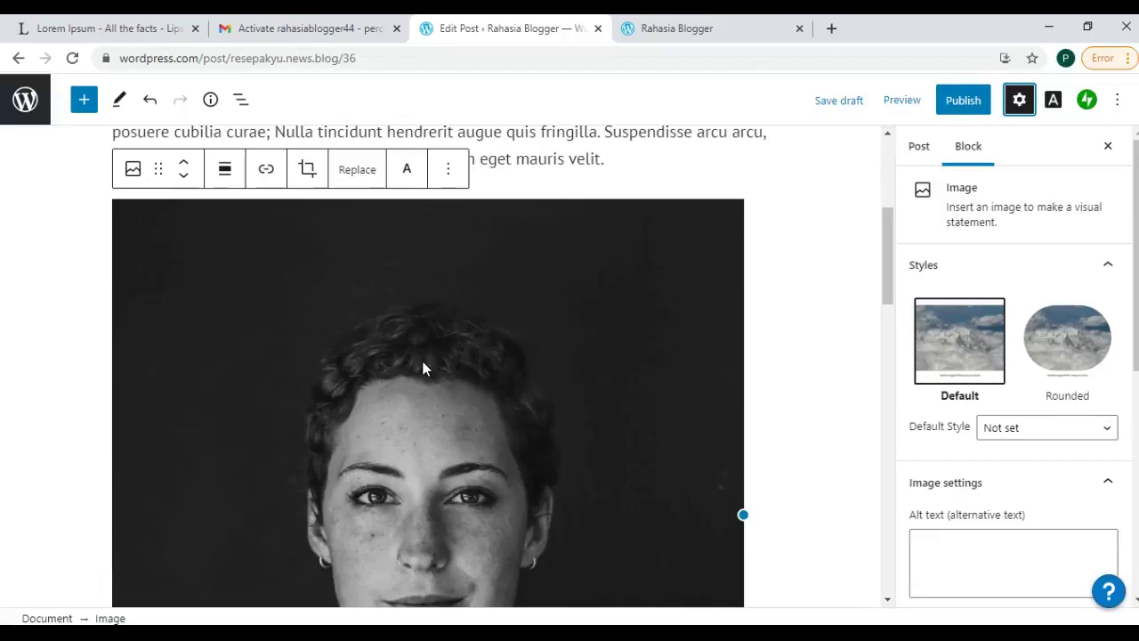
{"action": "scroll", "coordinate": [975, 398], "scroll_direction": "down", "scroll_amount": 2}
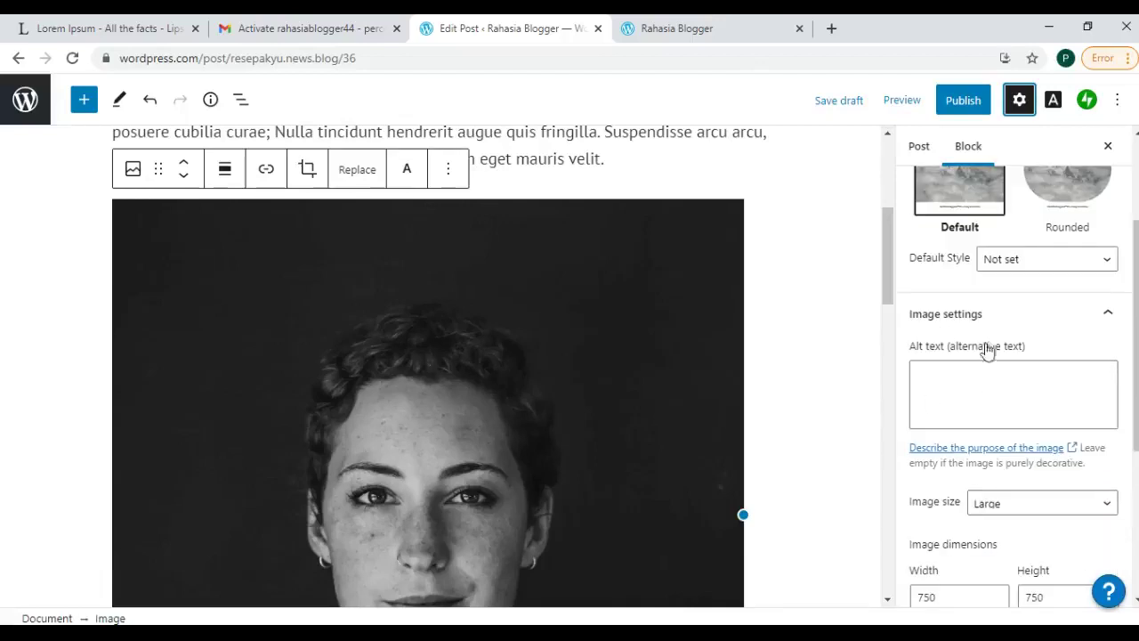
{"action": "left_click", "coordinate": [973, 386]}
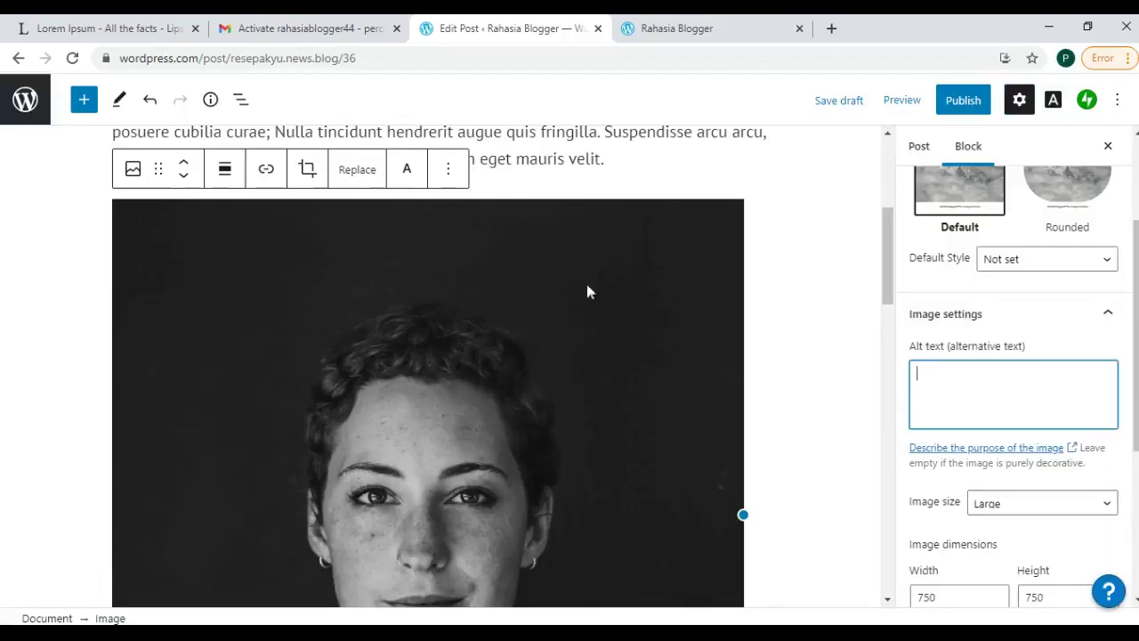
{"action": "scroll", "coordinate": [665, 409], "scroll_direction": "up", "scroll_amount": 3}
{"action": "scroll", "coordinate": [961, 254], "scroll_direction": "down", "scroll_amount": 1}
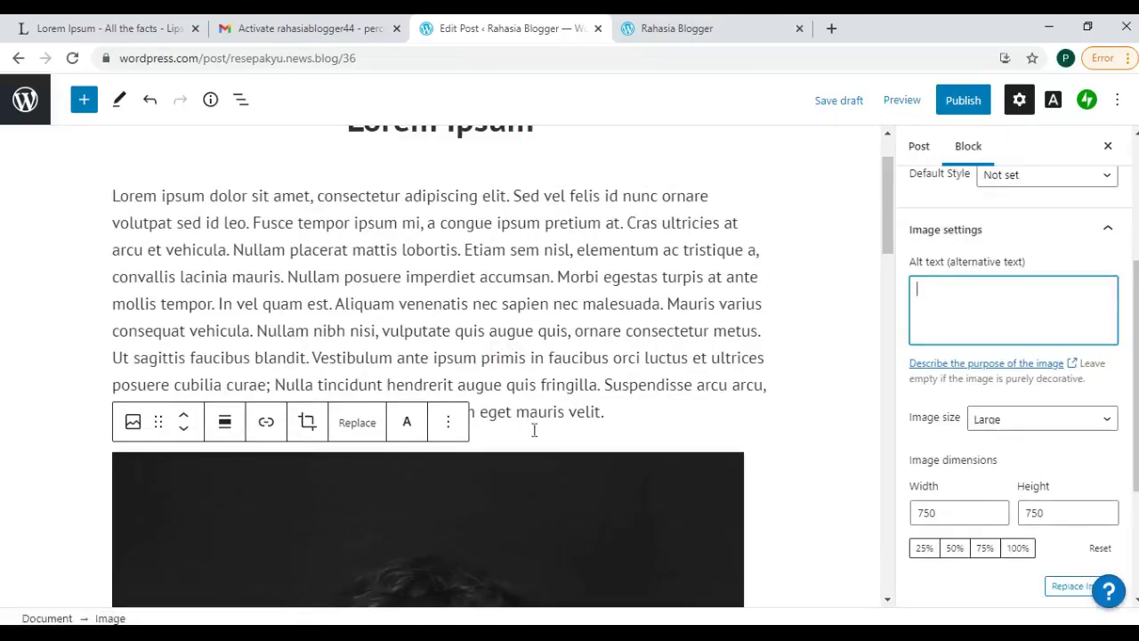
Step: Insert the words "hanya contoh" before "eget auctor eros" in the paragraph beginning "Aliquam vitae tristique orci"
{"action": "scroll", "coordinate": [534, 430], "scroll_direction": "down", "scroll_amount": 8}
{"action": "left_click_drag", "start_coordinate": [890, 312], "coordinate": [890, 412]}
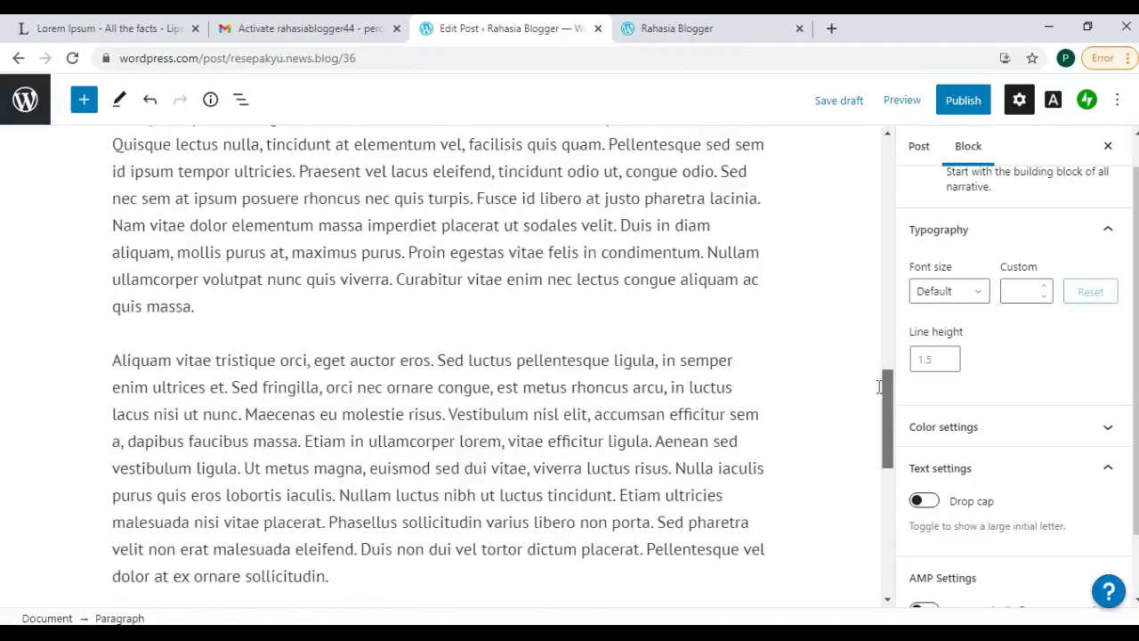
{"action": "left_click", "coordinate": [313, 362]}
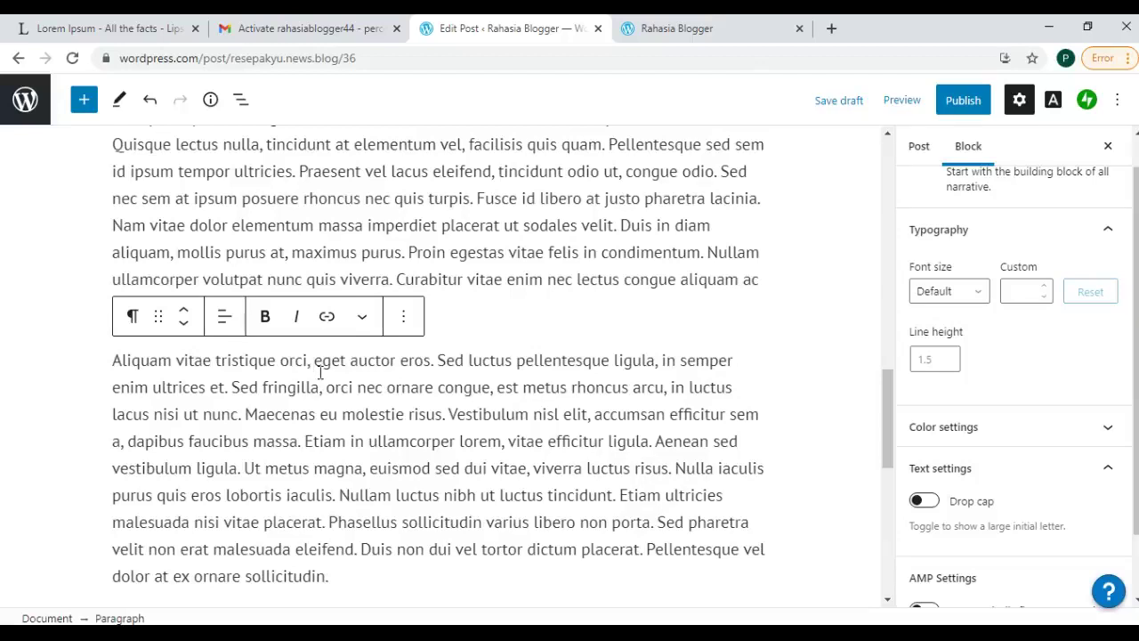
{"action": "type", "text": "hany"}
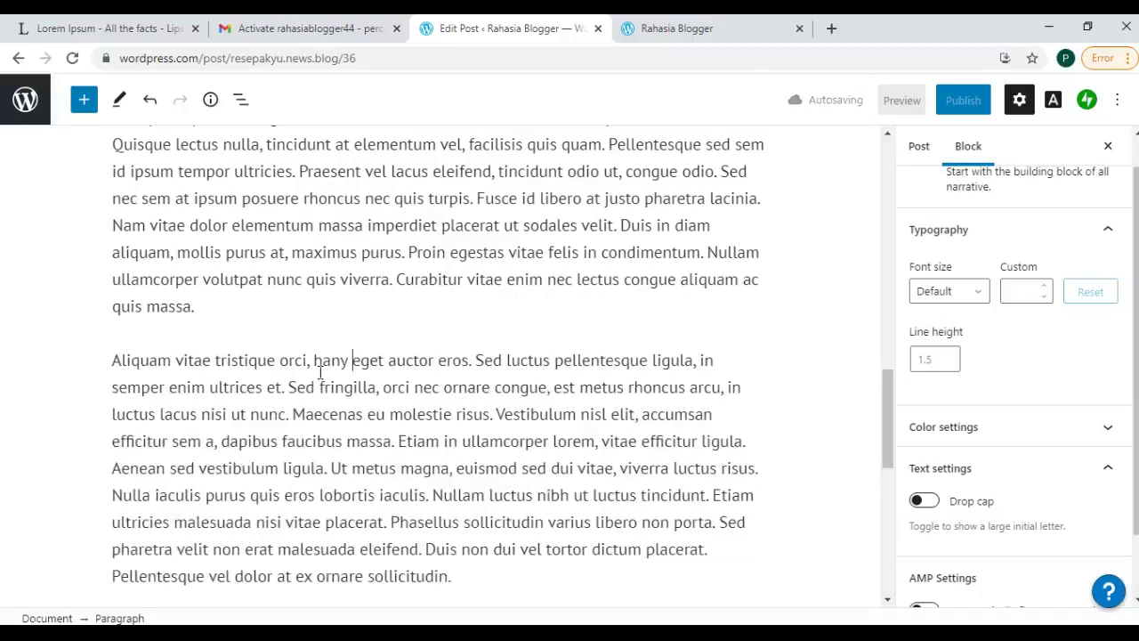
{"action": "key", "text": "BackSpace"}
{"action": "type", "text": "a c"}
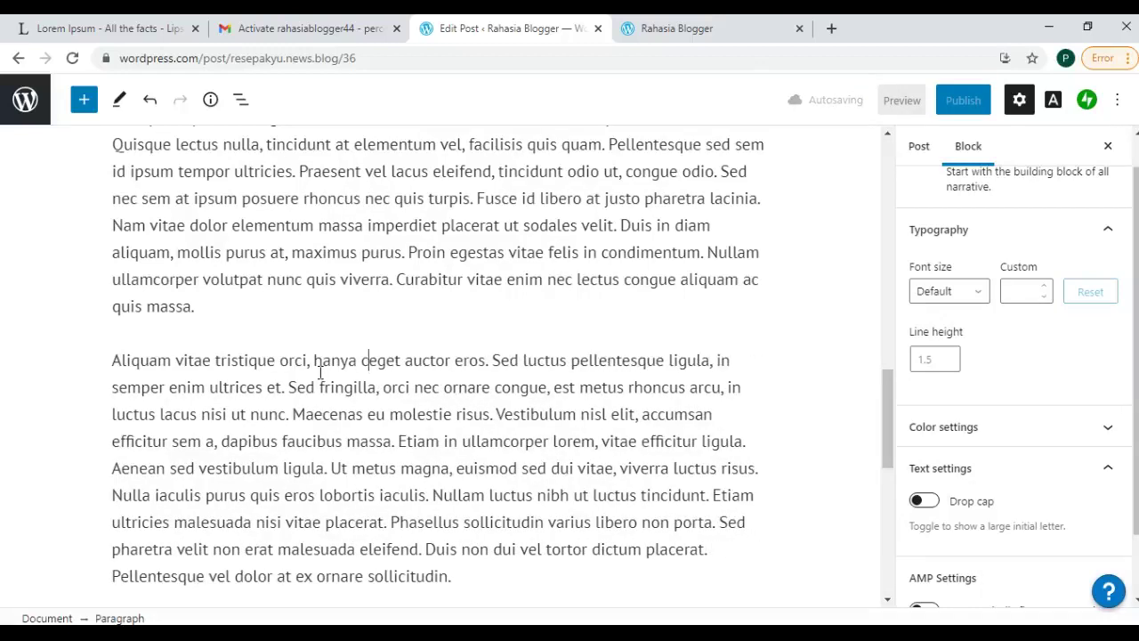
{"action": "type", "text": "ontoh"}
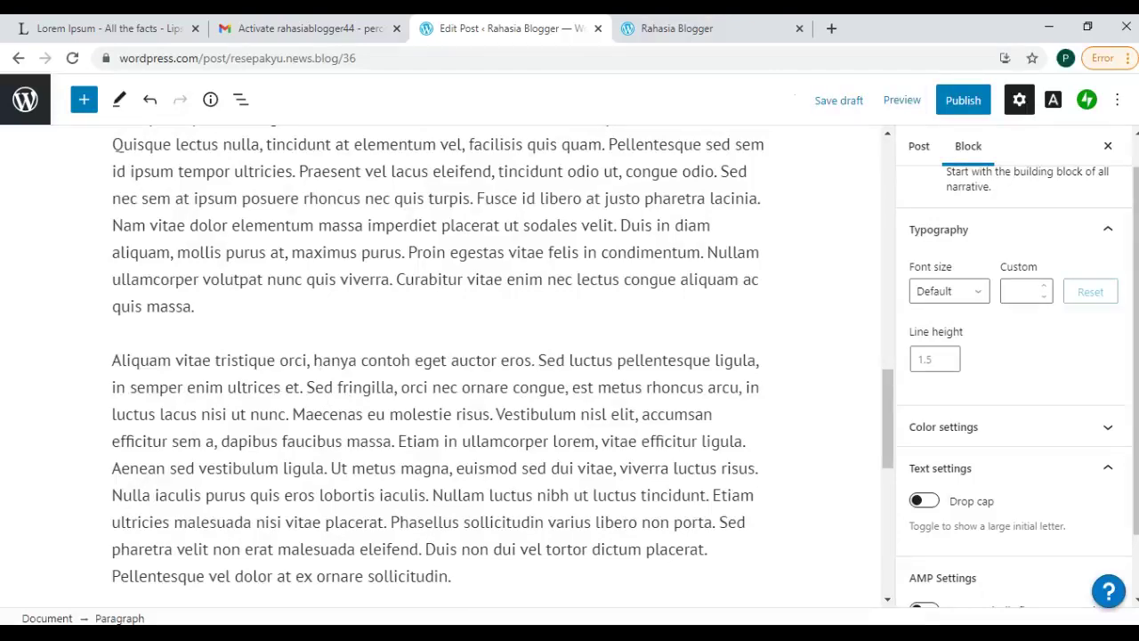
{"action": "key", "text": "alt+Tab"}
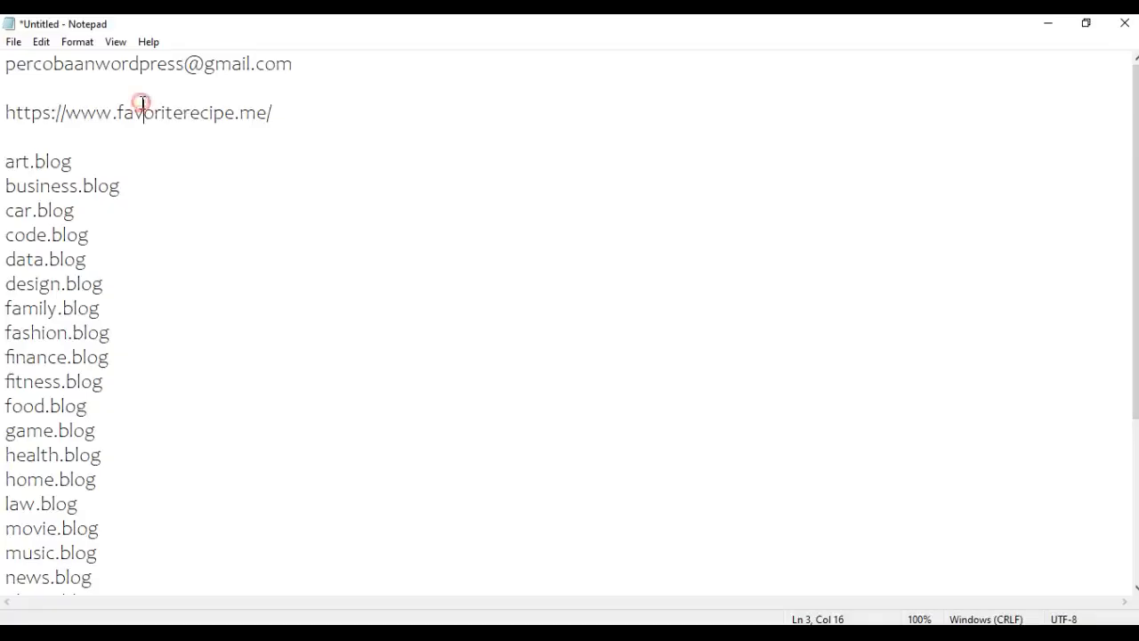
{"action": "double_click", "coordinate": [143, 106]}
{"action": "right_click", "coordinate": [142, 107]}
{"action": "left_click", "coordinate": [183, 157]}
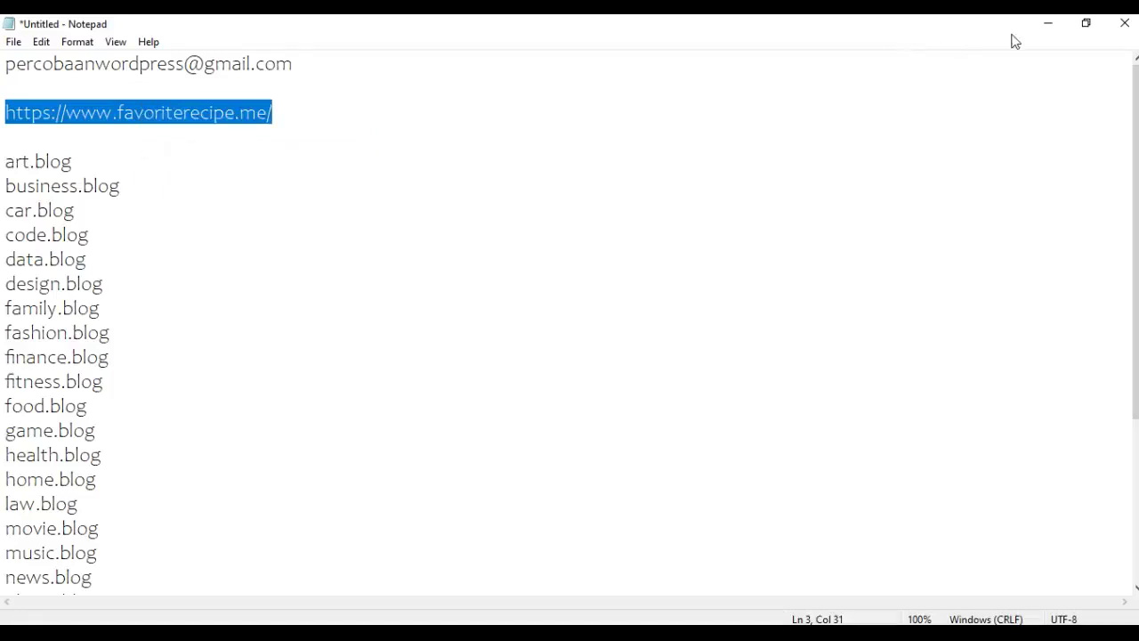
{"action": "left_click", "coordinate": [1047, 23]}
{"action": "left_click_drag", "start_coordinate": [314, 359], "coordinate": [411, 359]}
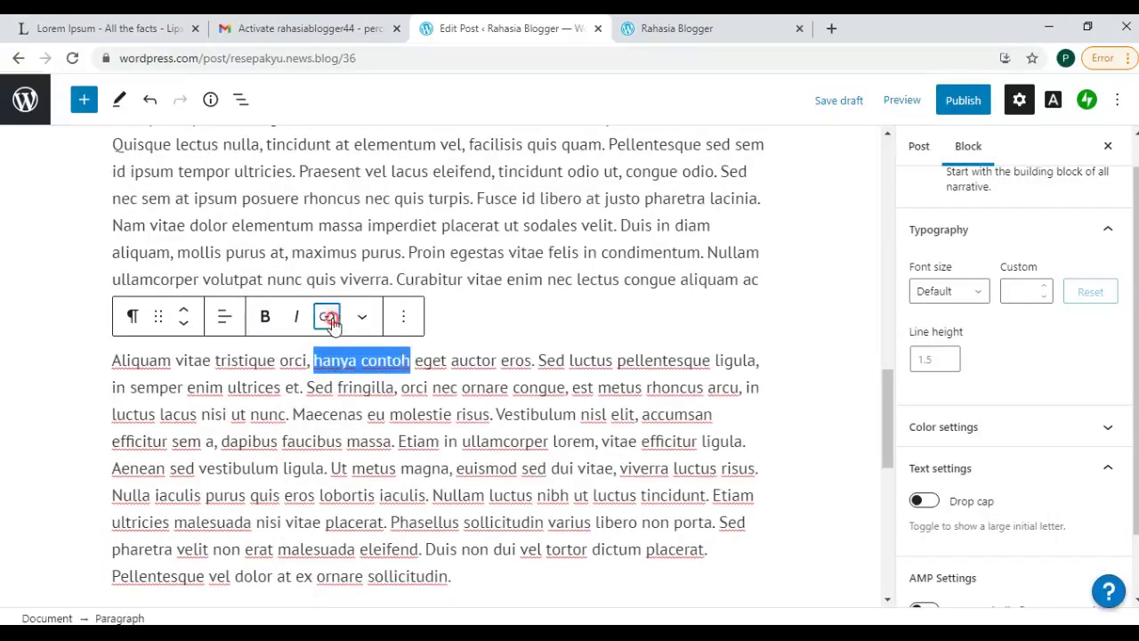
{"action": "left_click", "coordinate": [326, 316]}
{"action": "right_click", "coordinate": [325, 422]}
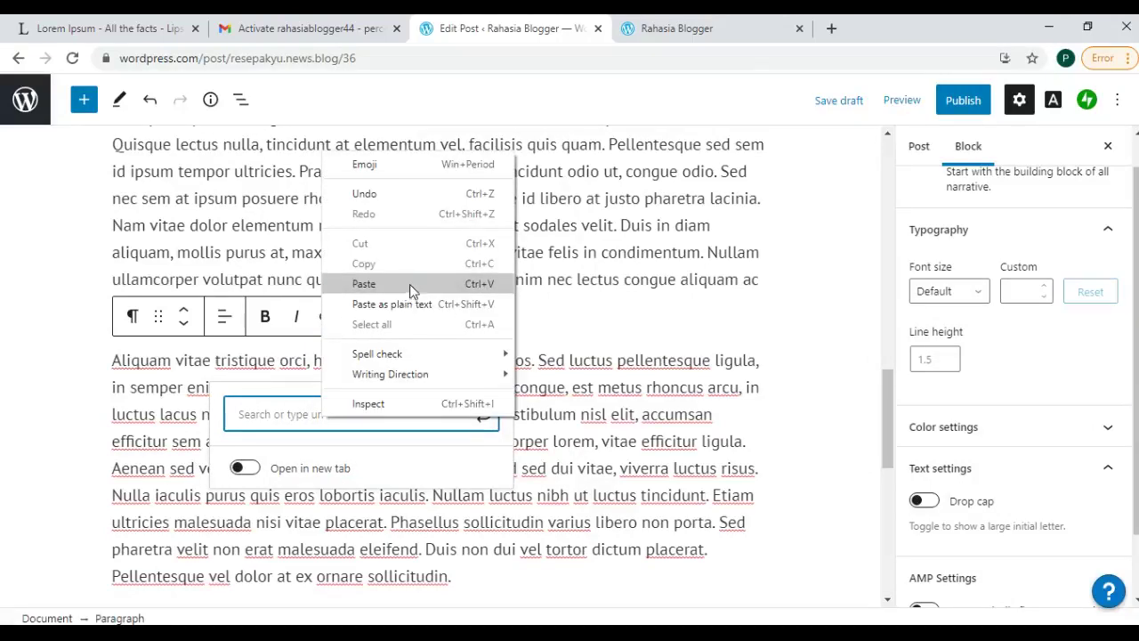
{"action": "left_click", "coordinate": [404, 284]}
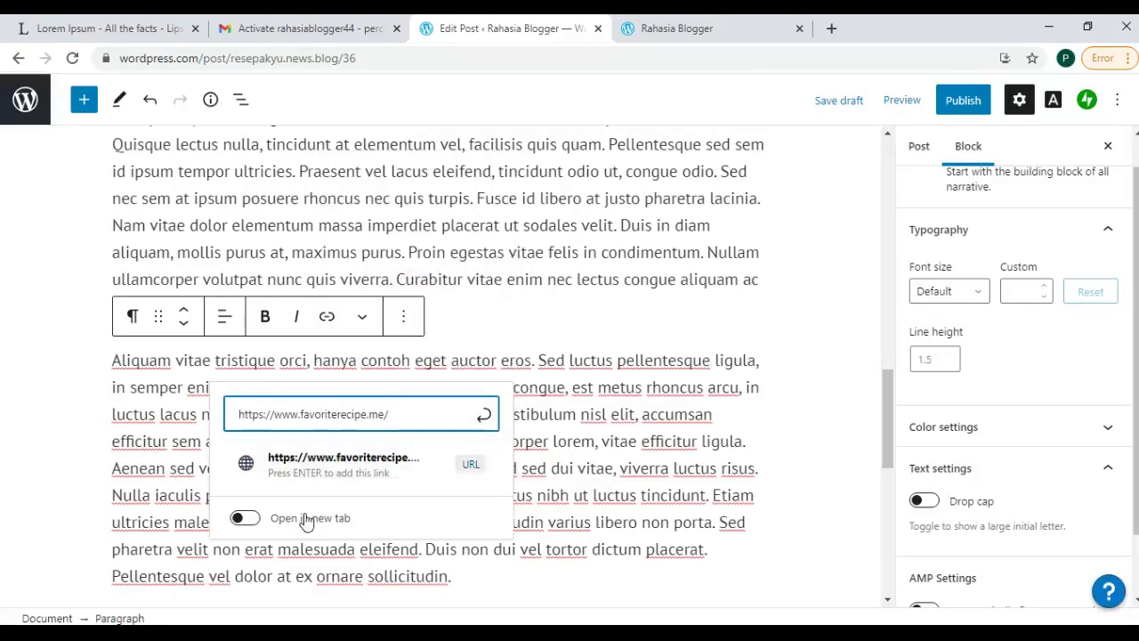
{"action": "left_click", "coordinate": [253, 523]}
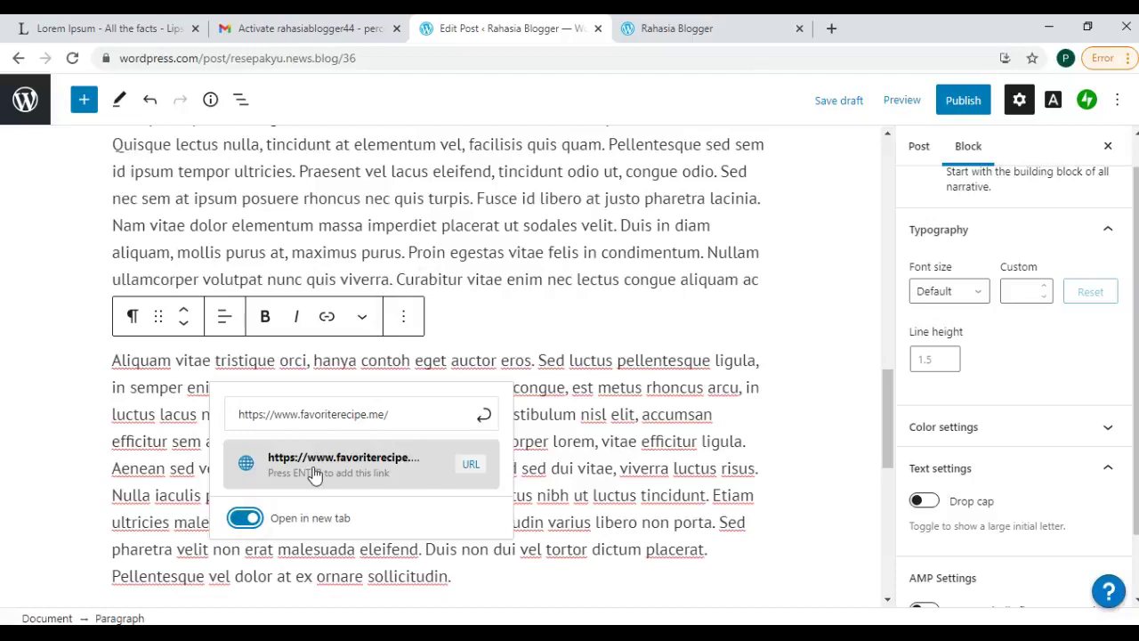
{"action": "left_click", "coordinate": [335, 478]}
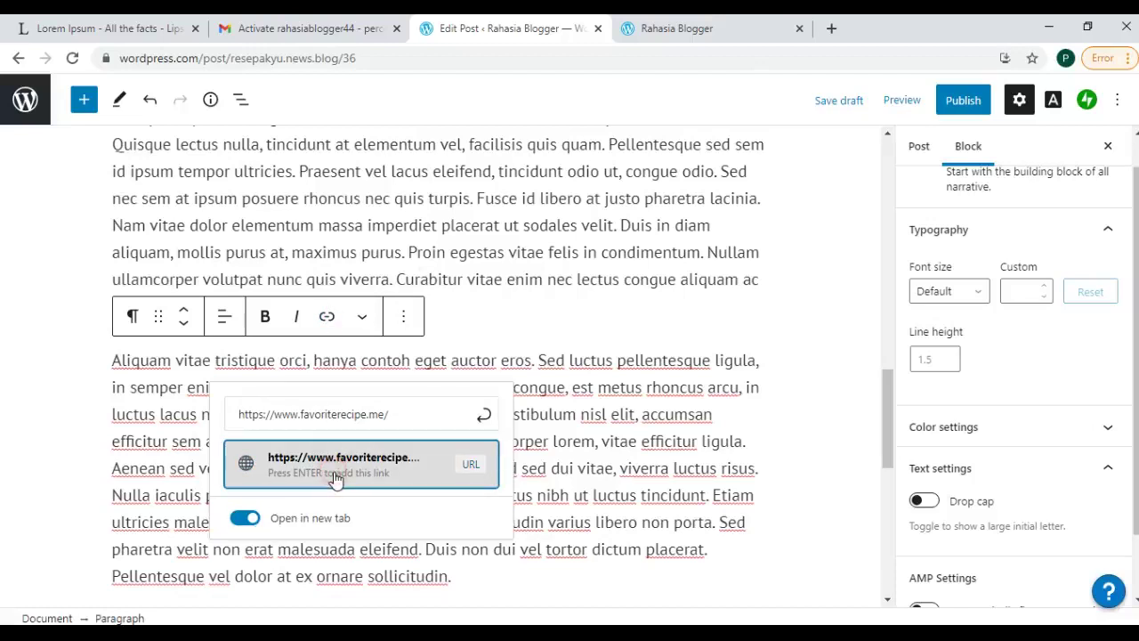
{"action": "left_click", "coordinate": [417, 414]}
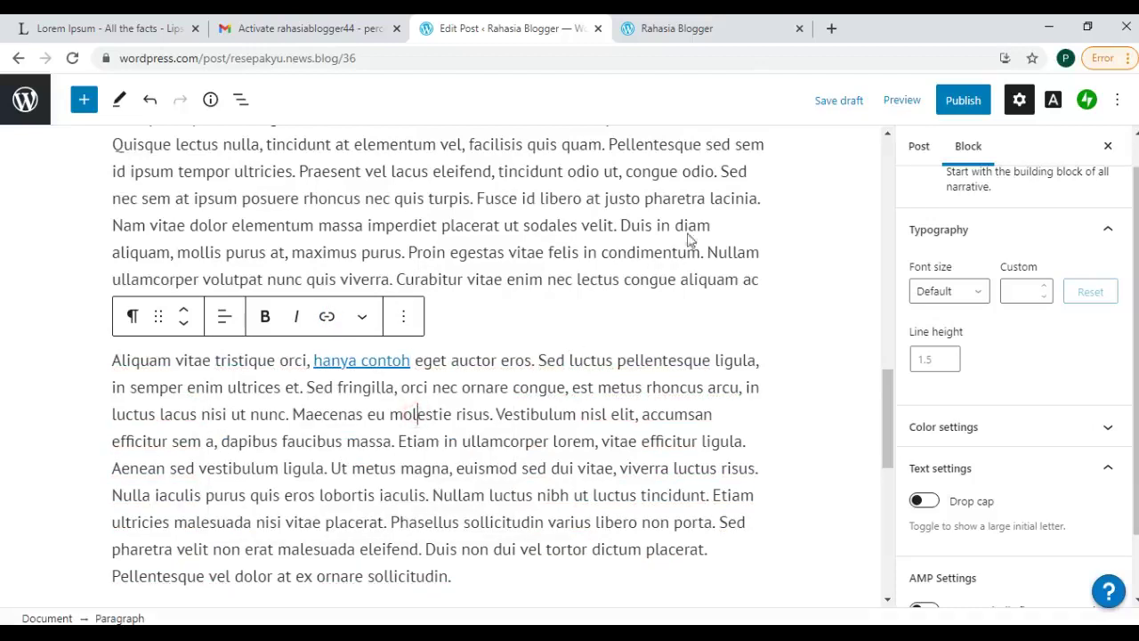
Step: Save the post as a draft and look back over its image in the editor
{"action": "scroll", "coordinate": [632, 260], "scroll_direction": "up", "scroll_amount": 2}
{"action": "left_click", "coordinate": [837, 100]}
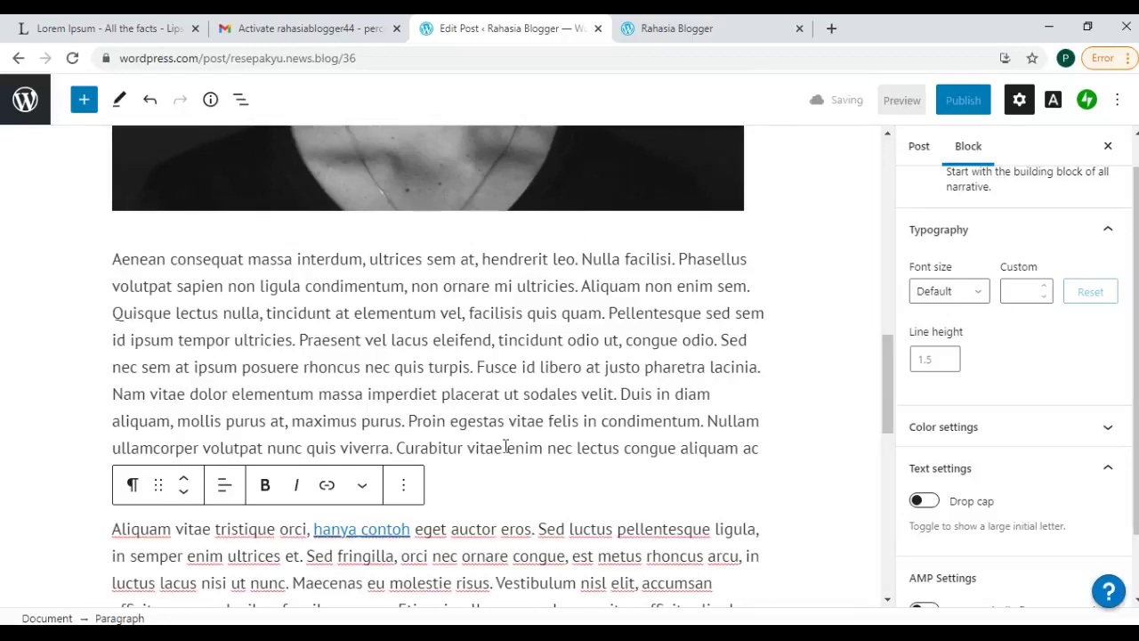
{"action": "scroll", "coordinate": [831, 343], "scroll_direction": "up", "scroll_amount": 3}
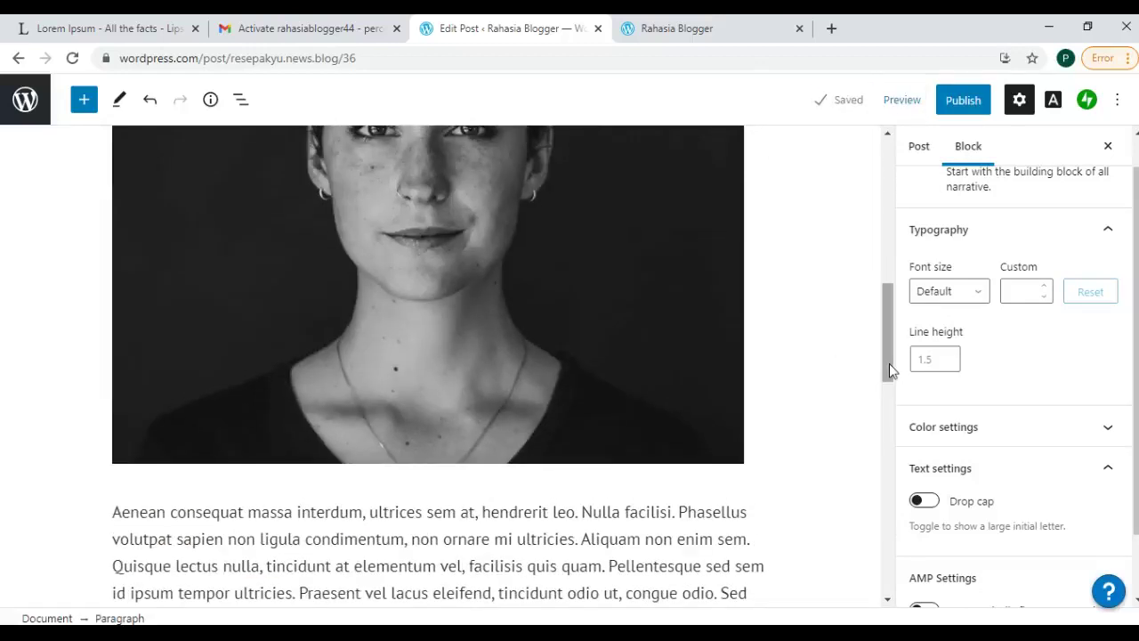
{"action": "left_click_drag", "start_coordinate": [889, 363], "coordinate": [852, 302]}
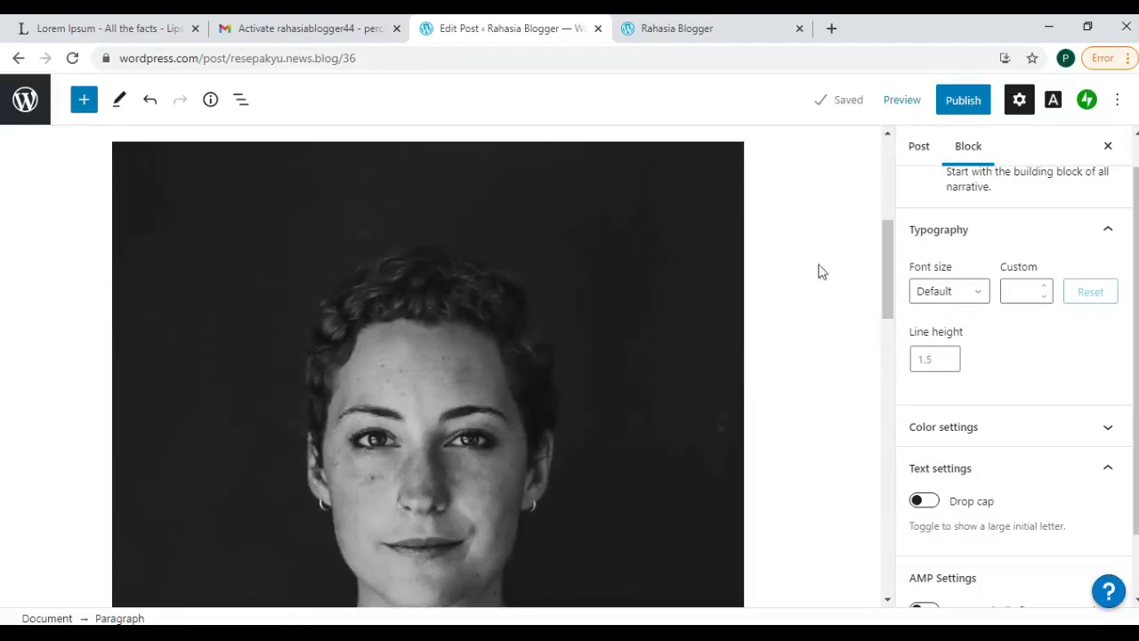
Step: Preview the post in a new tab, check its title, text, image and link, and return to the editor
{"action": "right_click", "coordinate": [897, 105]}
{"action": "left_click", "coordinate": [908, 113]}
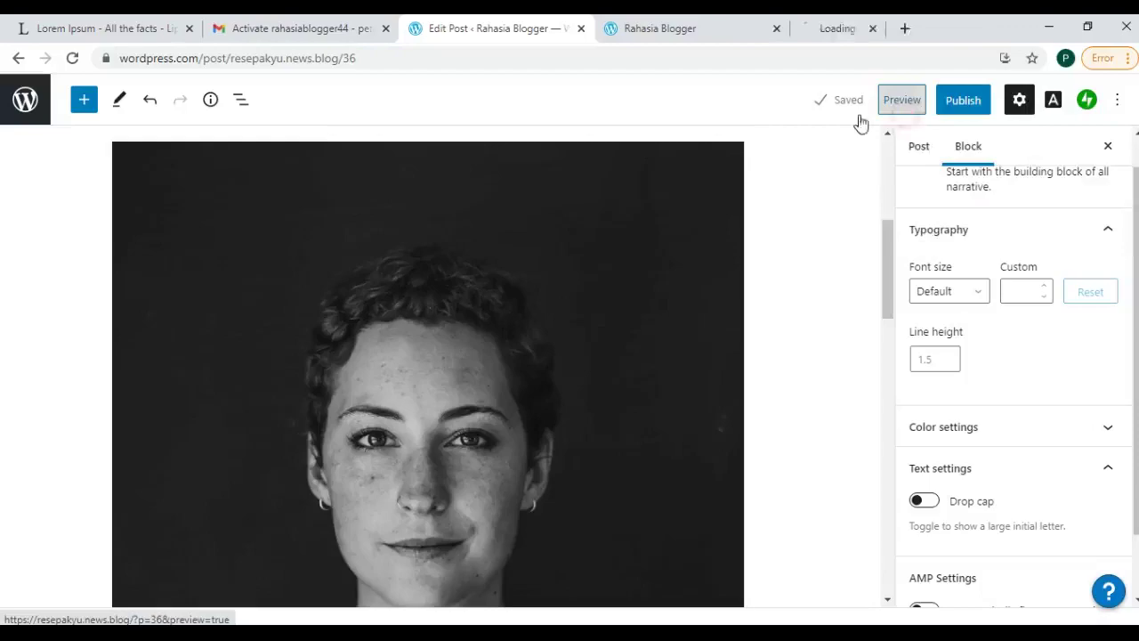
{"action": "left_click", "coordinate": [811, 35]}
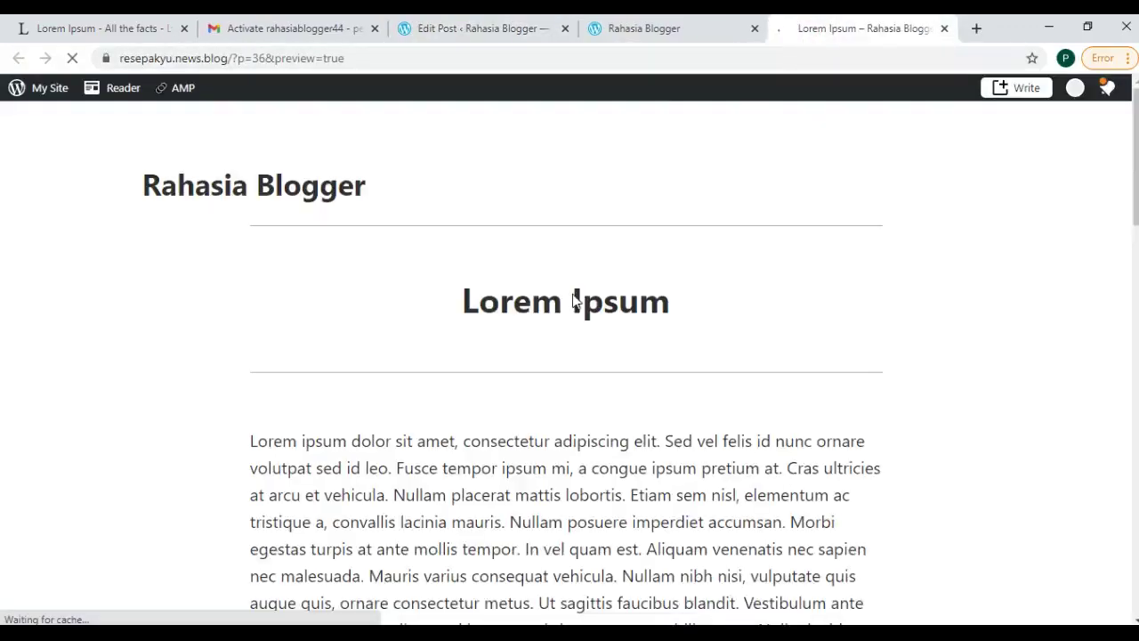
{"action": "scroll", "coordinate": [574, 299], "scroll_direction": "down", "scroll_amount": 12}
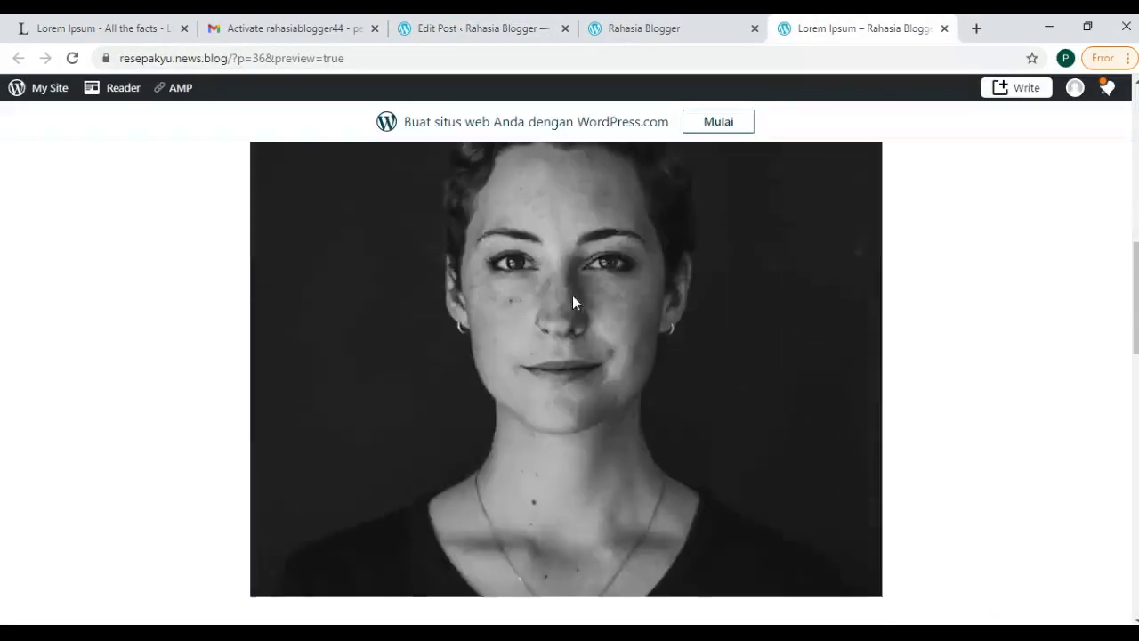
{"action": "scroll", "coordinate": [573, 302], "scroll_direction": "down", "scroll_amount": 9}
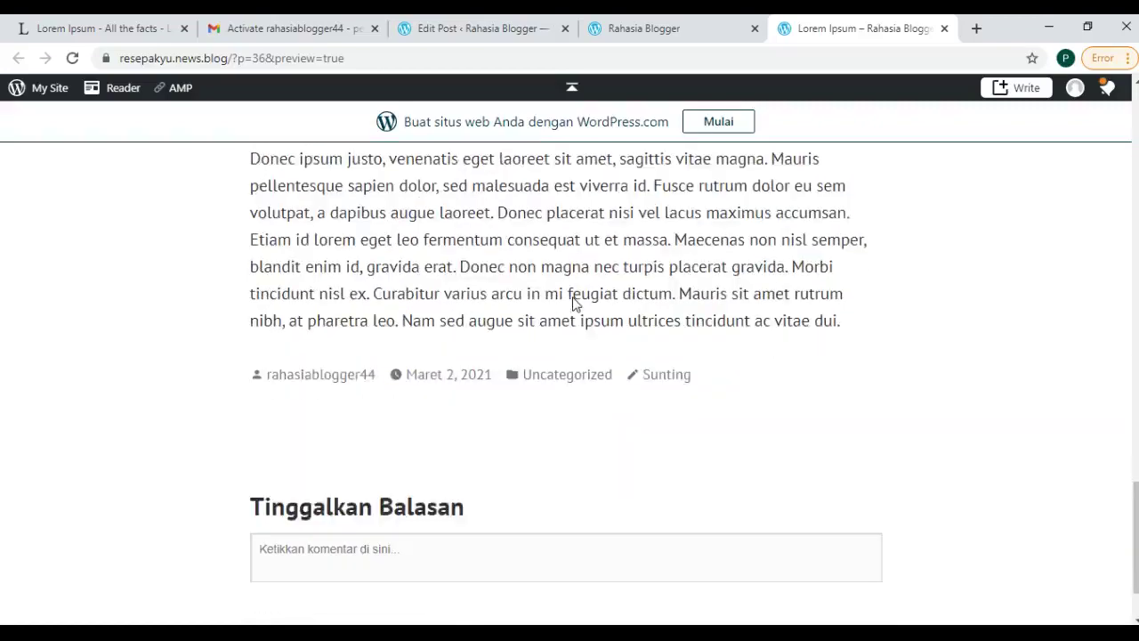
{"action": "scroll", "coordinate": [573, 303], "scroll_direction": "up", "scroll_amount": 10}
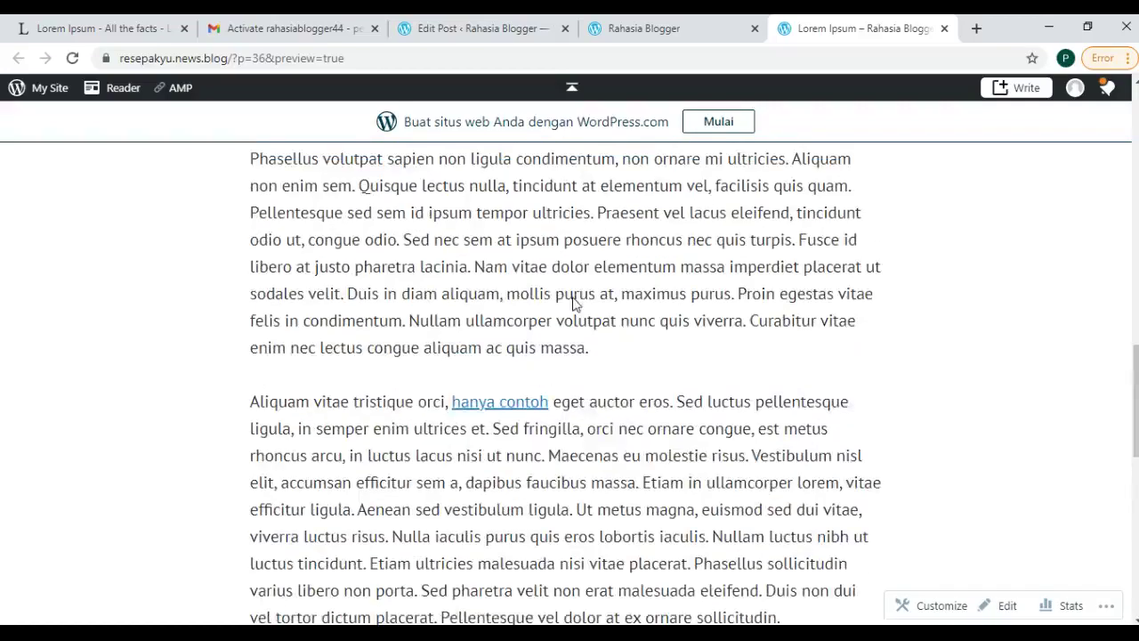
{"action": "scroll", "coordinate": [573, 300], "scroll_direction": "up", "scroll_amount": 6}
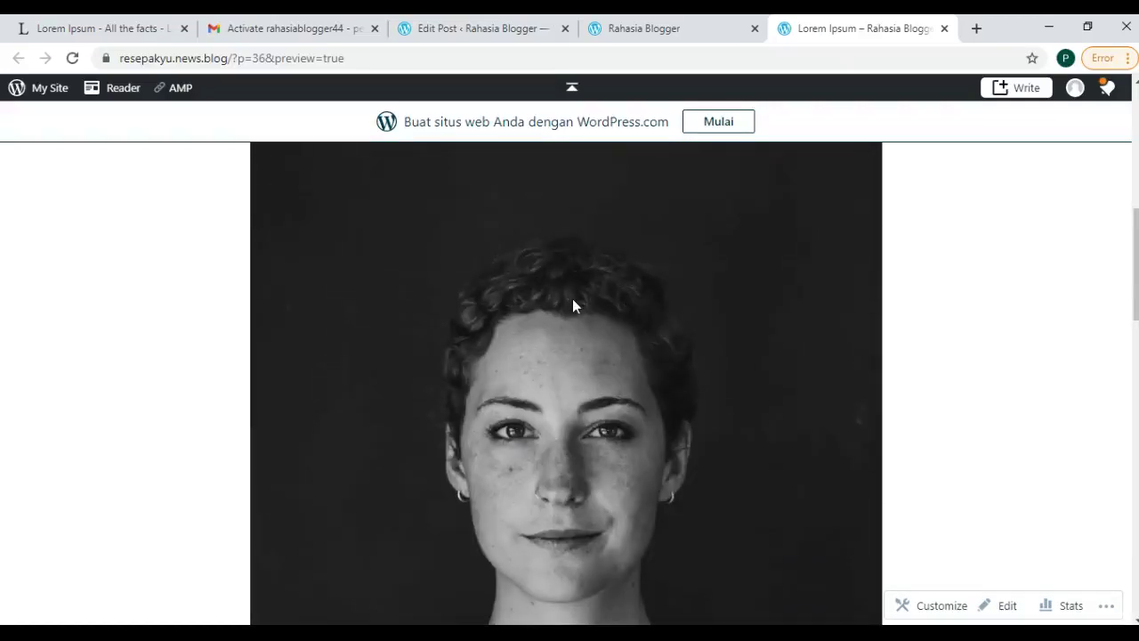
{"action": "scroll", "coordinate": [572, 298], "scroll_direction": "up", "scroll_amount": 6}
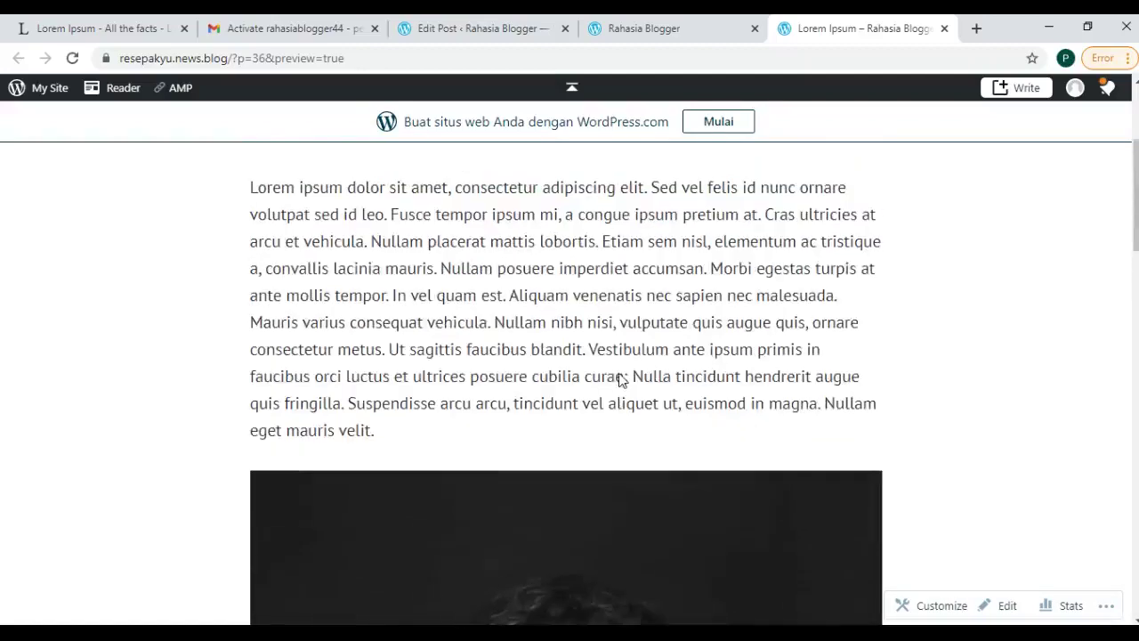
{"action": "scroll", "coordinate": [701, 329], "scroll_direction": "up", "scroll_amount": 2}
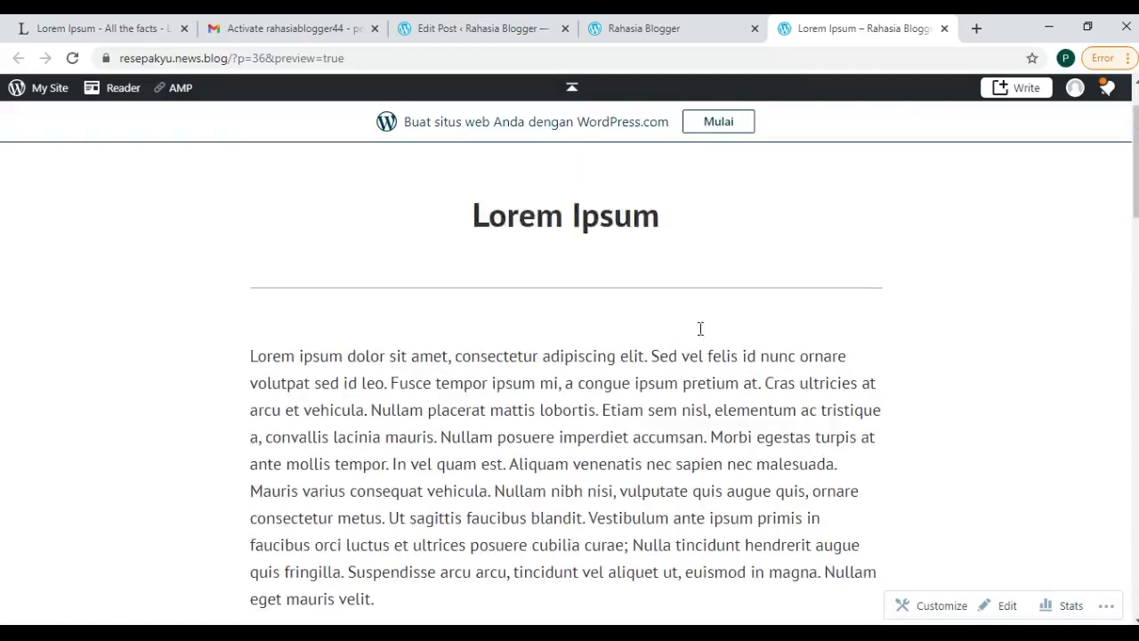
{"action": "left_click", "coordinate": [944, 29]}
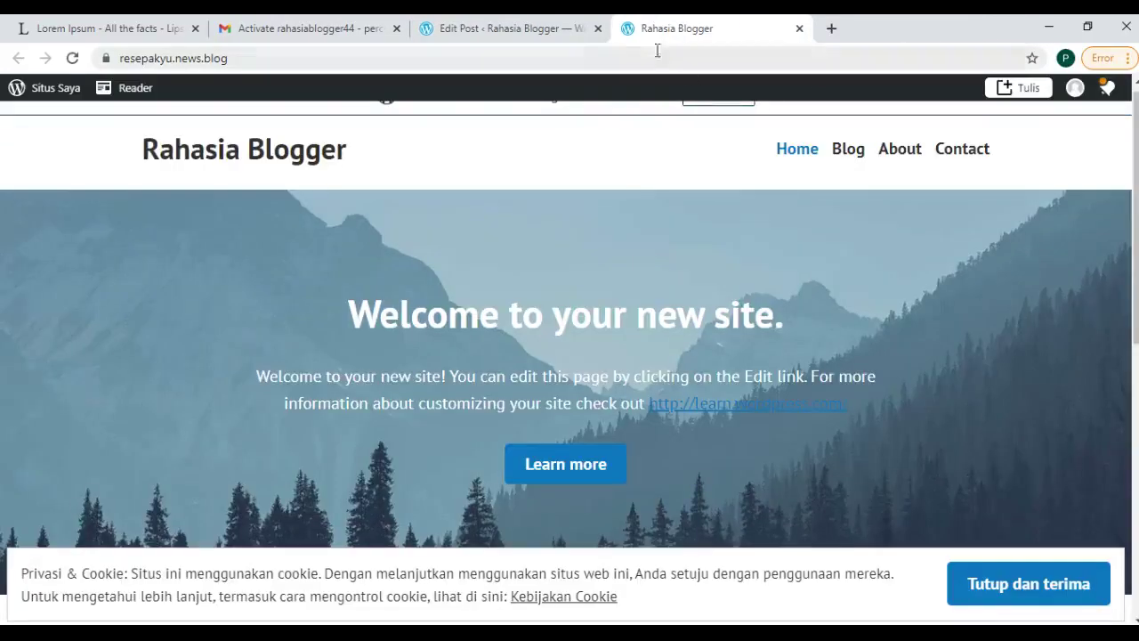
{"action": "left_click", "coordinate": [559, 24]}
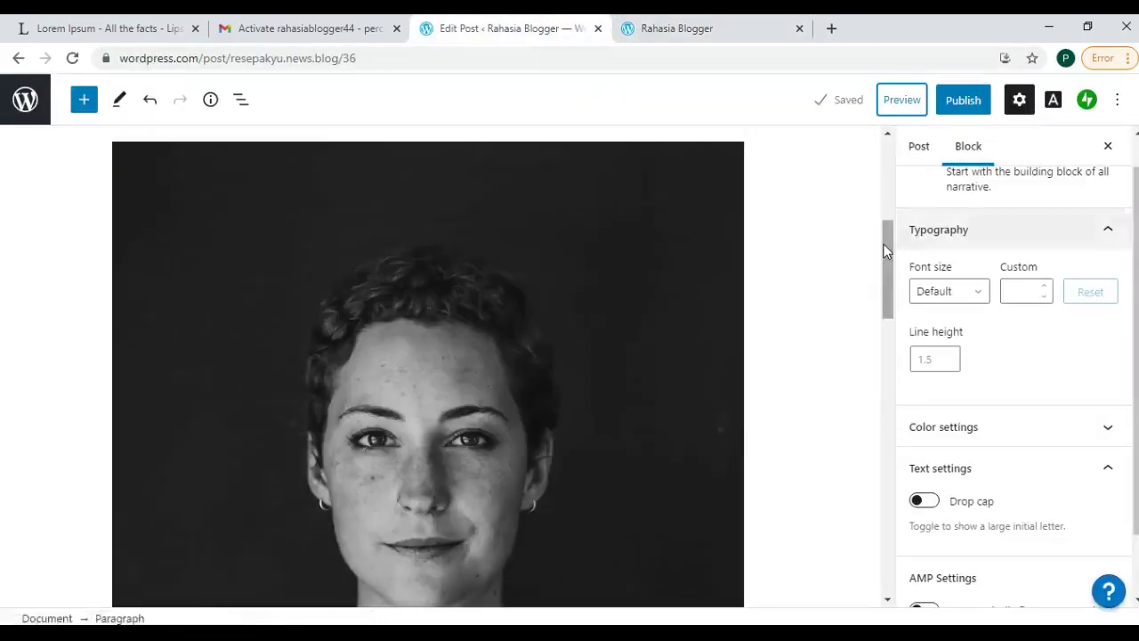
Step: Switch to the post-level settings and examine the post's permalink and URL slug
{"action": "left_click_drag", "start_coordinate": [887, 223], "coordinate": [895, 177]}
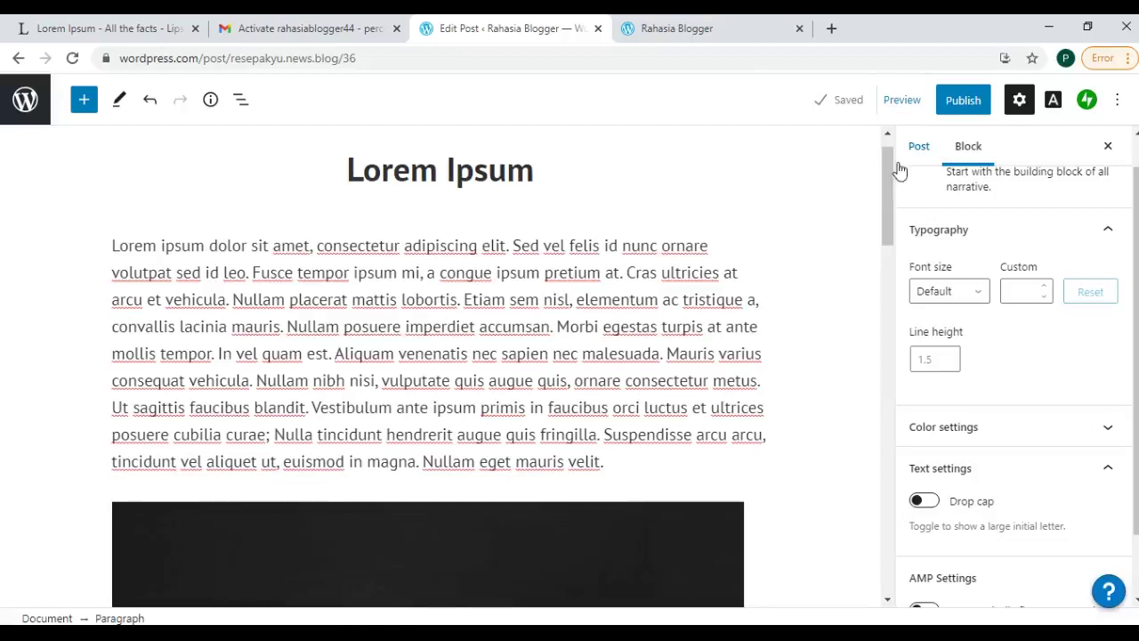
{"action": "scroll", "coordinate": [959, 247], "scroll_direction": "down", "scroll_amount": 1}
{"action": "left_click", "coordinate": [939, 153]}
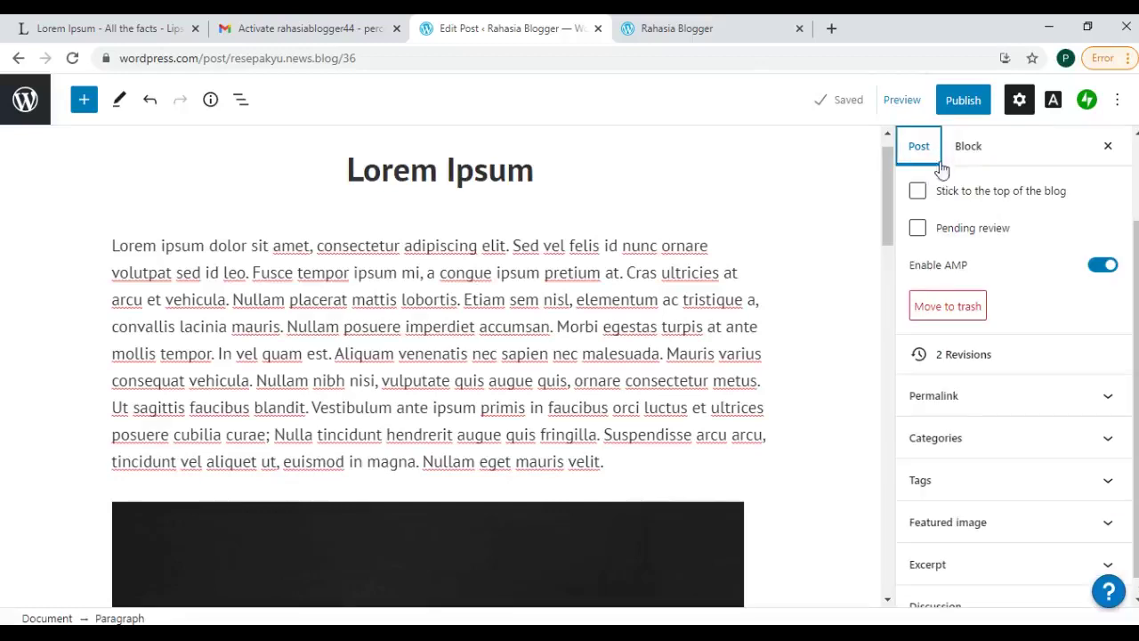
{"action": "scroll", "coordinate": [956, 249], "scroll_direction": "down", "scroll_amount": 1}
{"action": "left_click", "coordinate": [966, 378]}
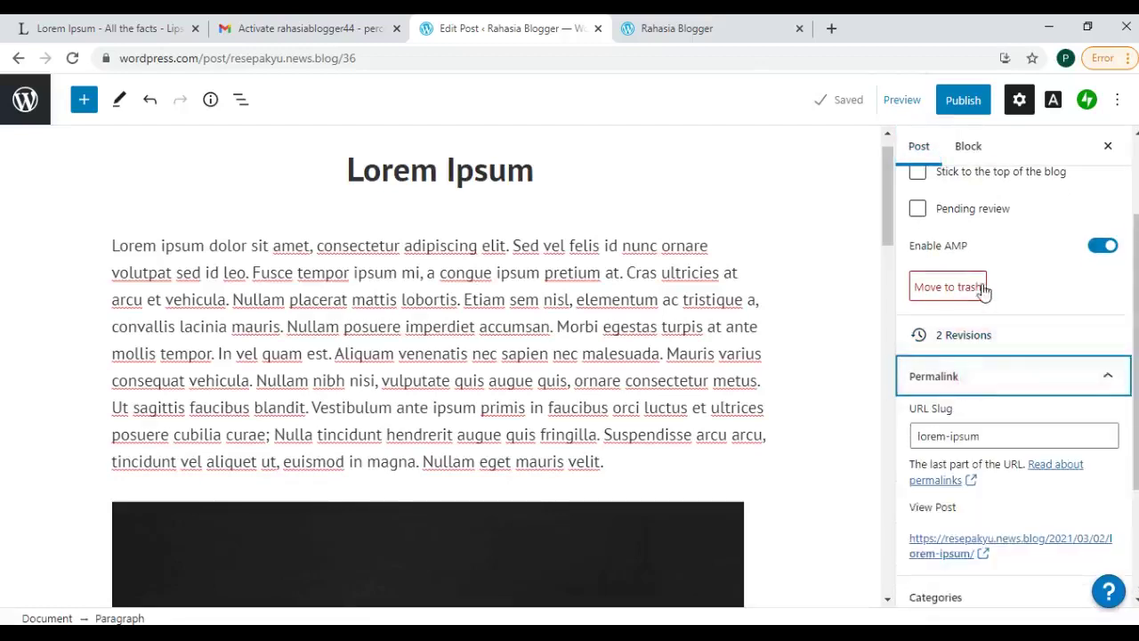
{"action": "scroll", "coordinate": [970, 272], "scroll_direction": "down", "scroll_amount": 2}
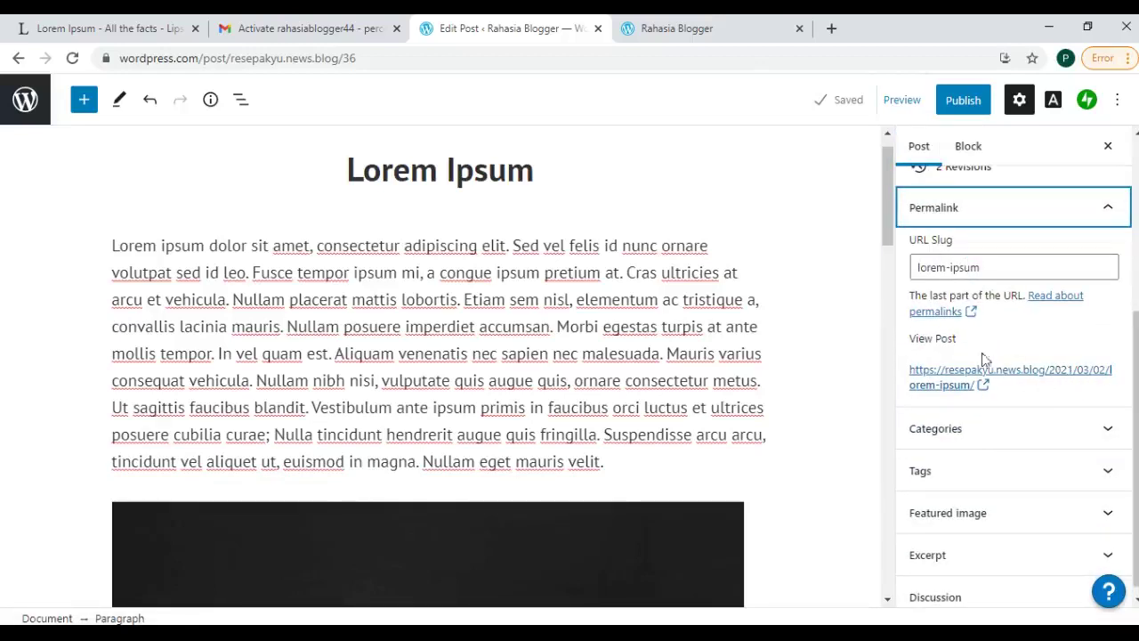
Step: Remove the post from the Uncategorized category and assign it to a new top-level category named "Tes"
{"action": "scroll", "coordinate": [971, 320], "scroll_direction": "down", "scroll_amount": 1}
{"action": "left_click", "coordinate": [985, 432]}
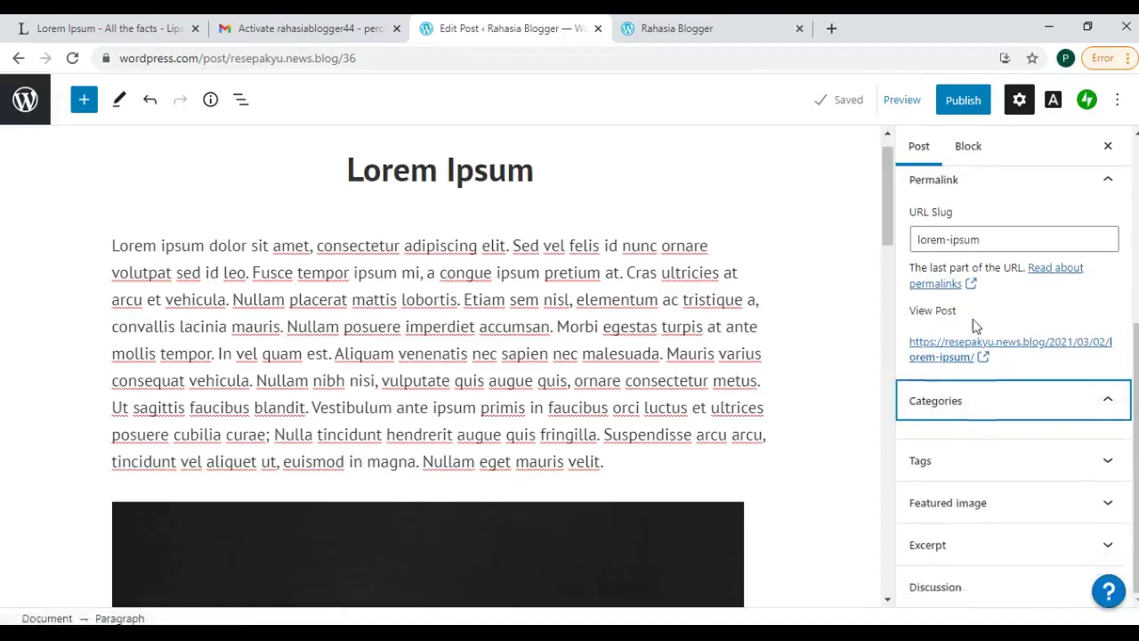
{"action": "left_click", "coordinate": [919, 437]}
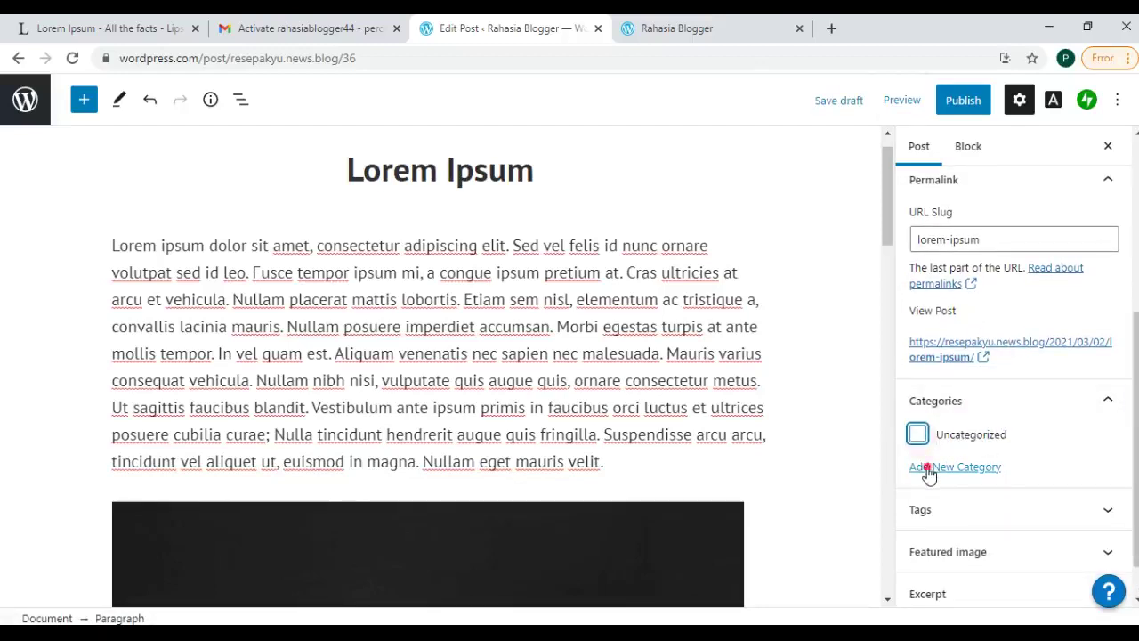
{"action": "left_click", "coordinate": [931, 468]}
{"action": "left_click", "coordinate": [952, 511]}
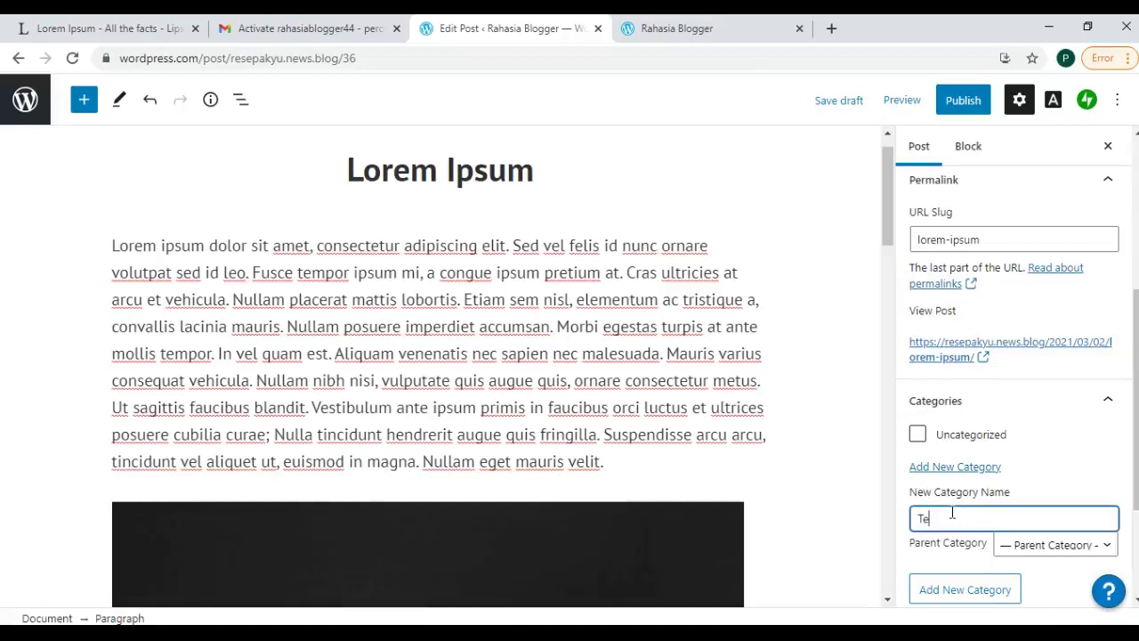
{"action": "type", "text": "Tes"}
{"action": "scroll", "coordinate": [1009, 429], "scroll_direction": "down", "scroll_amount": 1}
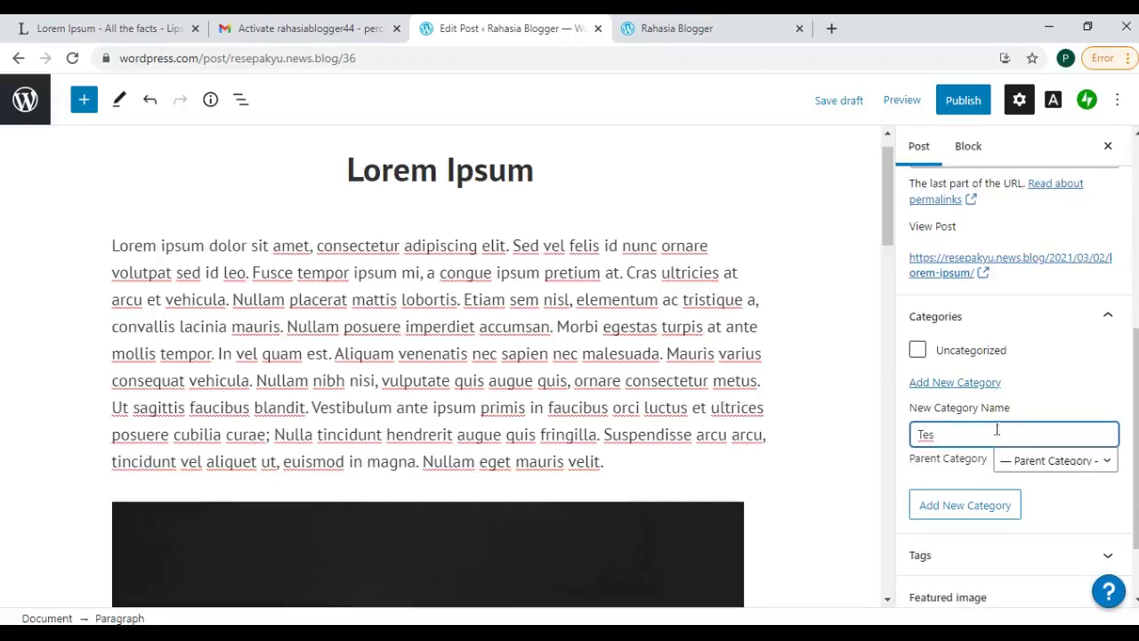
{"action": "left_click", "coordinate": [1041, 463]}
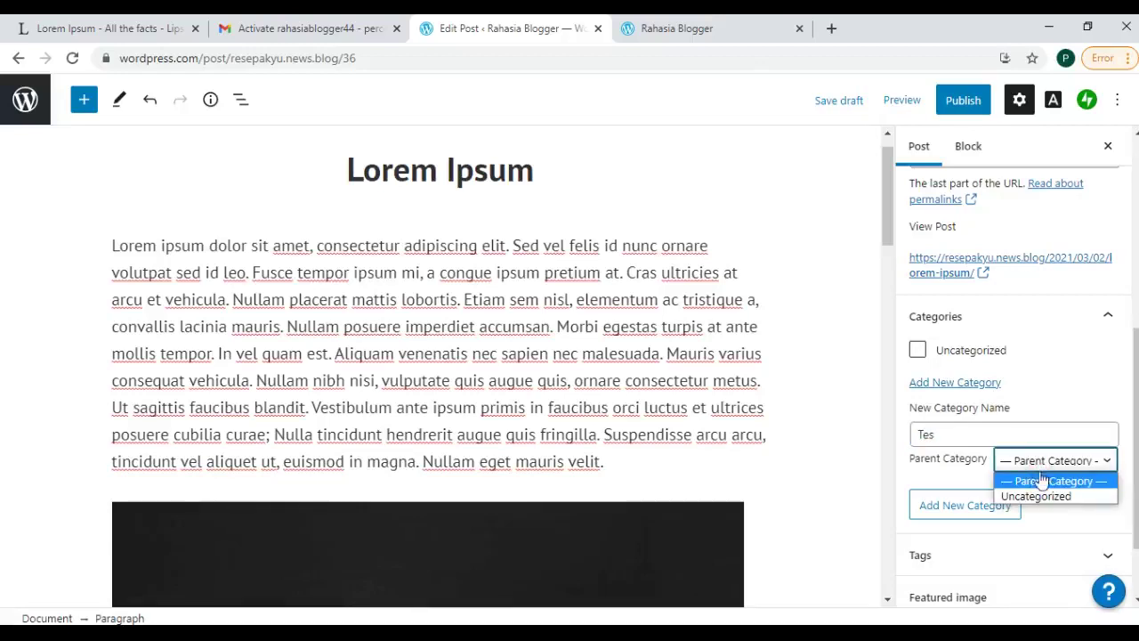
{"action": "left_click", "coordinate": [1079, 410]}
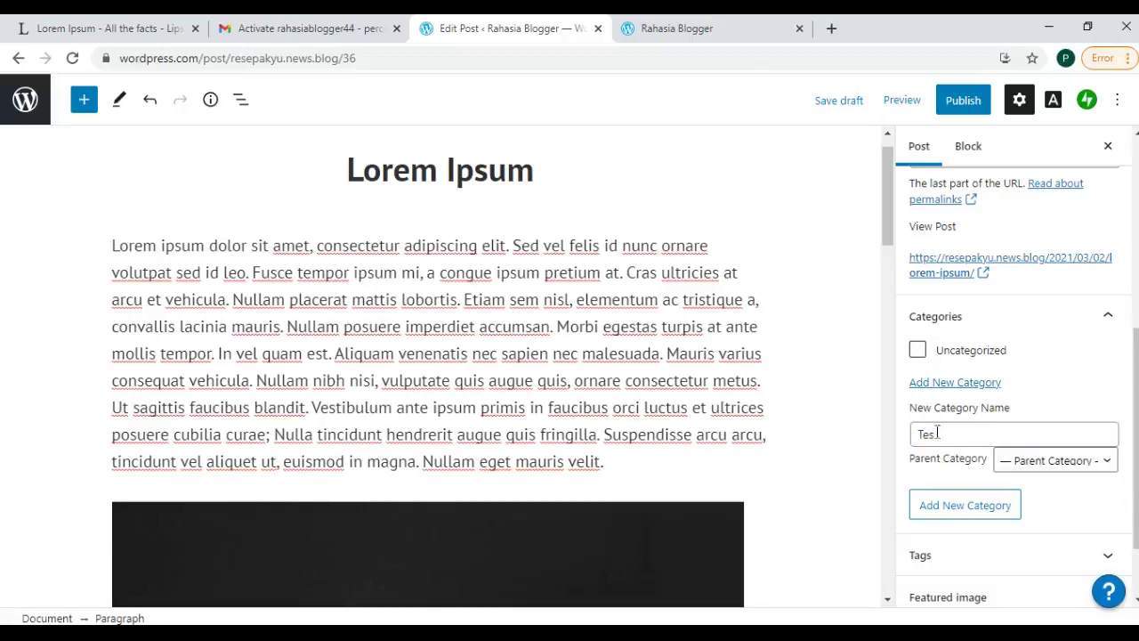
{"action": "left_click", "coordinate": [950, 508]}
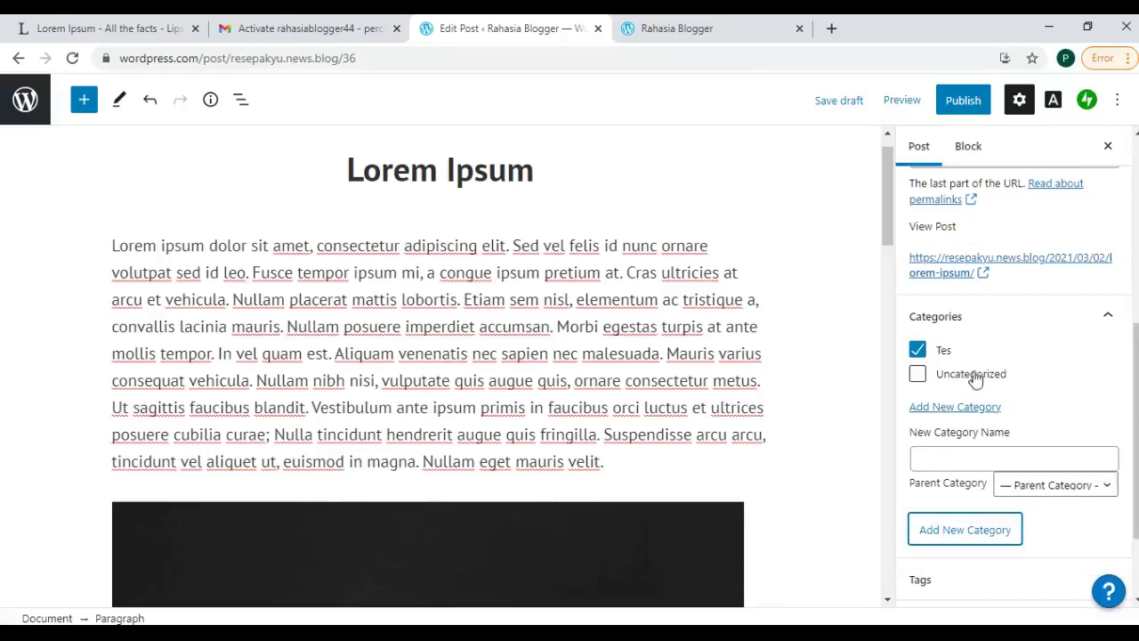
Step: Add the tag "lorem" to the post
{"action": "scroll", "coordinate": [1009, 387], "scroll_direction": "down", "scroll_amount": 2}
{"action": "left_click", "coordinate": [988, 461]}
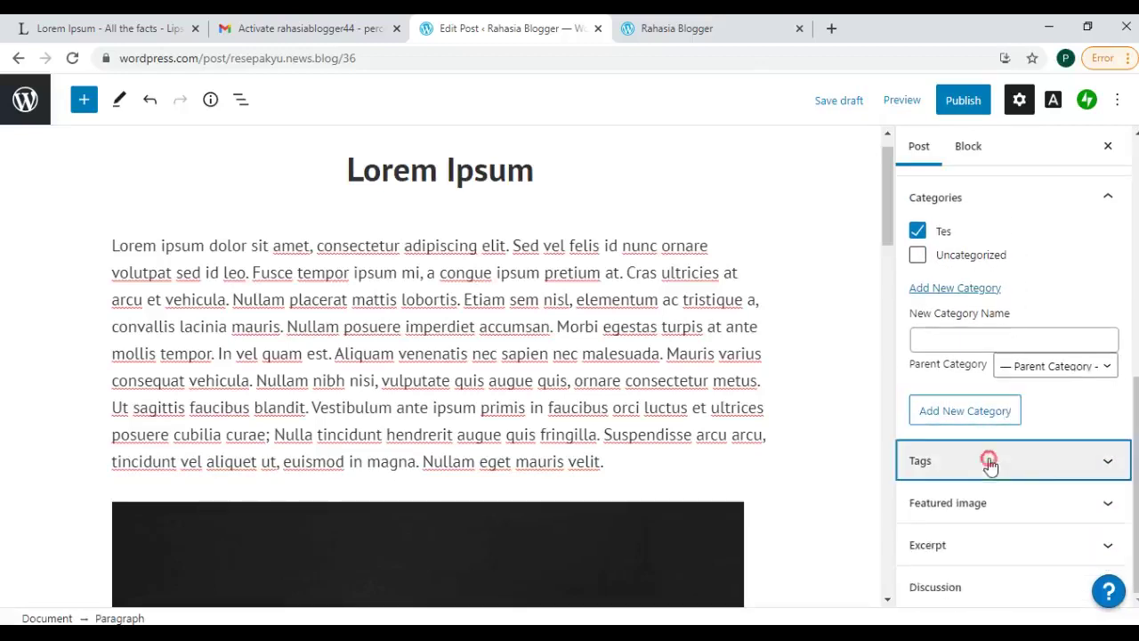
{"action": "left_click", "coordinate": [968, 518]}
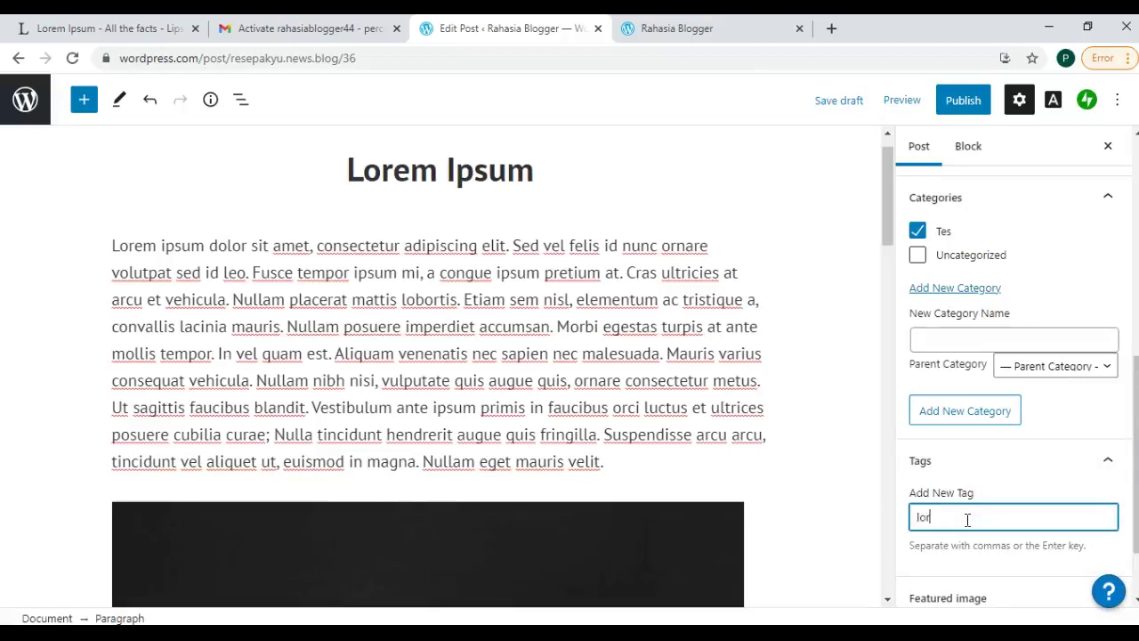
{"action": "type", "text": "lorem"}
{"action": "key", "text": "Return"}
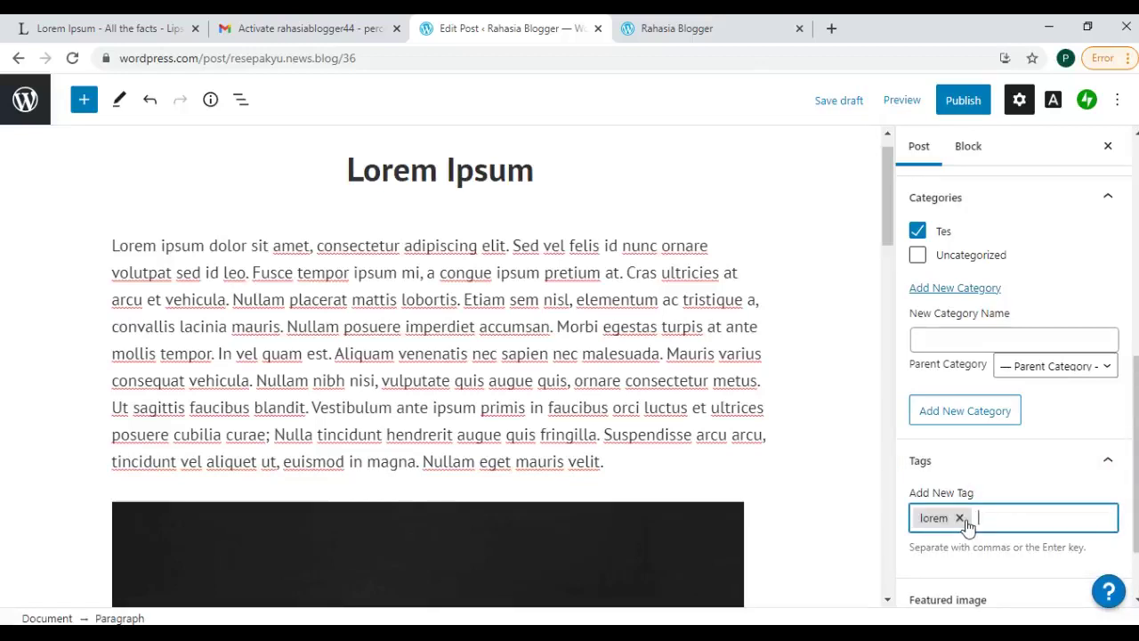
Step: Set the black-and-white portrait photo from the media library as the post's featured image
{"action": "scroll", "coordinate": [1035, 401], "scroll_direction": "down", "scroll_amount": 2}
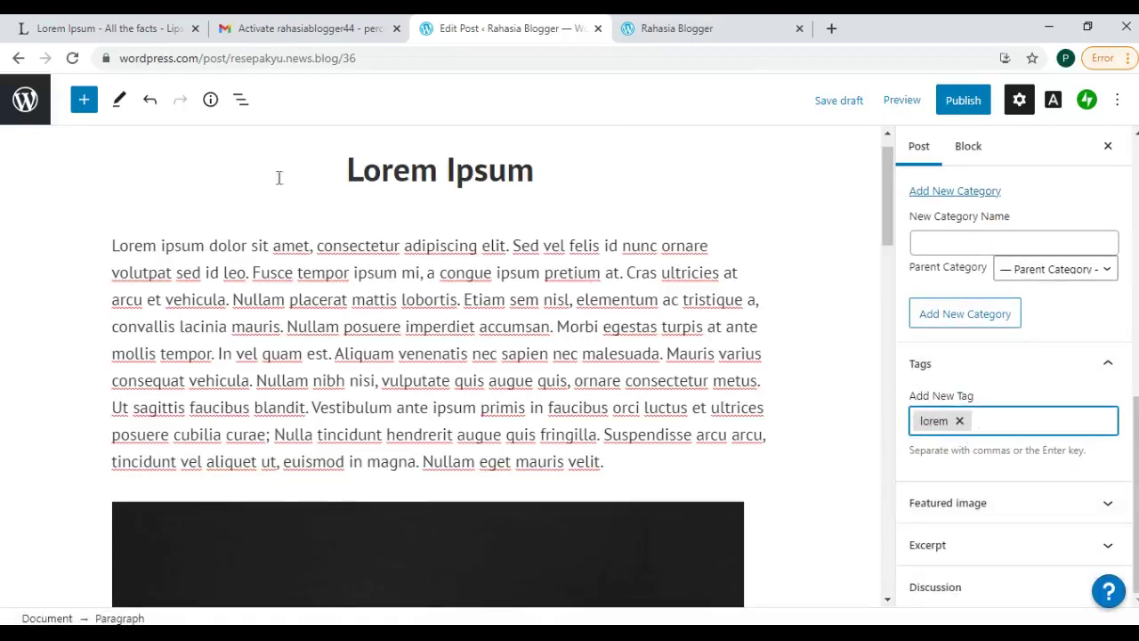
{"action": "left_click", "coordinate": [1010, 503]}
{"action": "left_click", "coordinate": [1003, 524]}
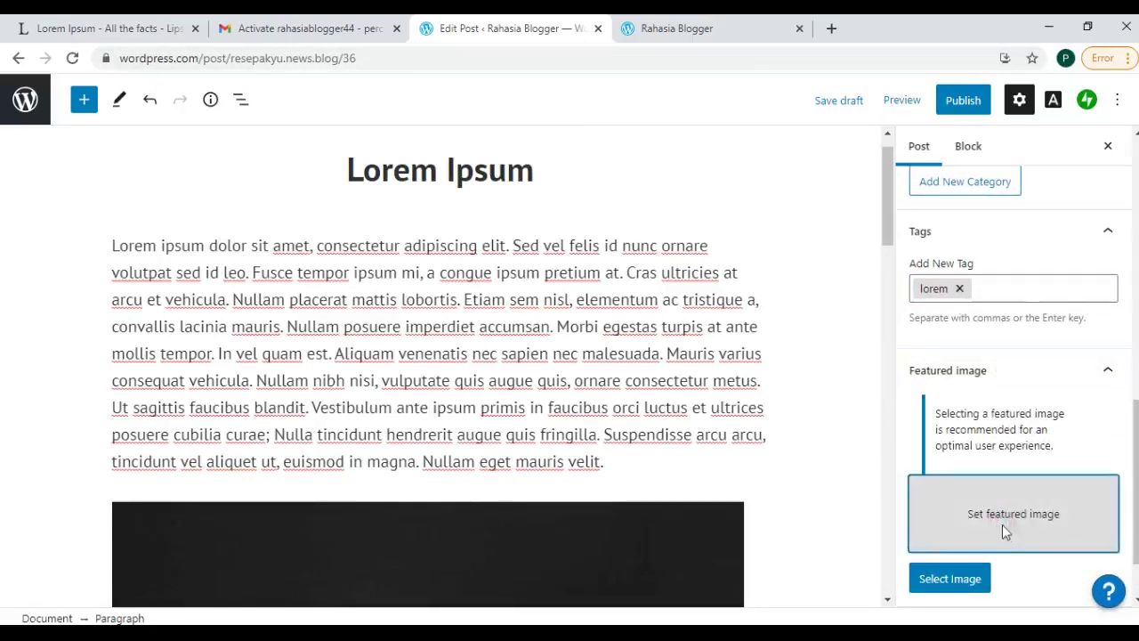
{"action": "left_click", "coordinate": [238, 276]}
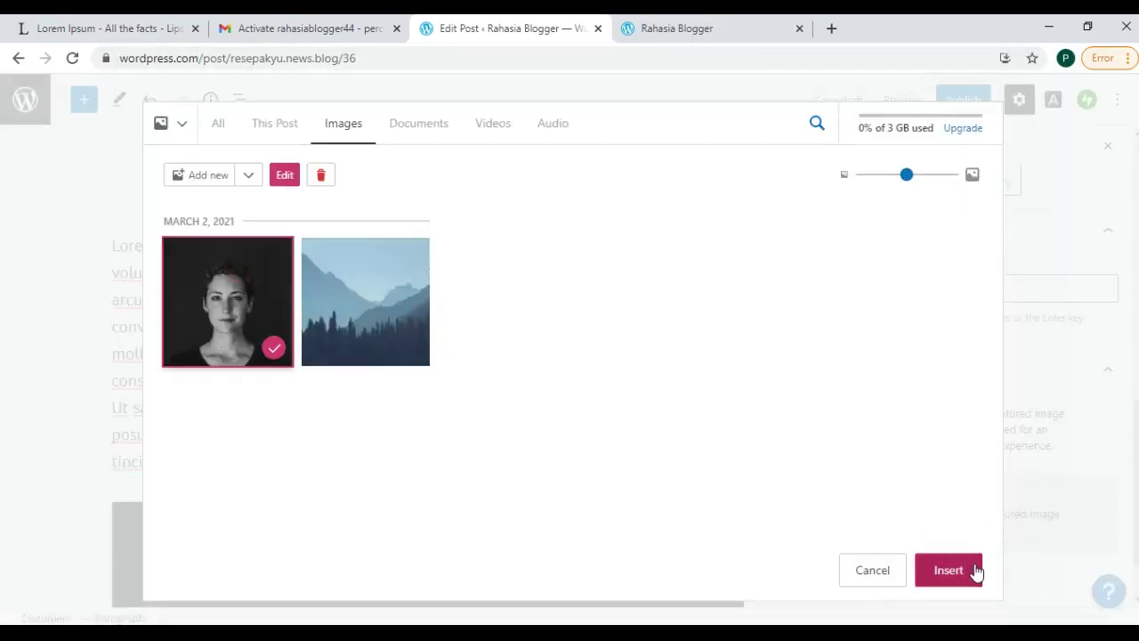
{"action": "left_click", "coordinate": [971, 571]}
Step: Look at the optional excerpt field without filling it in, and disallow comments and pingbacks & trackbacks for the post
{"action": "scroll", "coordinate": [1001, 462], "scroll_direction": "down", "scroll_amount": 1}
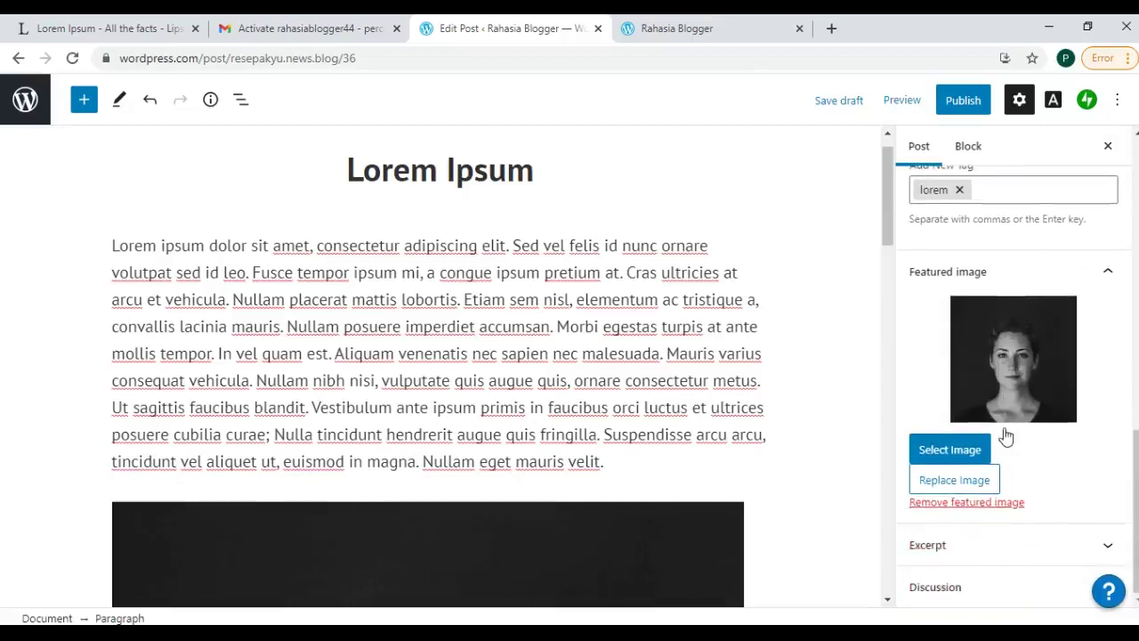
{"action": "left_click", "coordinate": [961, 548]}
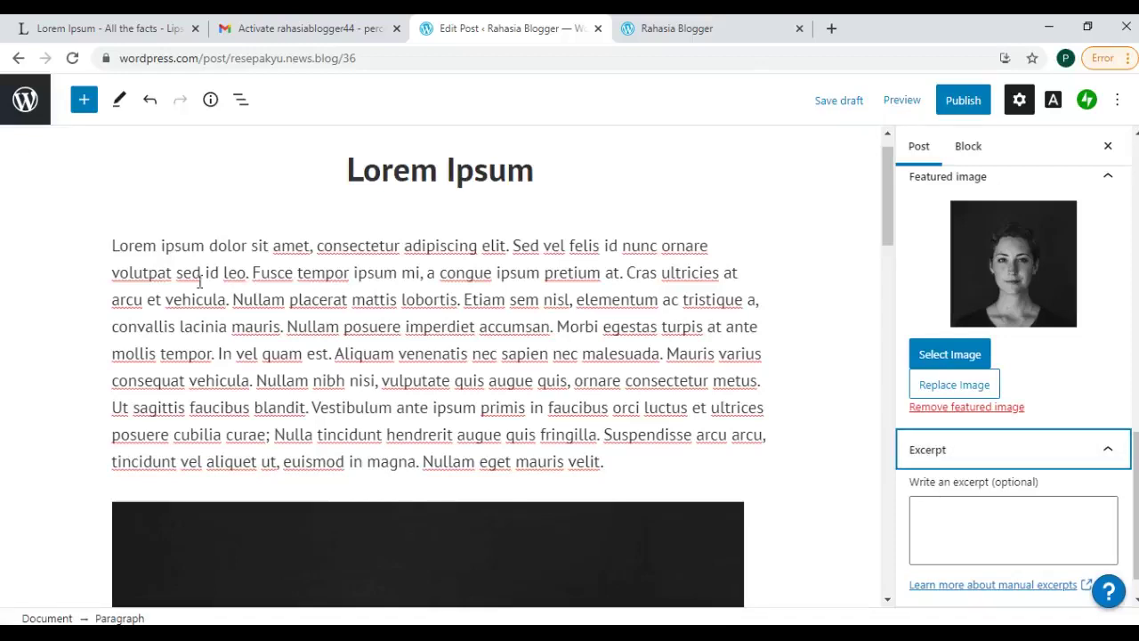
{"action": "left_click", "coordinate": [1013, 455]}
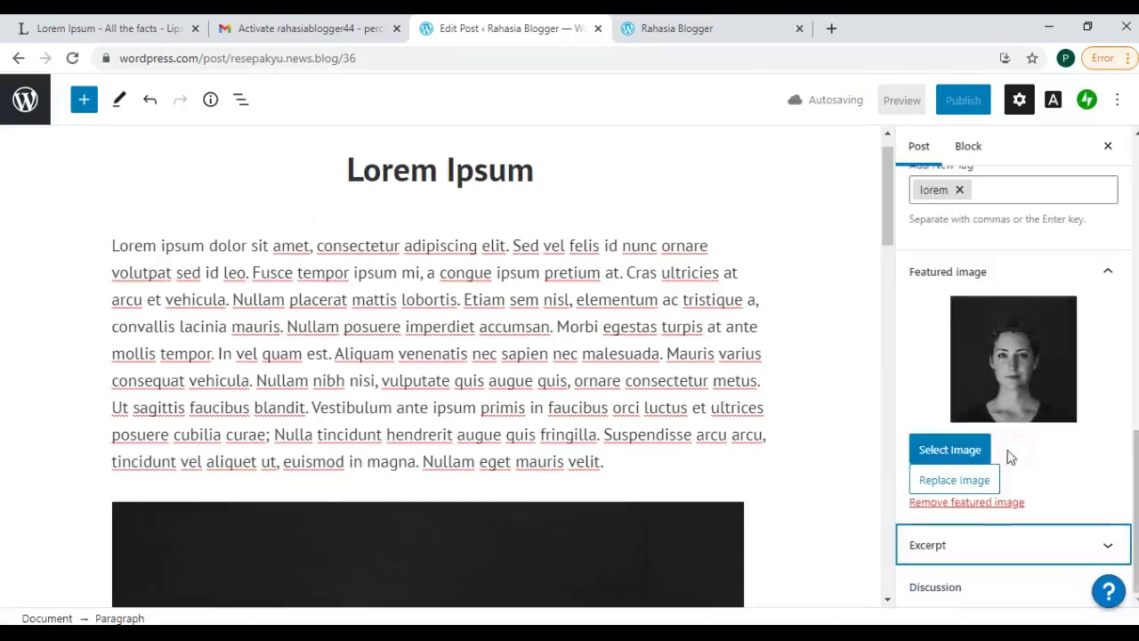
{"action": "left_click", "coordinate": [939, 584]}
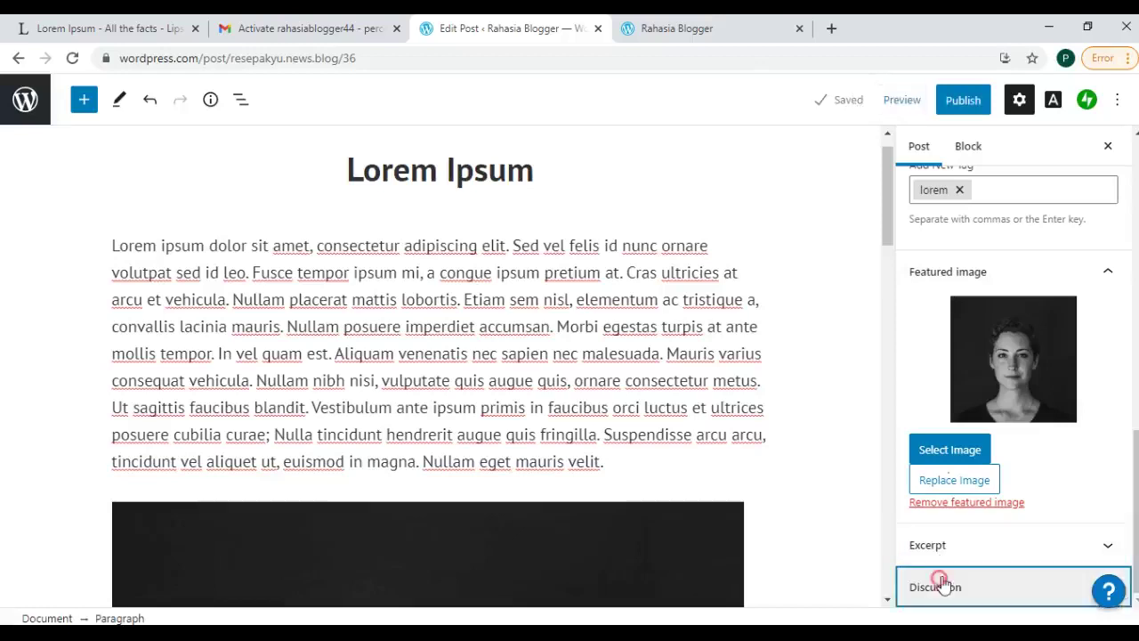
{"action": "left_click", "coordinate": [919, 535]}
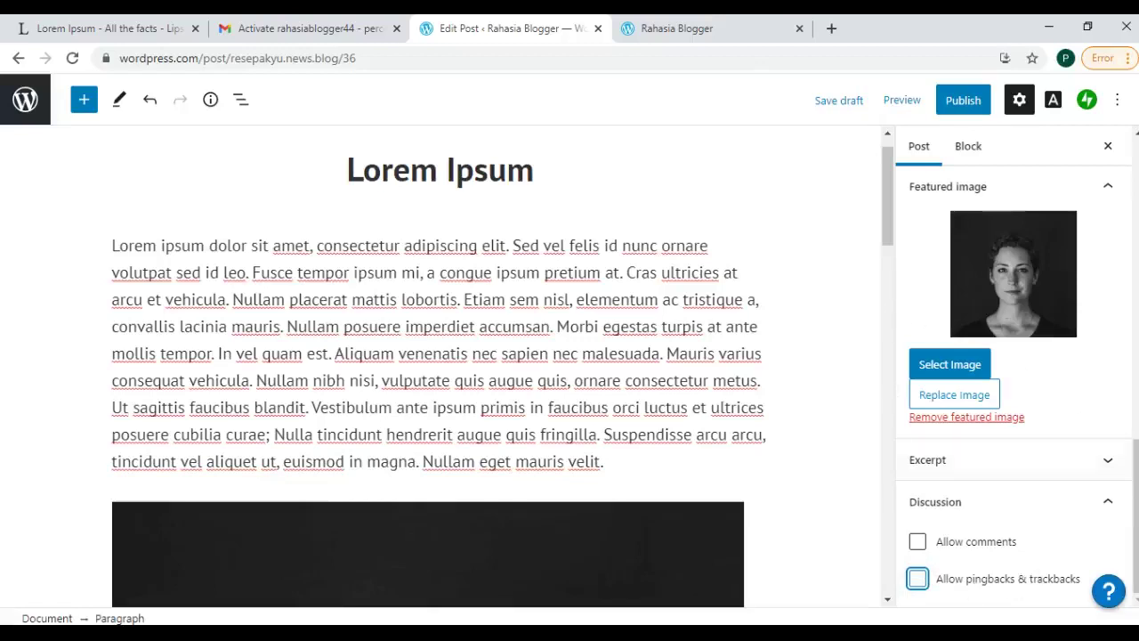
Step: Publish the Lorem Ipsum post immediately with public visibility
{"action": "scroll", "coordinate": [1071, 190], "scroll_direction": "up", "scroll_amount": 10}
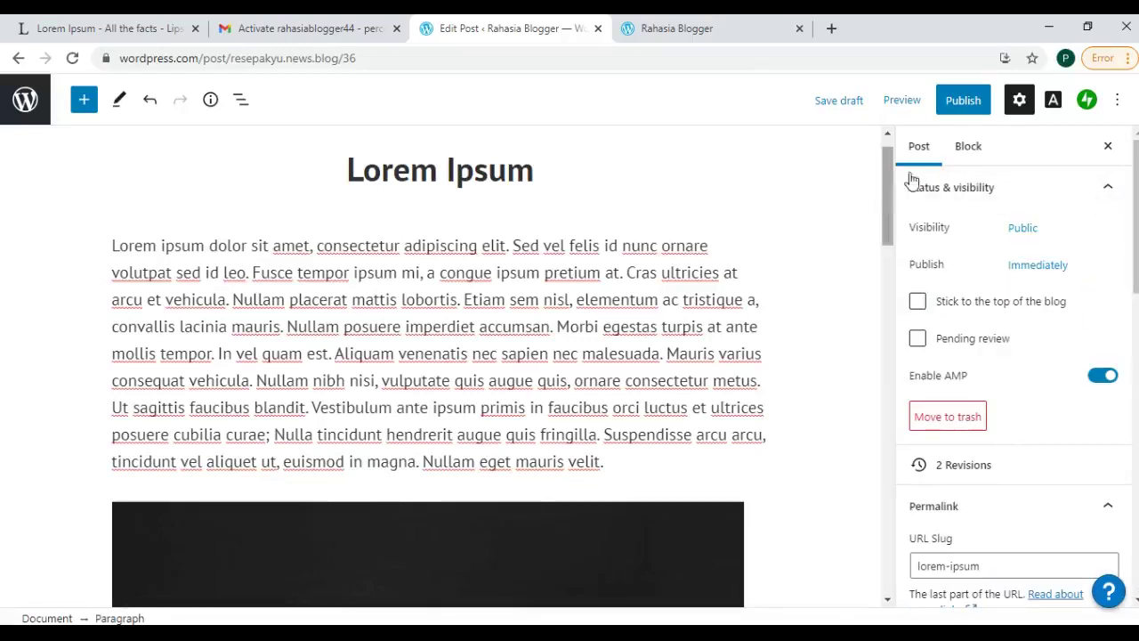
{"action": "left_click", "coordinate": [951, 102]}
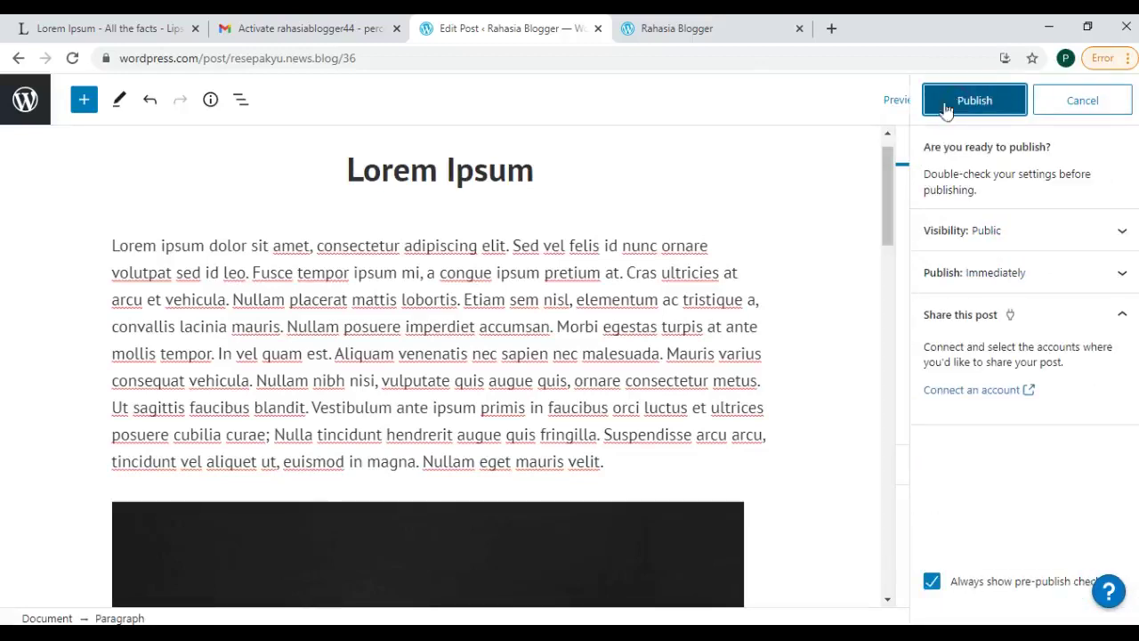
{"action": "left_click", "coordinate": [958, 105]}
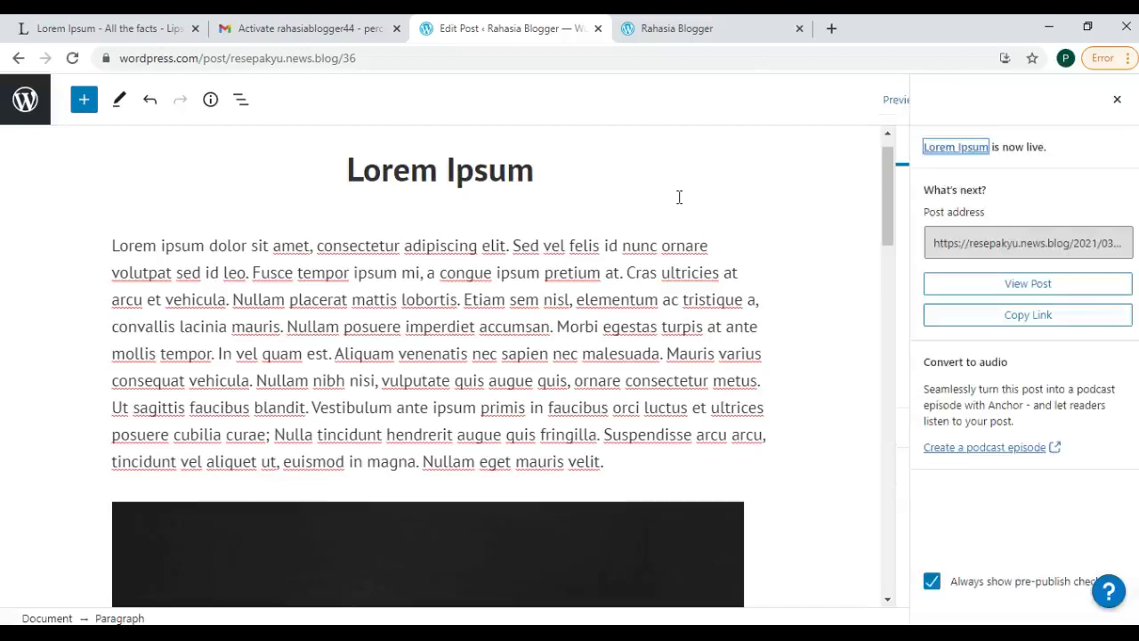
Step: Open the published post in a new tab and review its title, featured image, text and link
{"action": "right_click", "coordinate": [979, 285]}
{"action": "left_click", "coordinate": [979, 298]}
{"action": "left_click", "coordinate": [843, 25]}
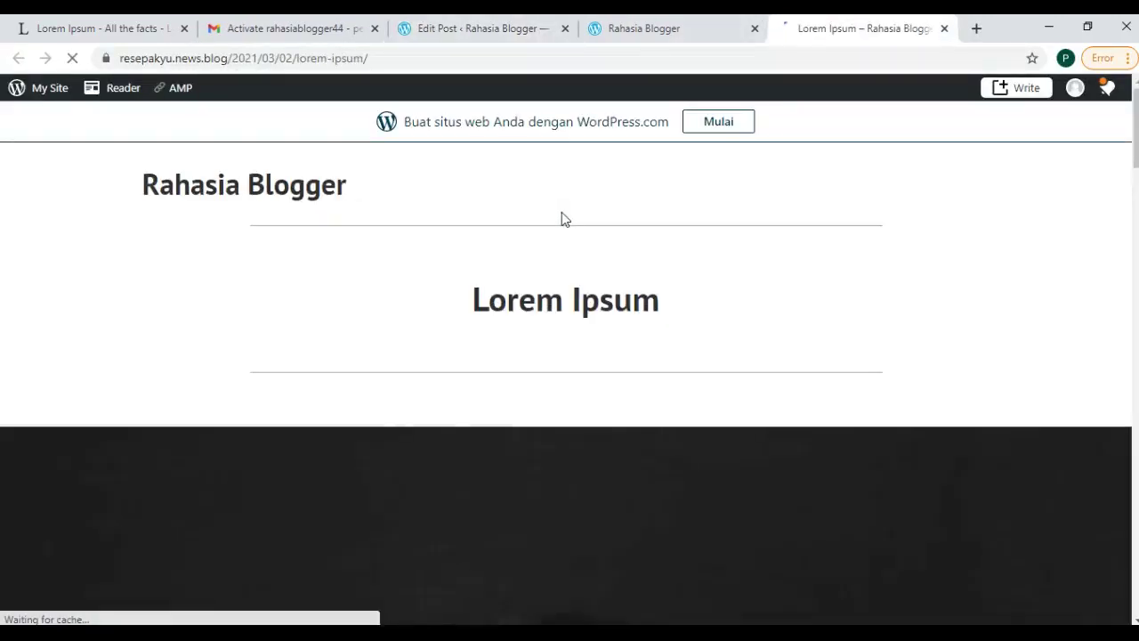
{"action": "scroll", "coordinate": [562, 219], "scroll_direction": "down", "scroll_amount": 2}
{"action": "scroll", "coordinate": [534, 300], "scroll_direction": "down", "scroll_amount": 10}
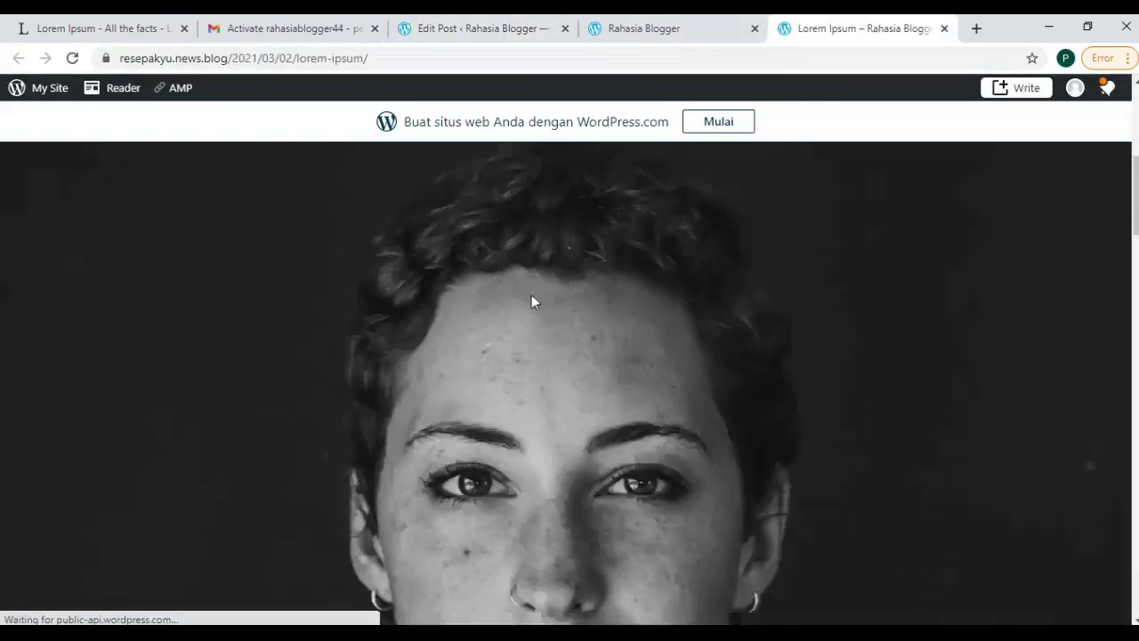
{"action": "scroll", "coordinate": [534, 300], "scroll_direction": "down", "scroll_amount": 7}
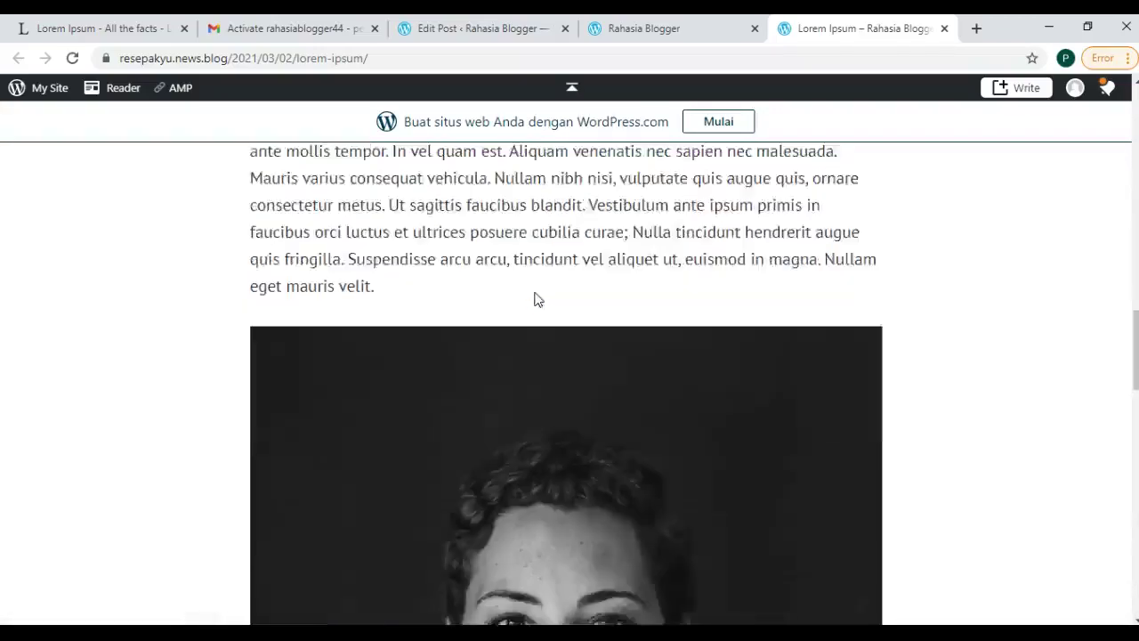
{"action": "scroll", "coordinate": [570, 327], "scroll_direction": "up", "scroll_amount": 2}
{"action": "scroll", "coordinate": [564, 372], "scroll_direction": "down", "scroll_amount": 18}
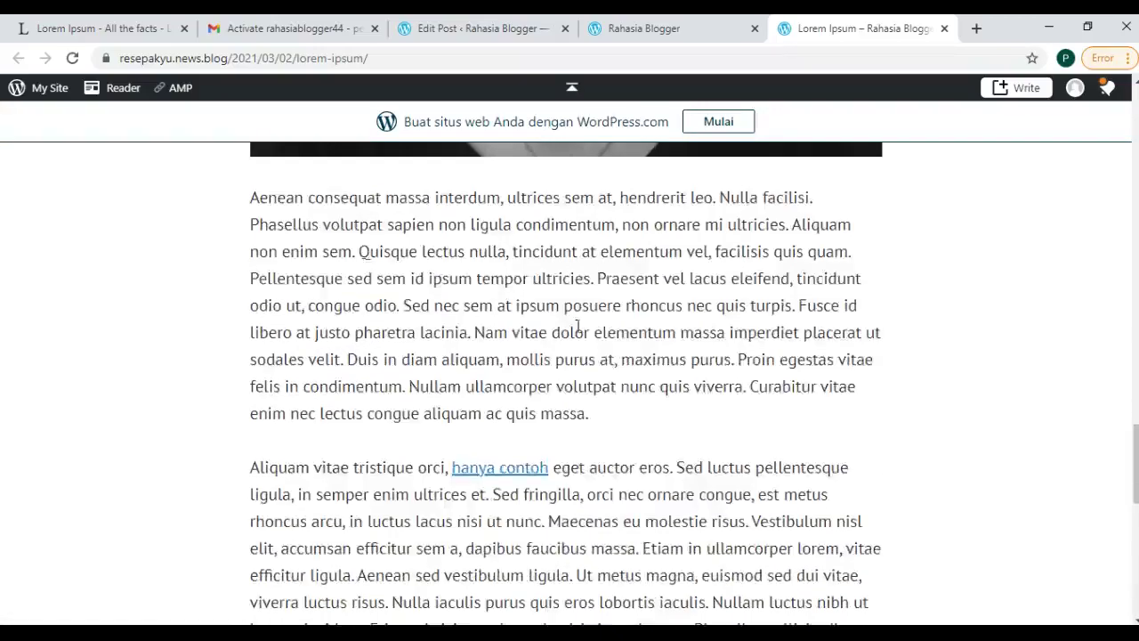
{"action": "scroll", "coordinate": [572, 316], "scroll_direction": "up", "scroll_amount": 1}
{"action": "scroll", "coordinate": [574, 317], "scroll_direction": "up", "scroll_amount": 1}
{"action": "scroll", "coordinate": [574, 318], "scroll_direction": "down", "scroll_amount": 2}
{"action": "scroll", "coordinate": [574, 319], "scroll_direction": "up", "scroll_amount": 8}
{"action": "scroll", "coordinate": [574, 319], "scroll_direction": "up", "scroll_amount": 12}
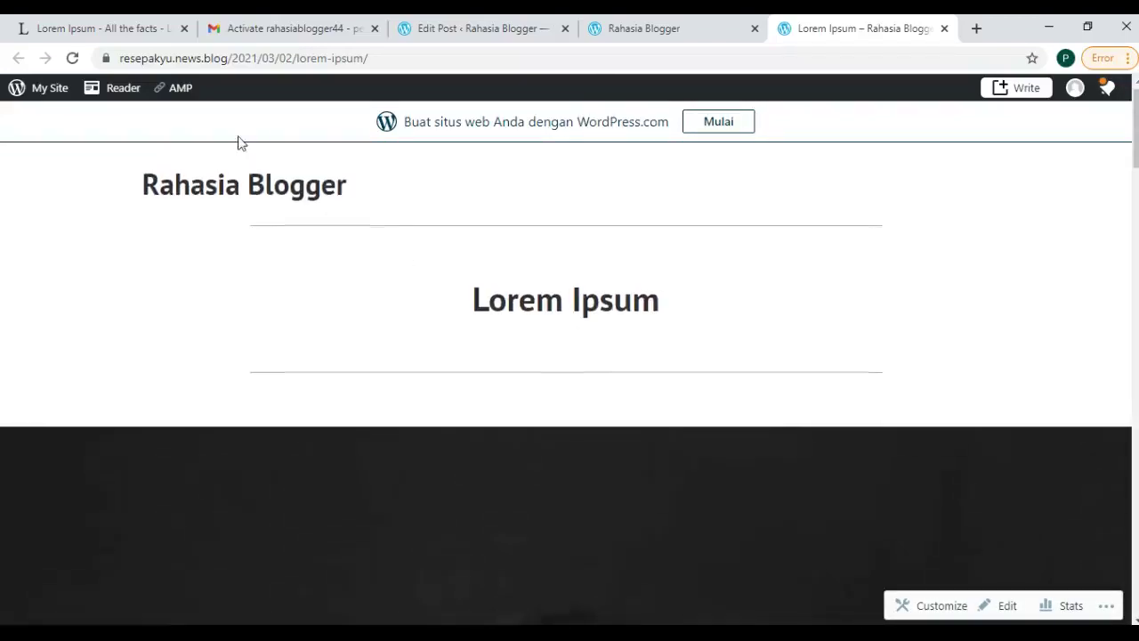
Step: Go to the blog's home page and check how the new post is displayed there
{"action": "left_click", "coordinate": [264, 203]}
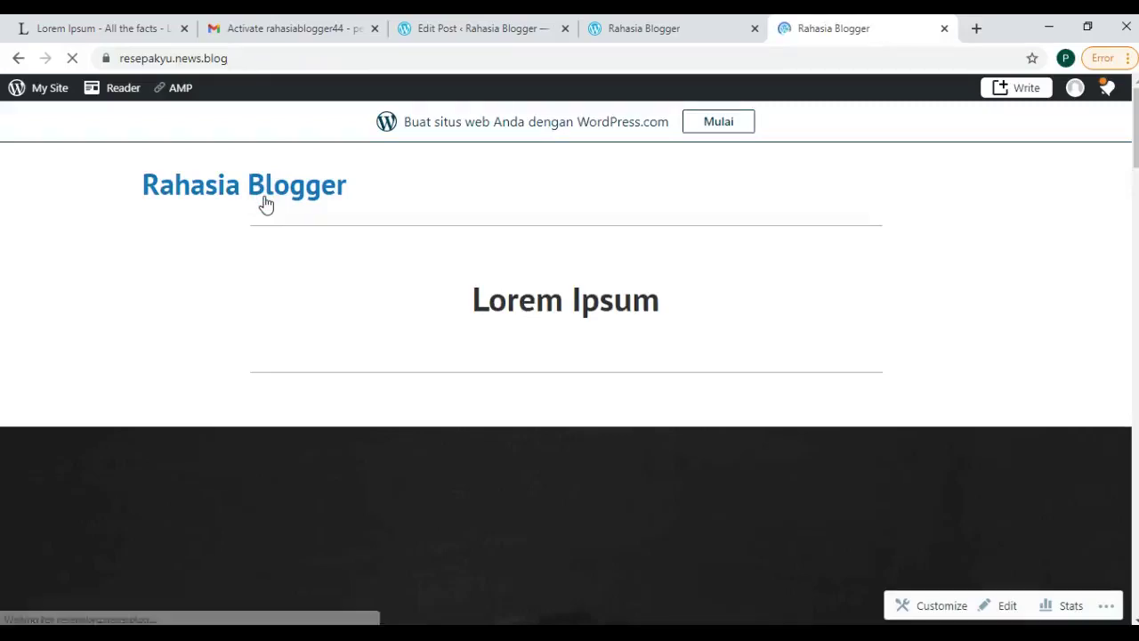
{"action": "scroll", "coordinate": [489, 320], "scroll_direction": "down", "scroll_amount": 3}
{"action": "scroll", "coordinate": [489, 300], "scroll_direction": "down", "scroll_amount": 20}
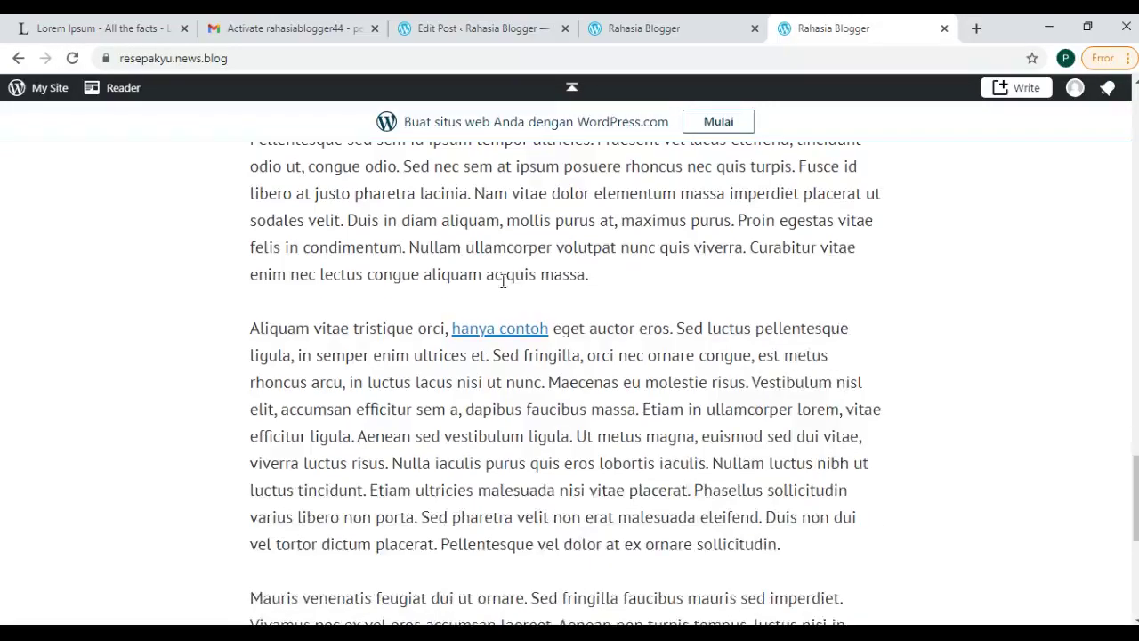
Step: Return to the post editor and leave it for the site's list of posts
{"action": "left_click", "coordinate": [523, 24]}
{"action": "left_click", "coordinate": [5, 108]}
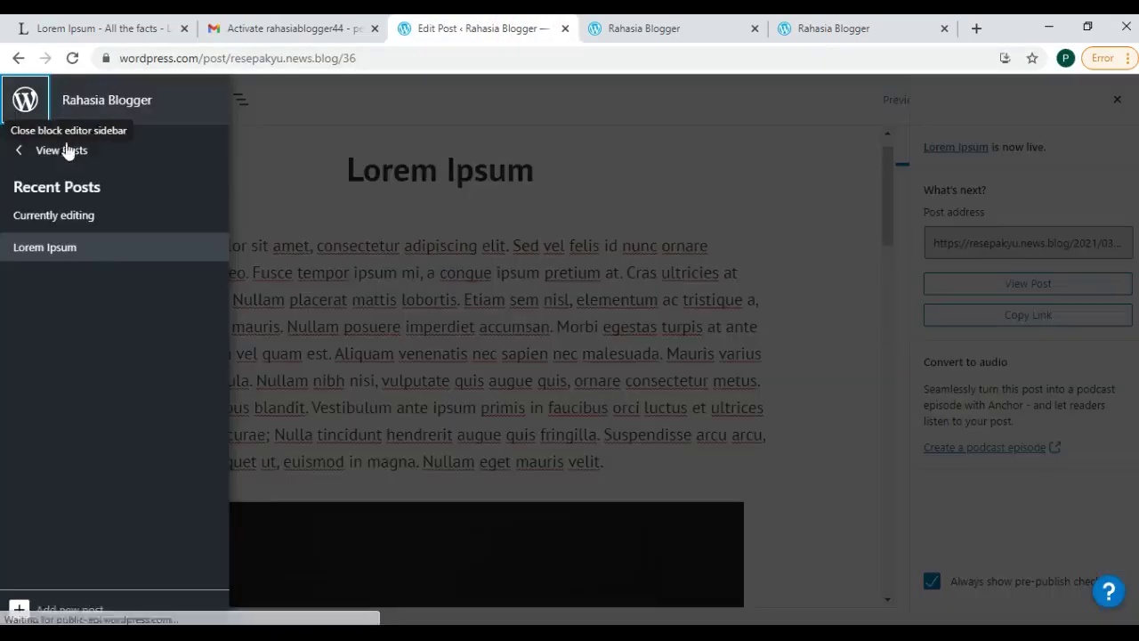
{"action": "left_click", "coordinate": [71, 156]}
Step: Open the site's WP Admin dashboard in a new tab and look over its widgets and navigation options
{"action": "scroll", "coordinate": [111, 306], "scroll_direction": "down", "scroll_amount": 3}
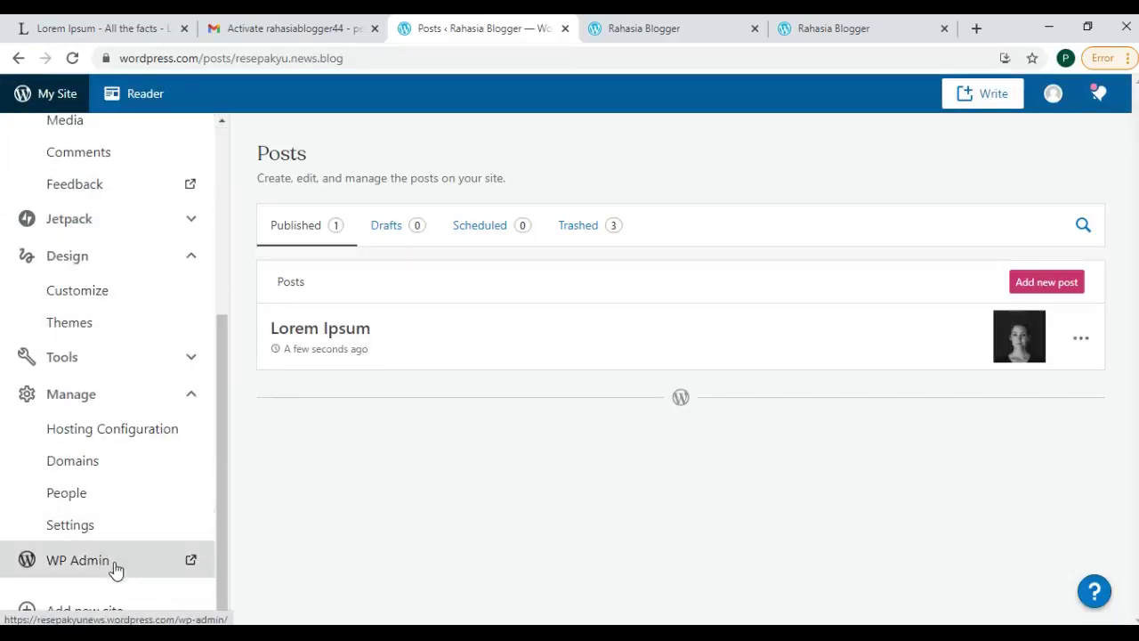
{"action": "right_click", "coordinate": [93, 560]}
{"action": "left_click", "coordinate": [192, 429]}
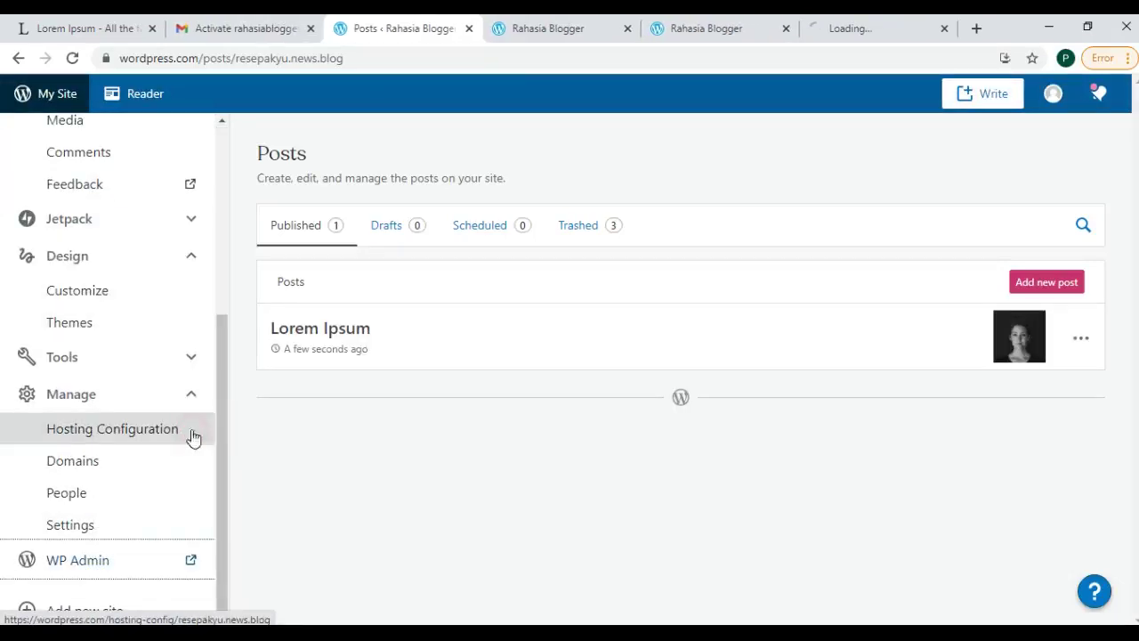
{"action": "left_click", "coordinate": [844, 23]}
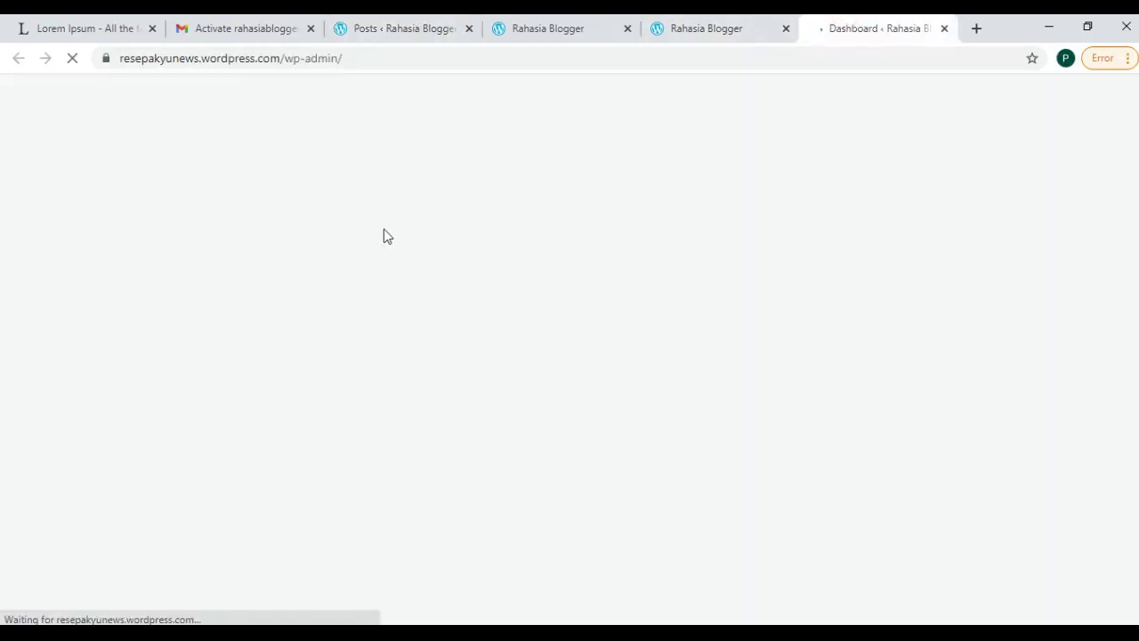
{"action": "scroll", "coordinate": [82, 285], "scroll_direction": "down", "scroll_amount": 5}
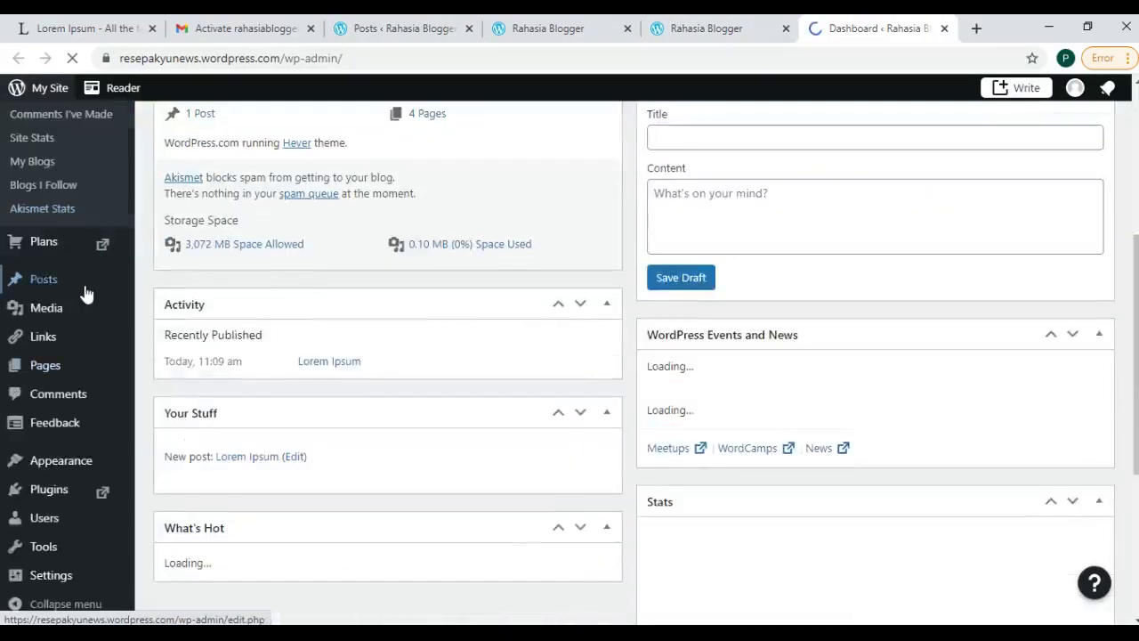
{"action": "scroll", "coordinate": [87, 294], "scroll_direction": "down", "scroll_amount": 4}
Step: Close the WP Admin dashboard and look over the site's writing settings, including composing, content types and tags
{"action": "key", "text": "ctrl+w"}
{"action": "left_click", "coordinate": [503, 27]}
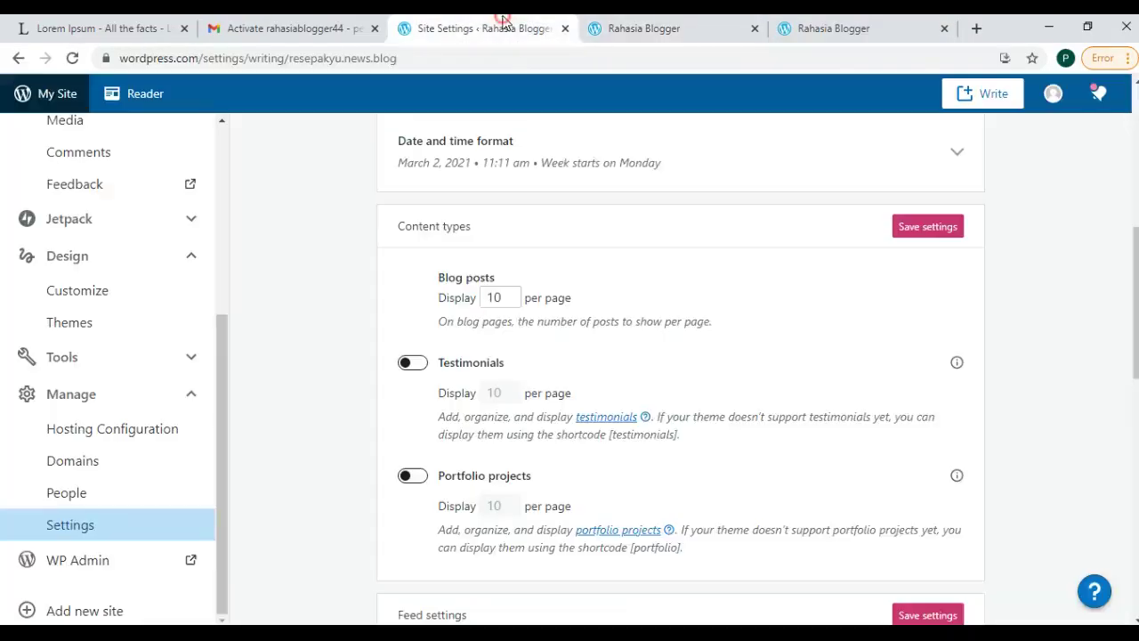
{"action": "scroll", "coordinate": [285, 446], "scroll_direction": "up", "scroll_amount": 4}
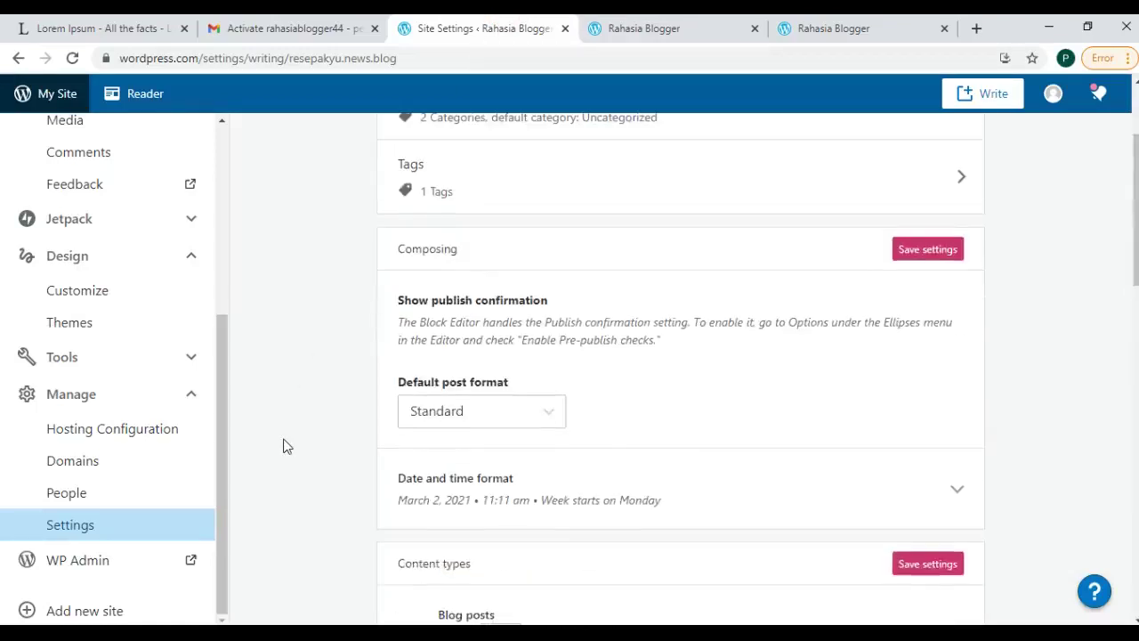
Step: Finish reviewing the site's writing settings, and look over its discussion and performance settings
{"action": "scroll", "coordinate": [285, 446], "scroll_direction": "down", "scroll_amount": 3}
{"action": "scroll", "coordinate": [282, 448], "scroll_direction": "up", "scroll_amount": 5}
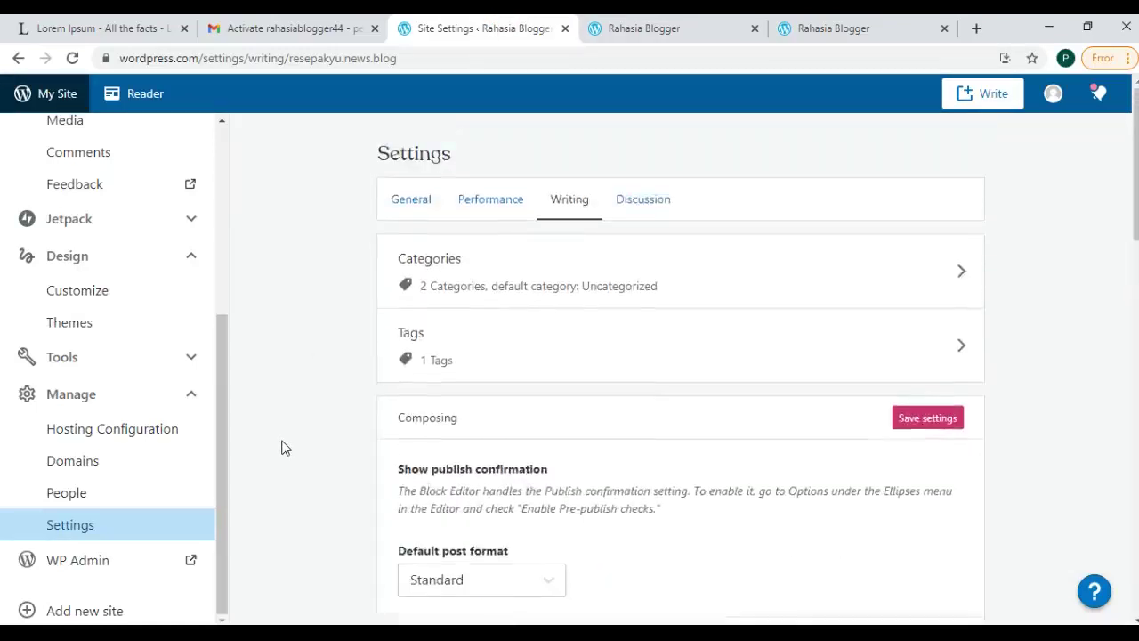
{"action": "left_click", "coordinate": [674, 209]}
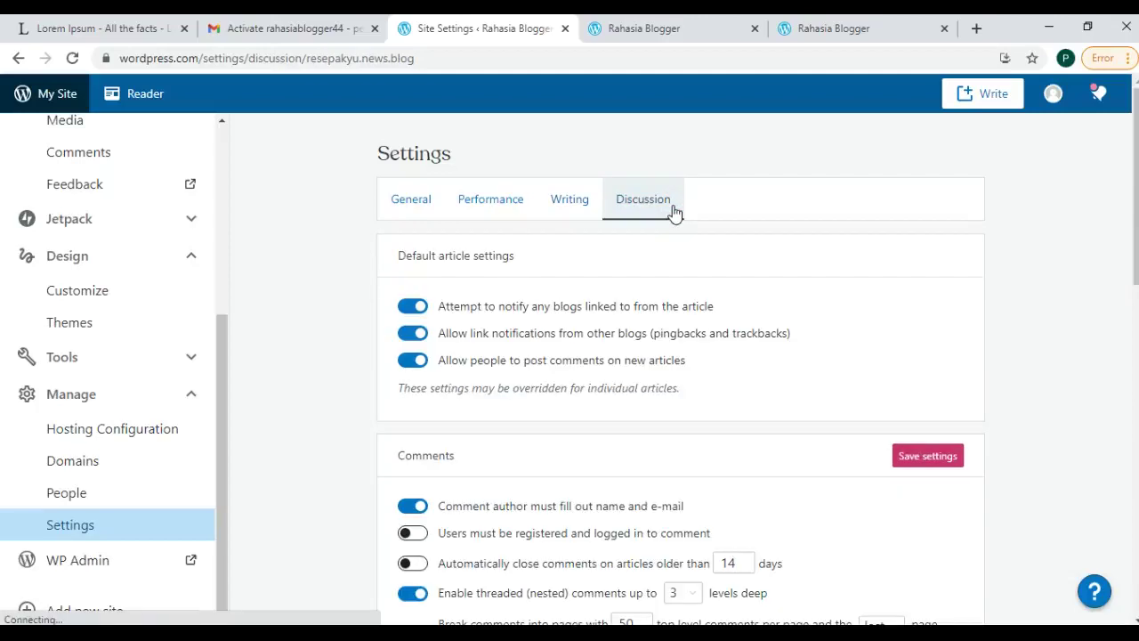
{"action": "left_click", "coordinate": [505, 213]}
Step: Switch to Google Search Console in a new browser tab and start its setup to reach the property type selection
{"action": "left_click", "coordinate": [656, 25]}
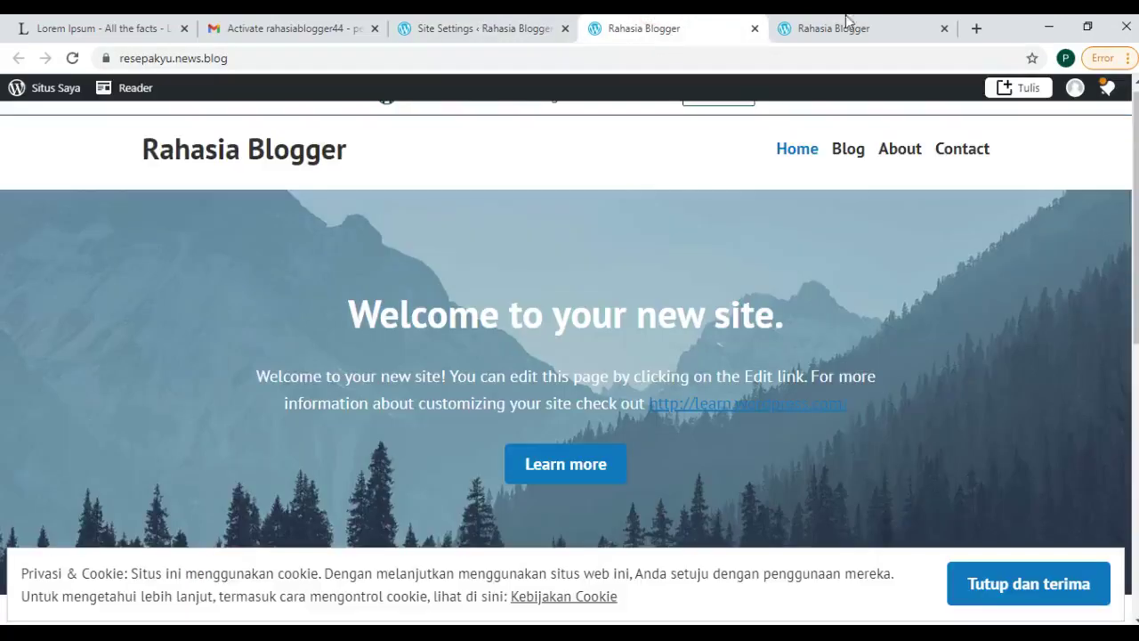
{"action": "left_click", "coordinate": [917, 21]}
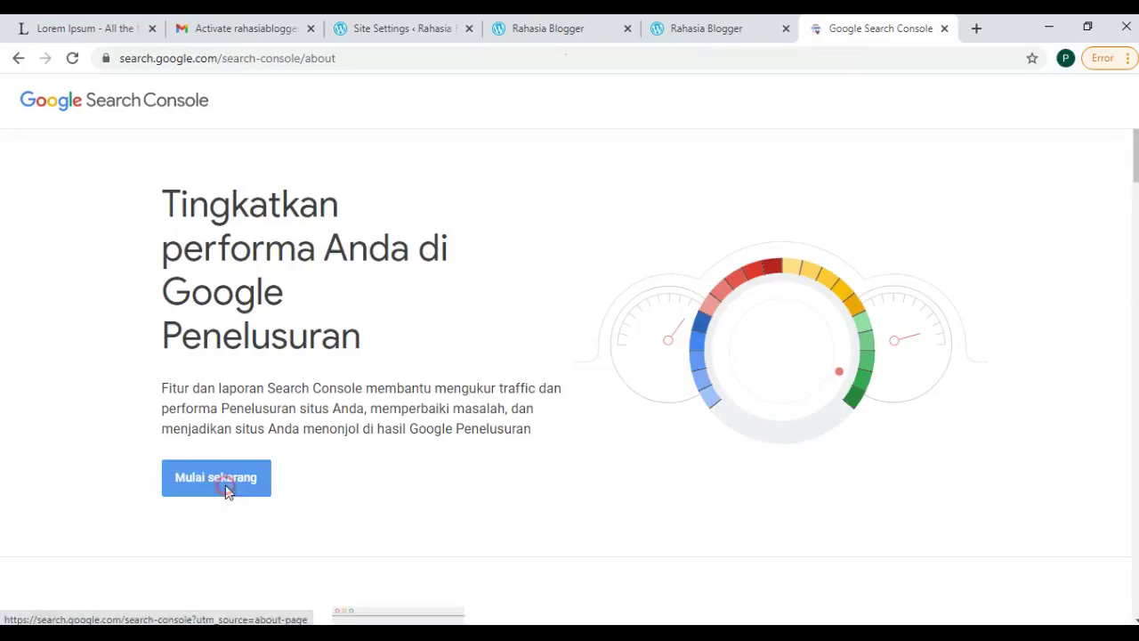
{"action": "left_click", "coordinate": [228, 488]}
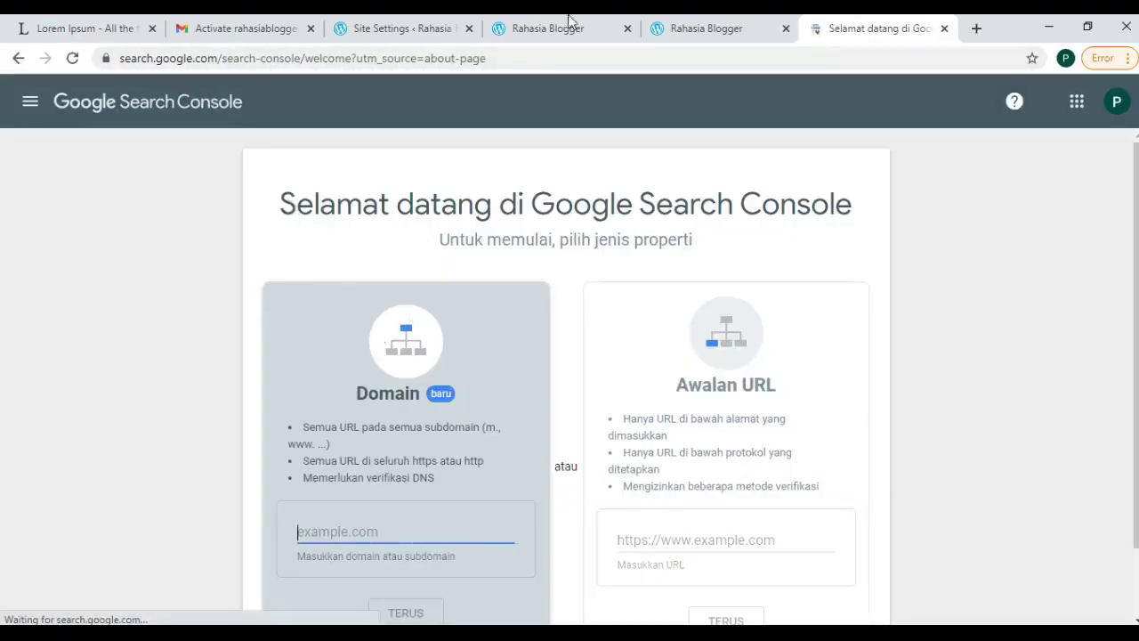
{"action": "left_click", "coordinate": [569, 20]}
{"action": "left_click", "coordinate": [227, 60]}
{"action": "right_click", "coordinate": [227, 69]}
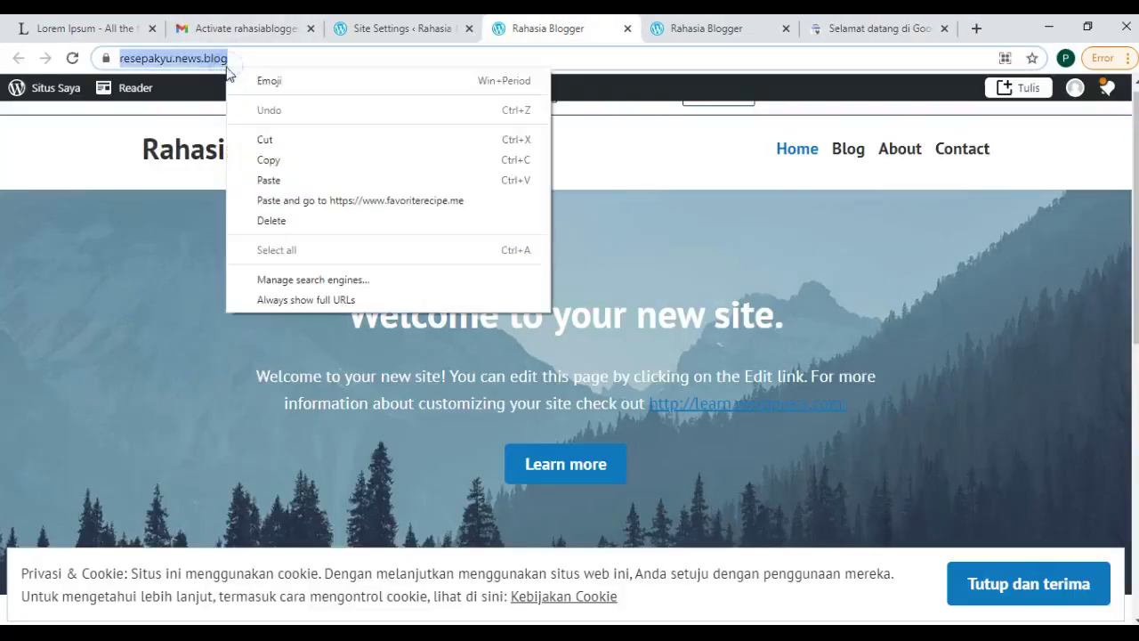
{"action": "left_click", "coordinate": [271, 160]}
{"action": "left_click", "coordinate": [890, 28]}
{"action": "left_click", "coordinate": [686, 543]}
{"action": "right_click", "coordinate": [687, 541]}
{"action": "left_click", "coordinate": [738, 409]}
{"action": "scroll", "coordinate": [768, 424], "scroll_direction": "down", "scroll_amount": 1}
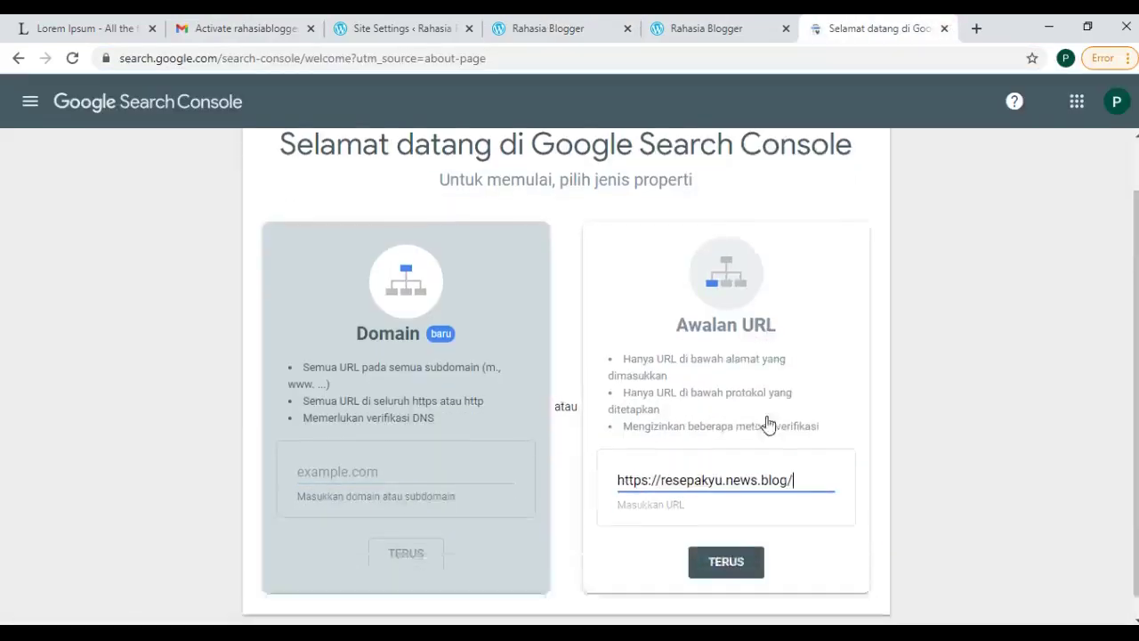
{"action": "left_click", "coordinate": [744, 539]}
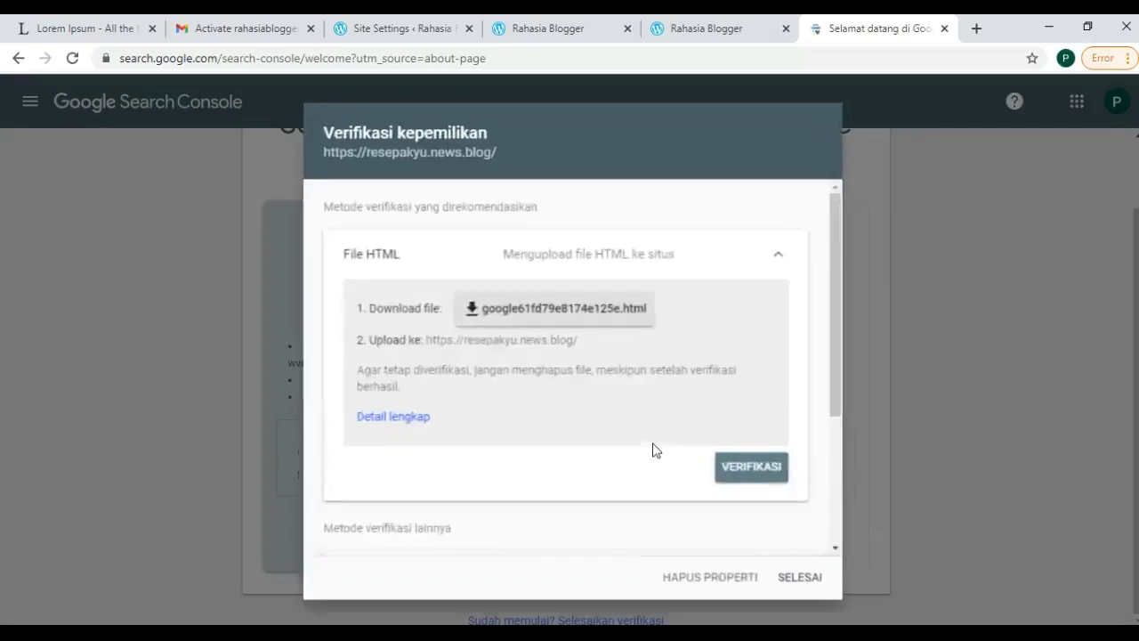
Step: Choose the HTML tag method for verifying ownership and copy its meta tag
{"action": "scroll", "coordinate": [654, 449], "scroll_direction": "down", "scroll_amount": 3}
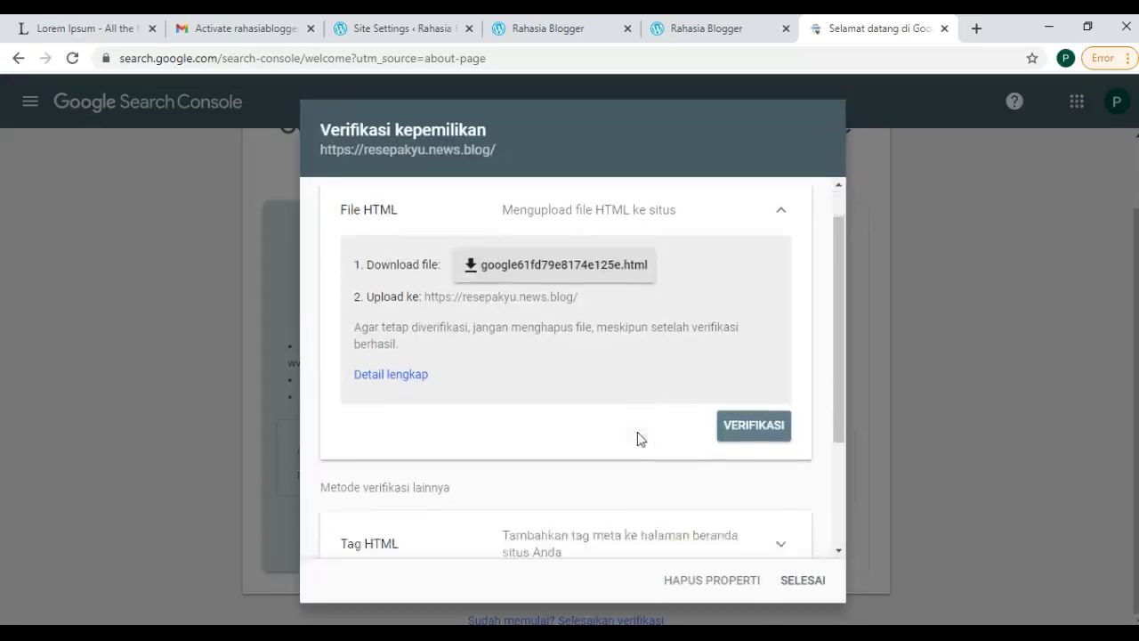
{"action": "left_click", "coordinate": [593, 379]}
{"action": "scroll", "coordinate": [622, 387], "scroll_direction": "down", "scroll_amount": 1}
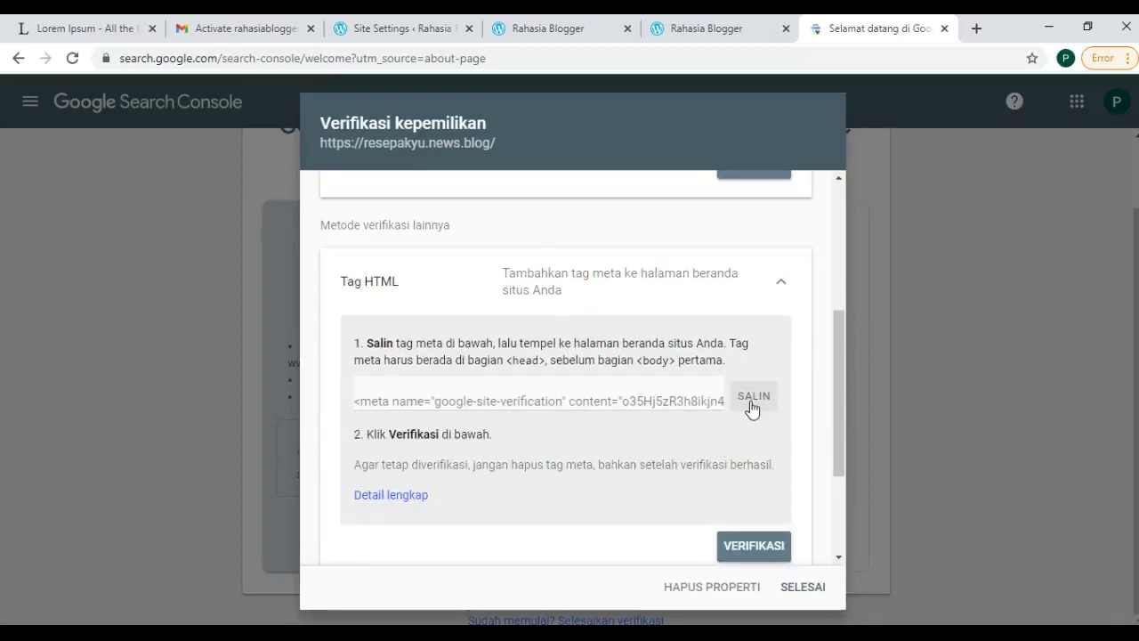
{"action": "left_click", "coordinate": [752, 406]}
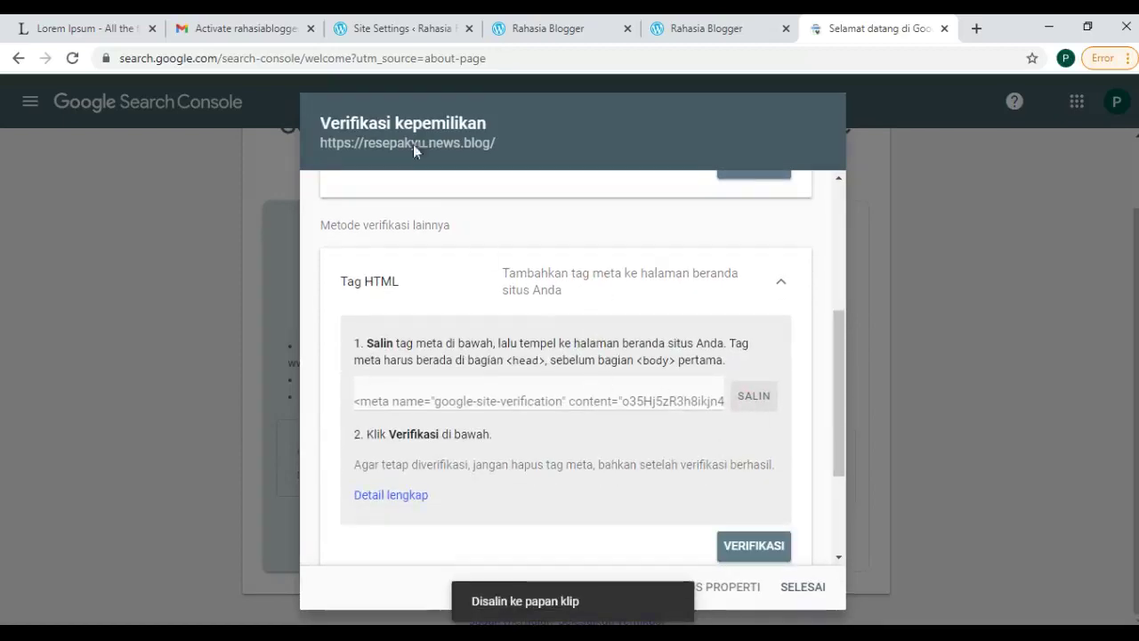
Step: In the WordPress.com marketing traffic settings, paste the copied meta tag into the Google site verification field and save the settings
{"action": "left_click", "coordinate": [392, 29]}
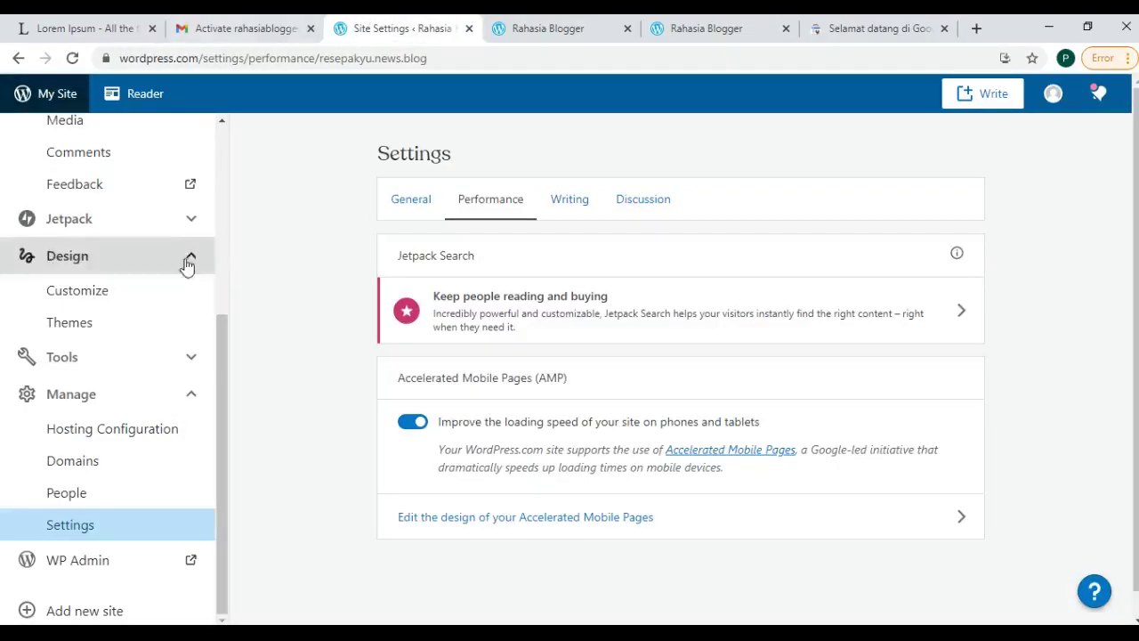
{"action": "left_click", "coordinate": [161, 366]}
{"action": "left_click", "coordinate": [131, 483]}
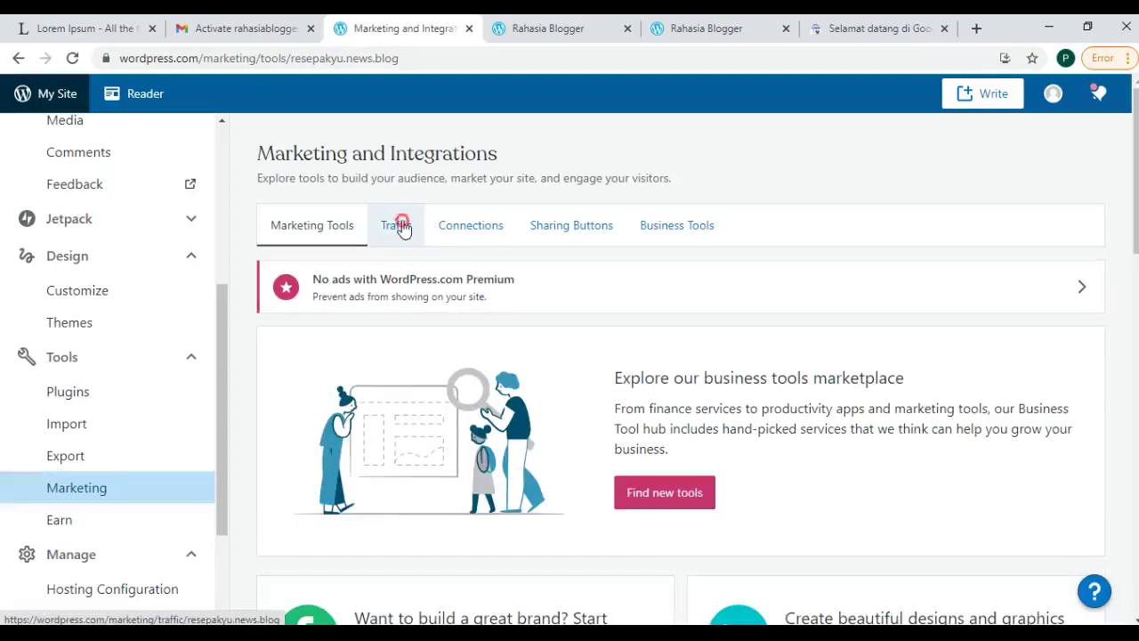
{"action": "left_click", "coordinate": [397, 225]}
{"action": "scroll", "coordinate": [501, 315], "scroll_direction": "down", "scroll_amount": 10}
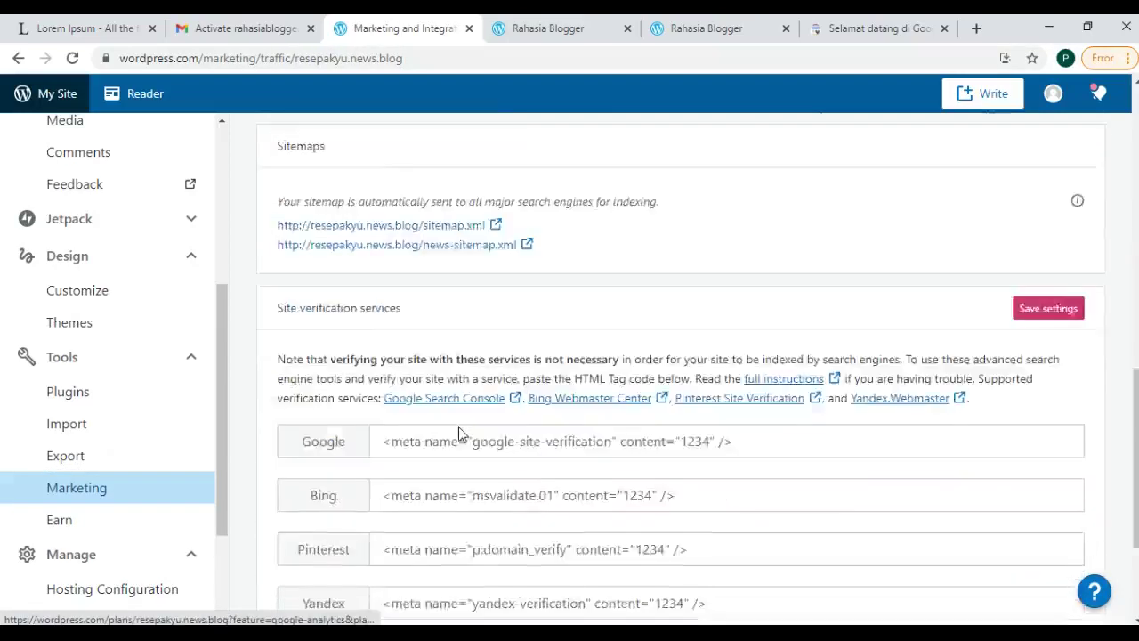
{"action": "right_click", "coordinate": [421, 235]}
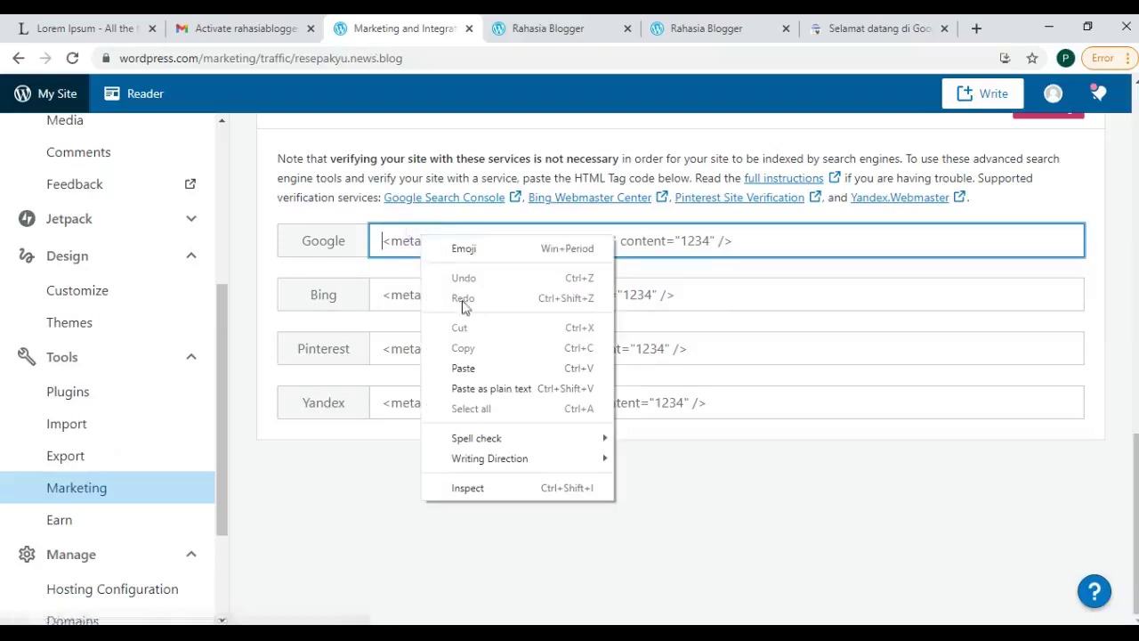
{"action": "left_click", "coordinate": [468, 365]}
{"action": "scroll", "coordinate": [960, 225], "scroll_direction": "up", "scroll_amount": 1}
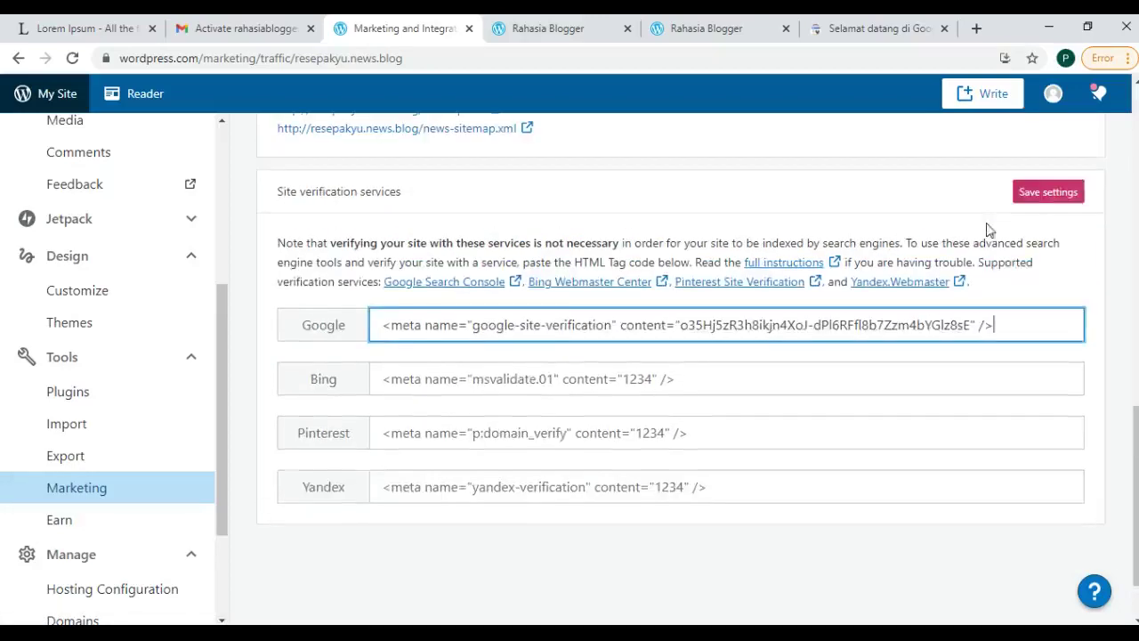
{"action": "left_click", "coordinate": [1037, 200]}
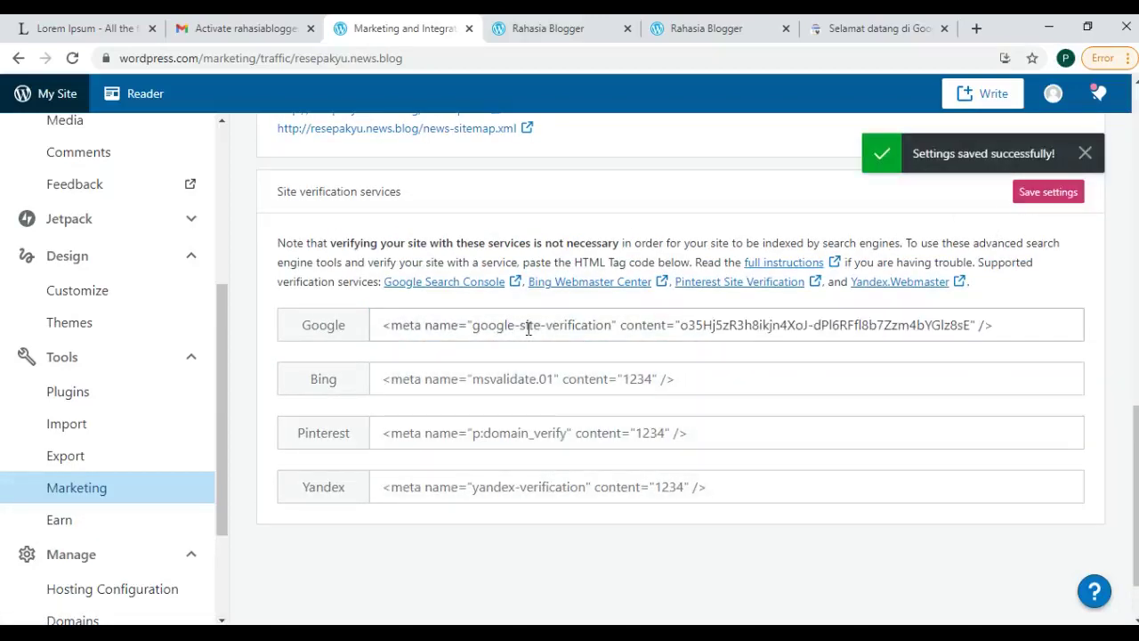
Step: Return to Search Console, verify ownership of the blog with the HTML tag, and open the property's overview
{"action": "scroll", "coordinate": [476, 365], "scroll_direction": "up", "scroll_amount": 3}
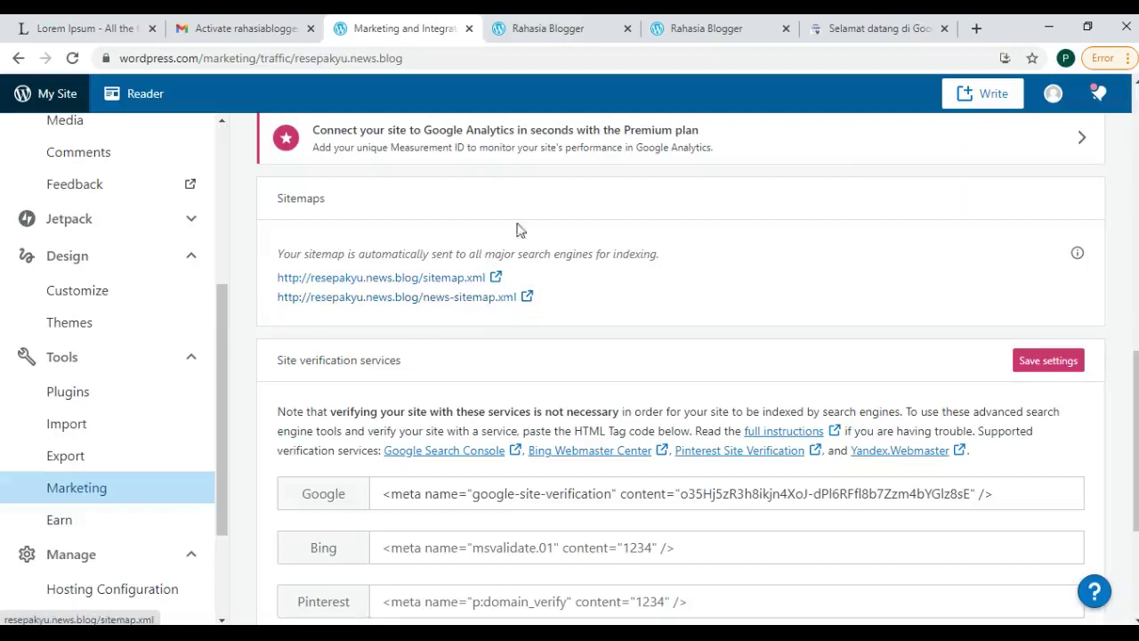
{"action": "left_click", "coordinate": [821, 25]}
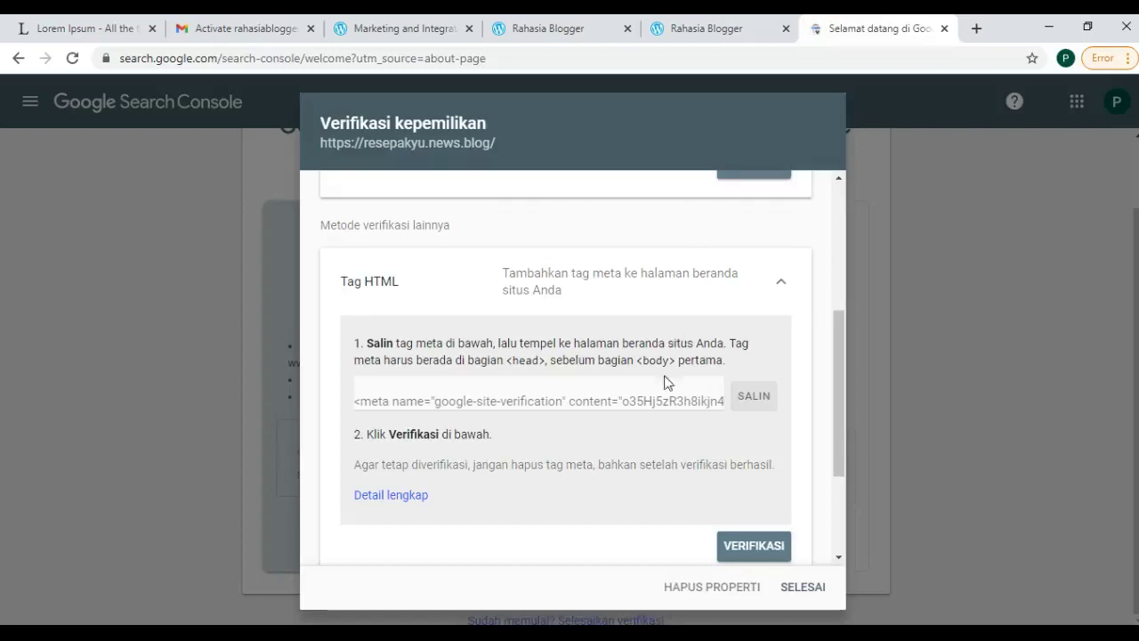
{"action": "scroll", "coordinate": [679, 380], "scroll_direction": "down", "scroll_amount": 1}
{"action": "left_click", "coordinate": [749, 463]}
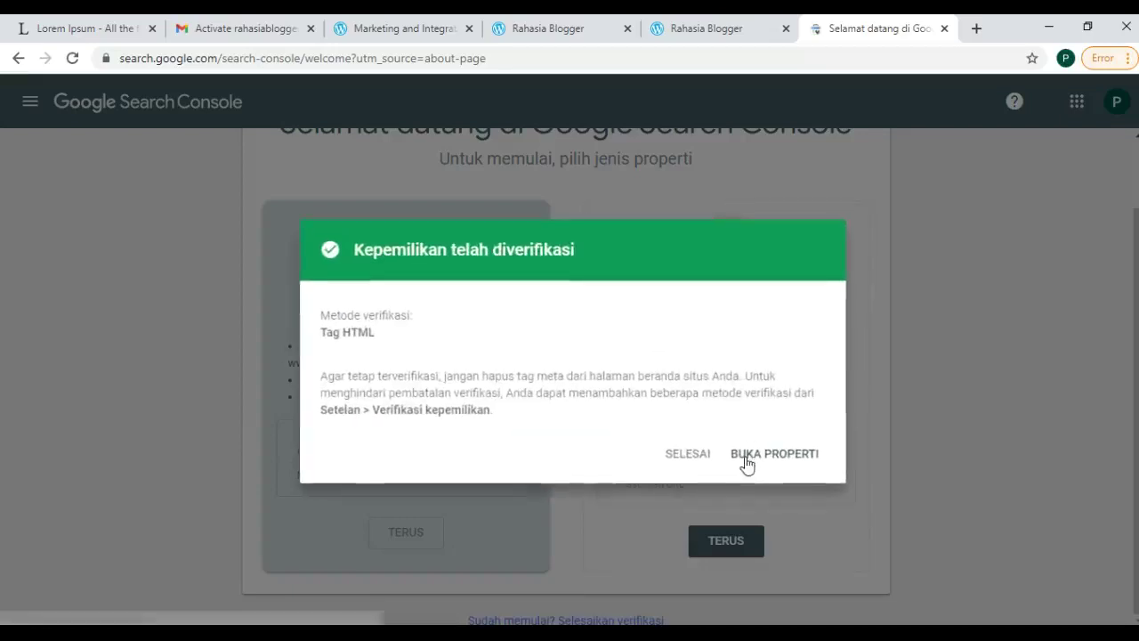
{"action": "left_click", "coordinate": [746, 460]}
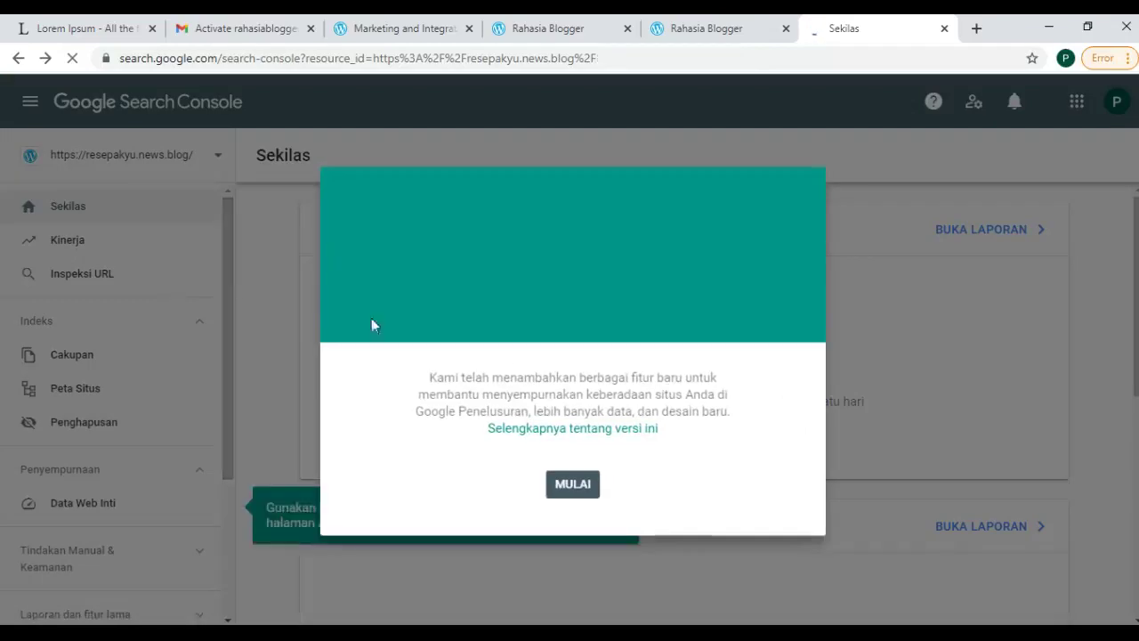
{"action": "left_click", "coordinate": [575, 485]}
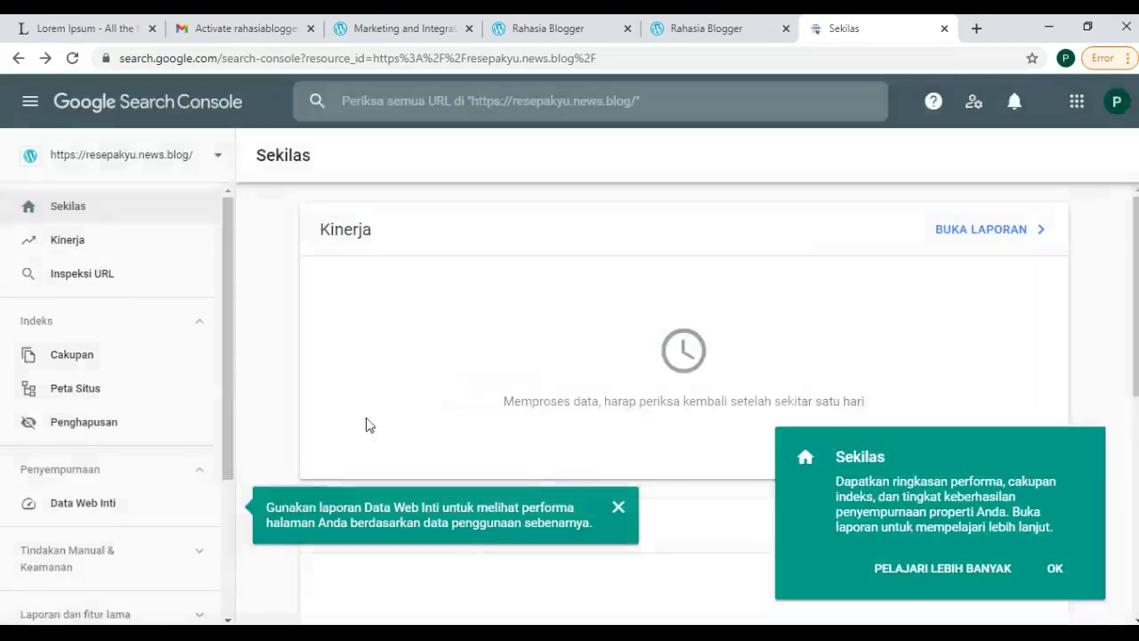
Step: Submit the blog's sitemap.xml as a new sitemap in Search Console, using the address from the WordPress.com traffic settings without its domain part
{"action": "left_click", "coordinate": [196, 401]}
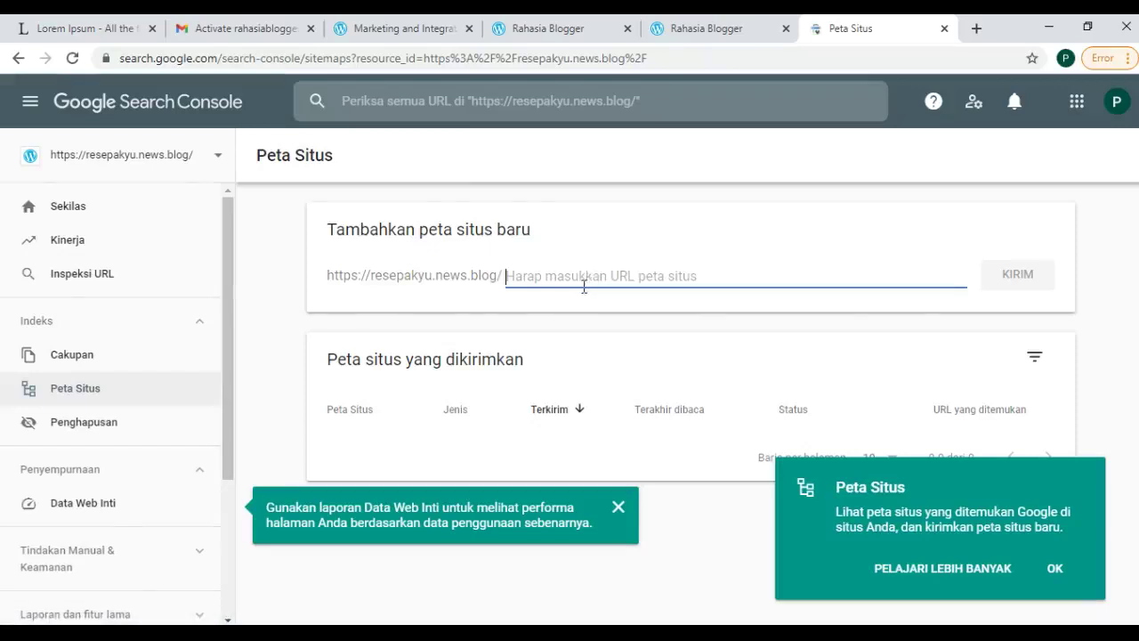
{"action": "key", "text": "ctrl+3"}
{"action": "left_click_drag", "start_coordinate": [268, 193], "coordinate": [498, 193]}
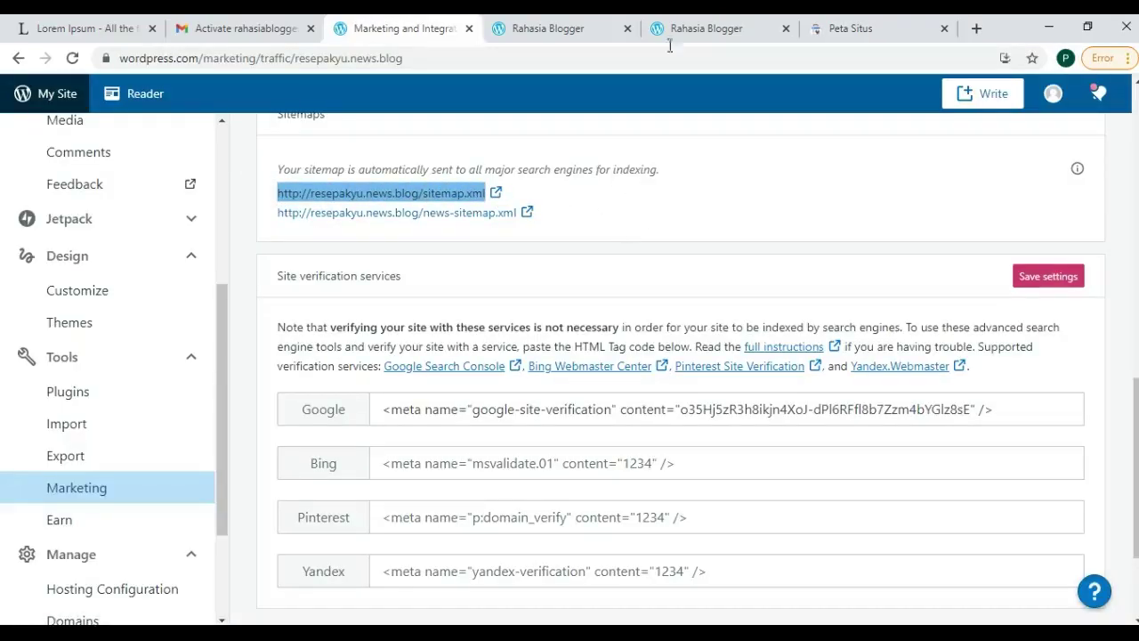
{"action": "left_click", "coordinate": [850, 29]}
{"action": "key", "text": "ctrl+v"}
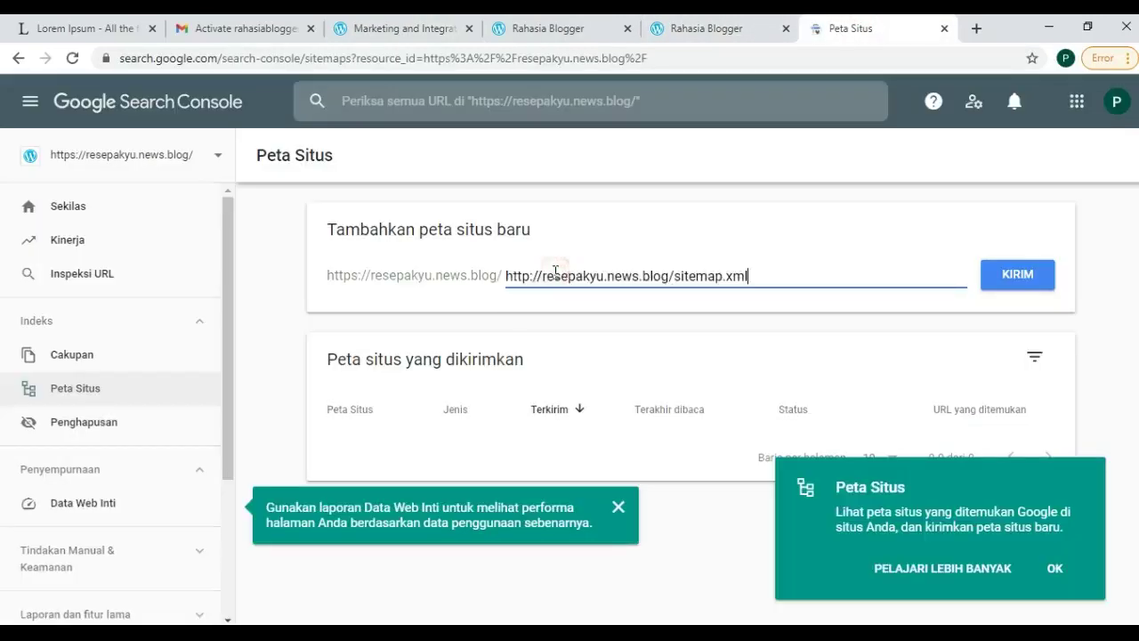
{"action": "left_click_drag", "start_coordinate": [675, 276], "coordinate": [506, 276]}
{"action": "key", "text": "BackSpace"}
{"action": "left_click", "coordinate": [1011, 281]}
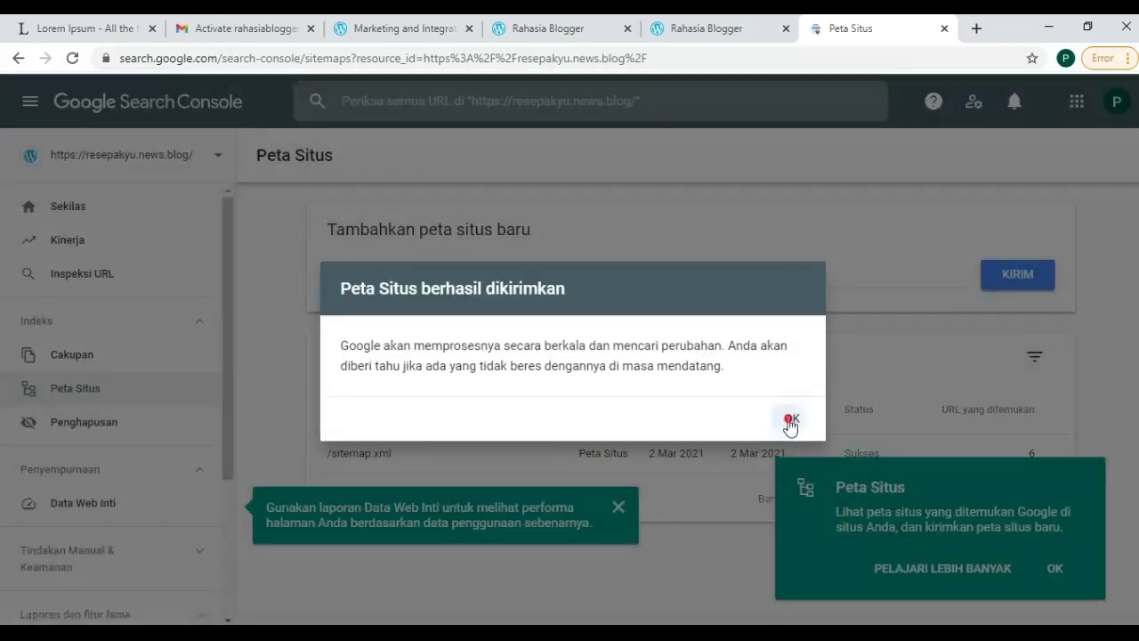
{"action": "left_click", "coordinate": [791, 420]}
Step: Submit news-sitemap.xml as a second sitemap, copying its address from the WordPress.com traffic settings and removing the domain part
{"action": "left_click", "coordinate": [374, 20]}
{"action": "left_click_drag", "start_coordinate": [271, 214], "coordinate": [514, 216]}
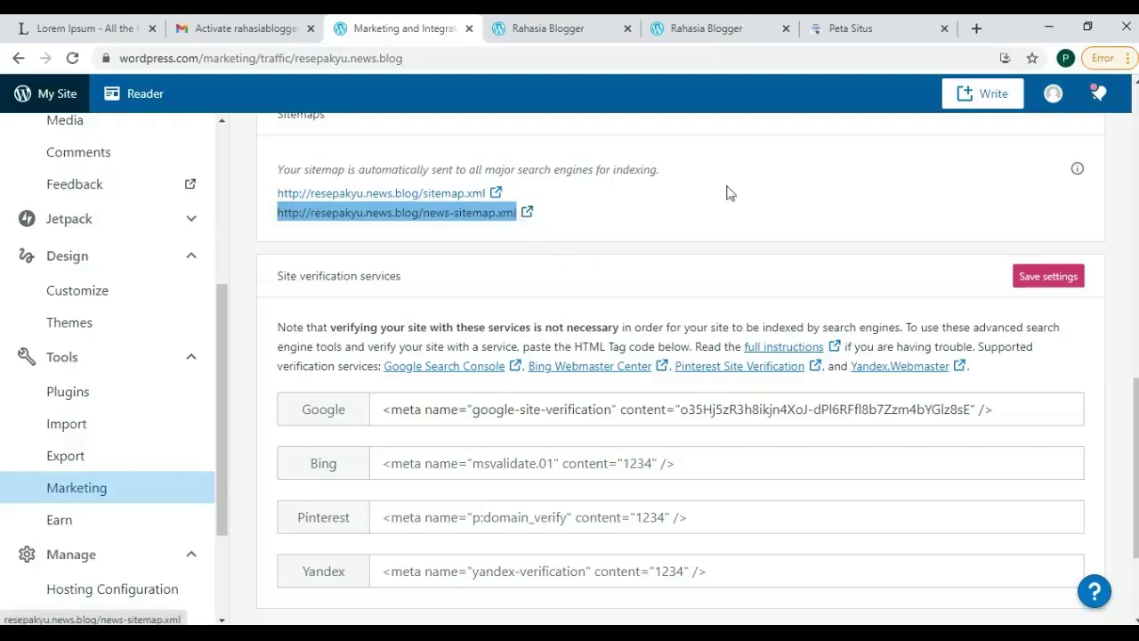
{"action": "left_click", "coordinate": [841, 27]}
{"action": "left_click", "coordinate": [621, 272]}
{"action": "key", "text": "ctrl+v"}
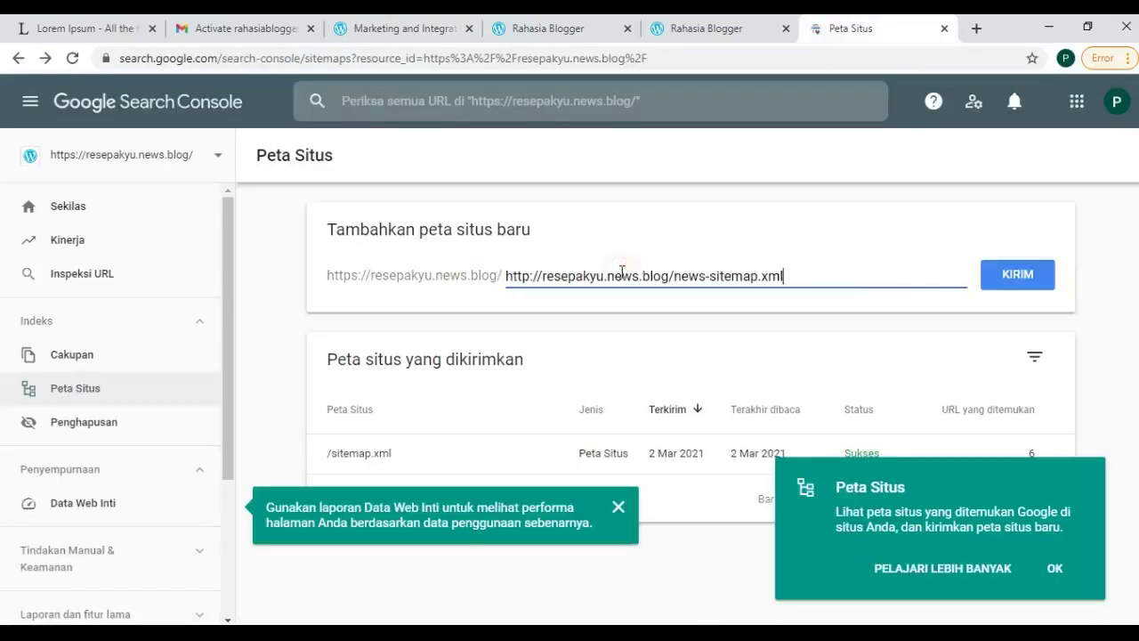
{"action": "left_click_drag", "start_coordinate": [671, 275], "coordinate": [478, 285]}
{"action": "key", "text": "BackSpace"}
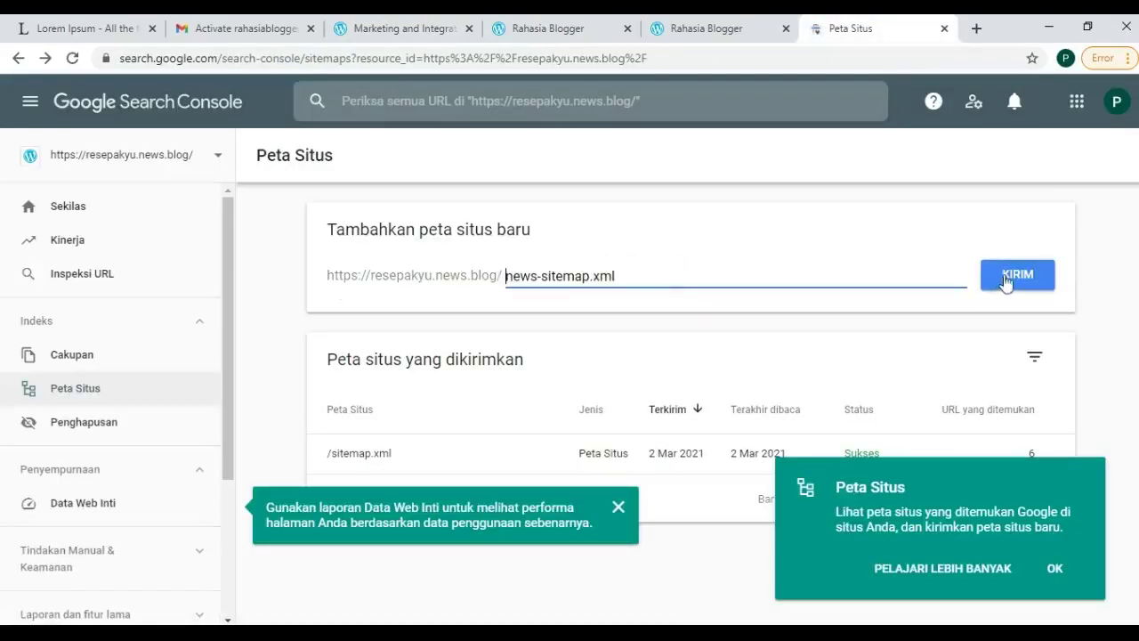
{"action": "left_click", "coordinate": [1025, 285]}
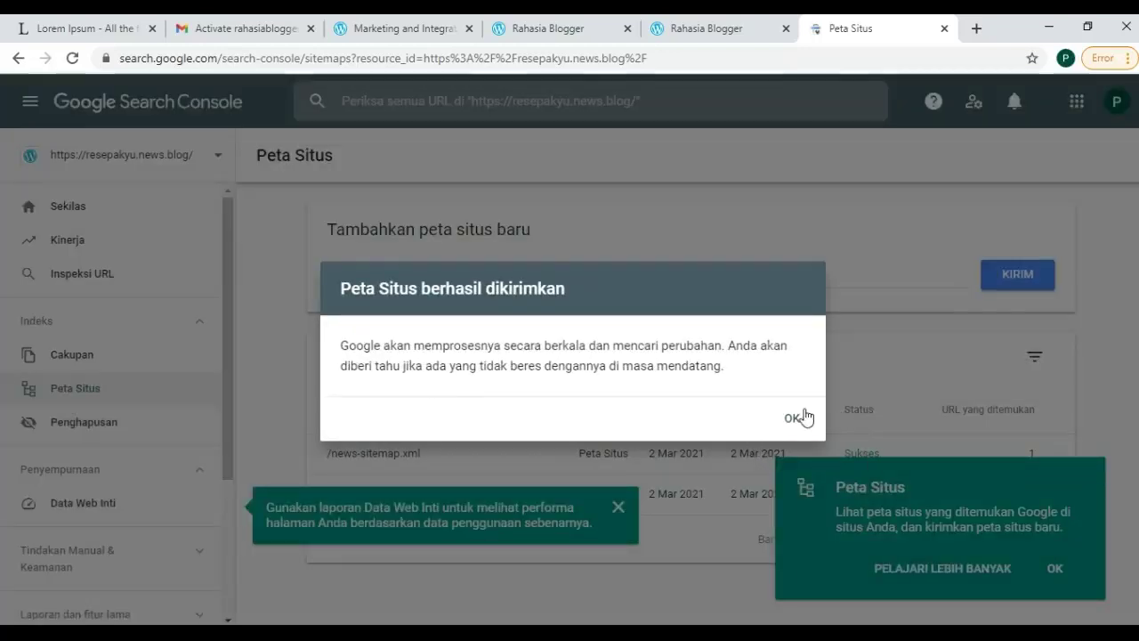
{"action": "left_click", "coordinate": [798, 417]}
Step: Dismiss the Search Console tips and reload the sitemaps page to check the submitted sitemaps
{"action": "left_click", "coordinate": [1055, 569]}
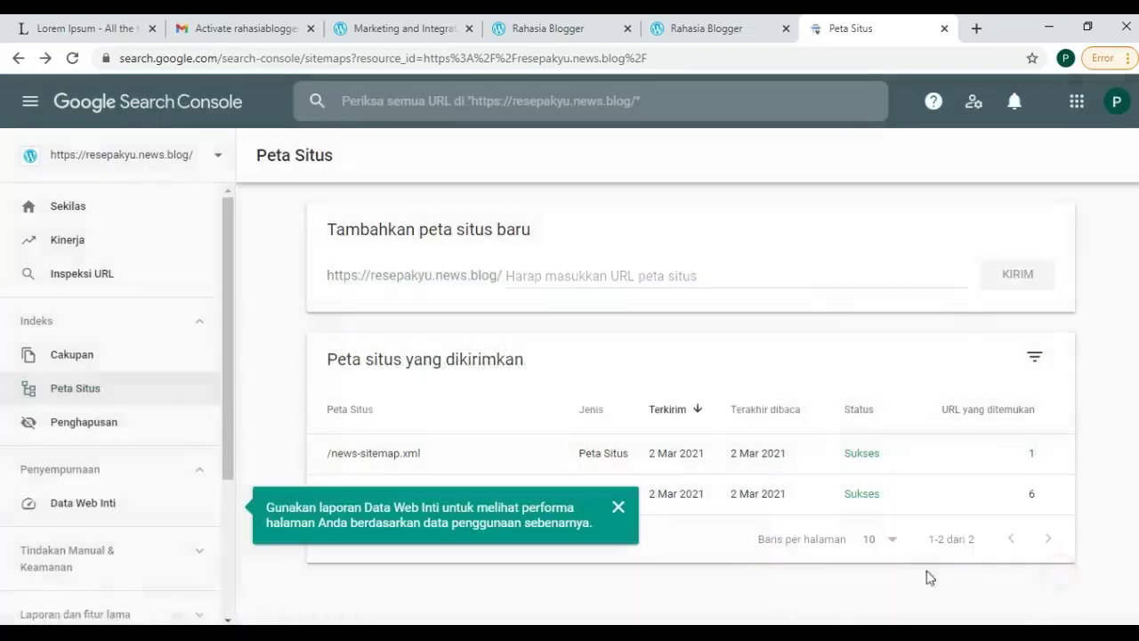
{"action": "left_click", "coordinate": [629, 511]}
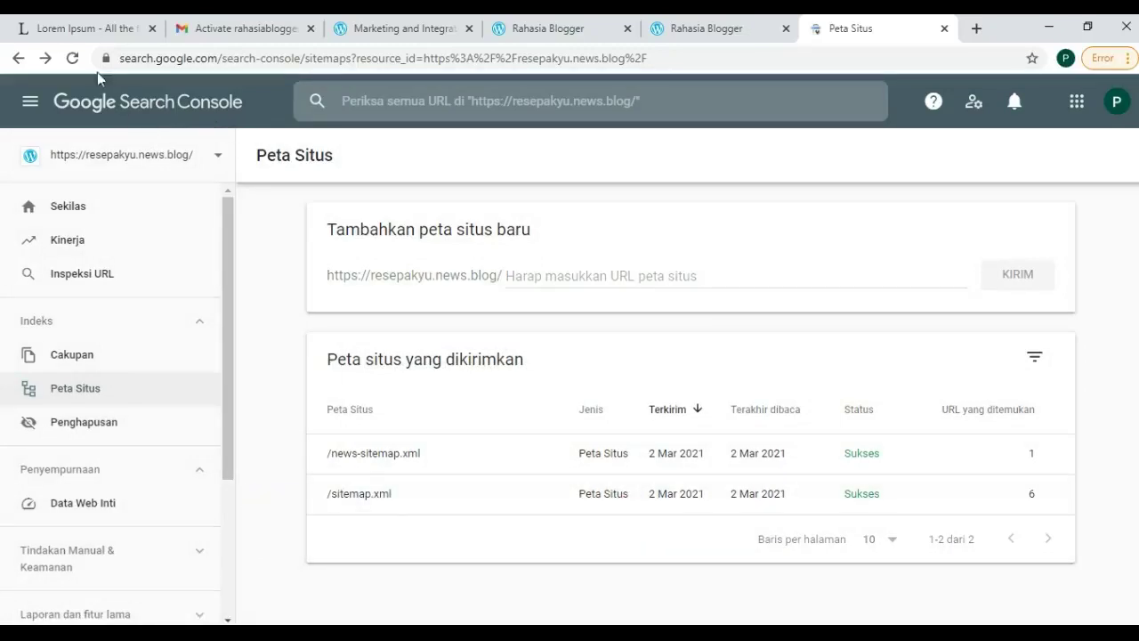
{"action": "left_click", "coordinate": [72, 58]}
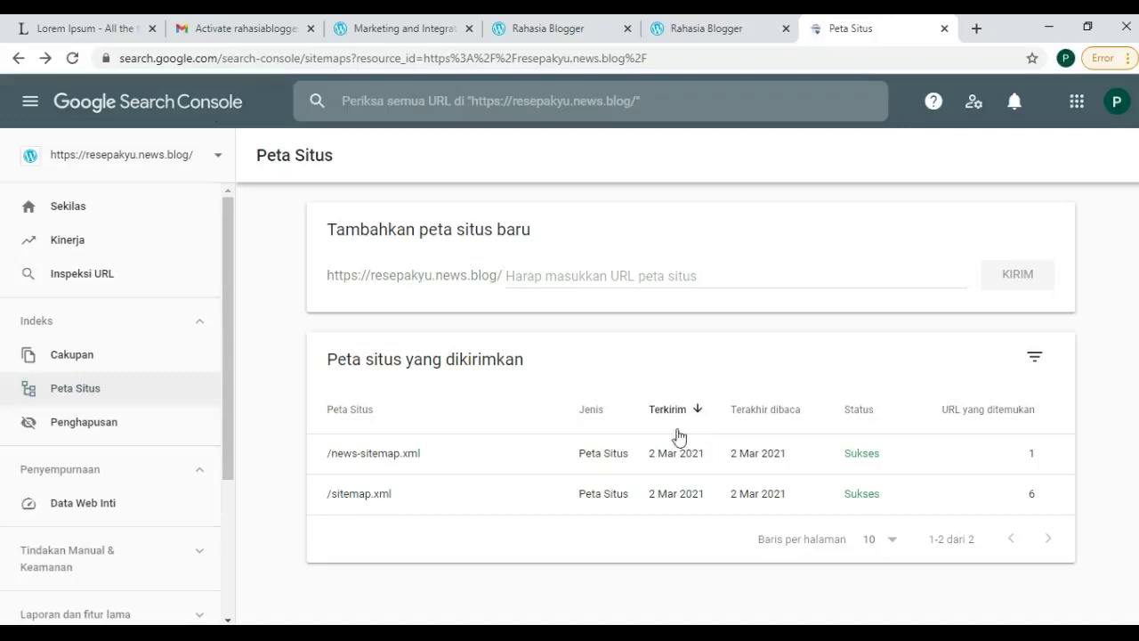
Step: Go back to the blog's home page and copy its address, resepakyu.news.blog
{"action": "left_click", "coordinate": [545, 27]}
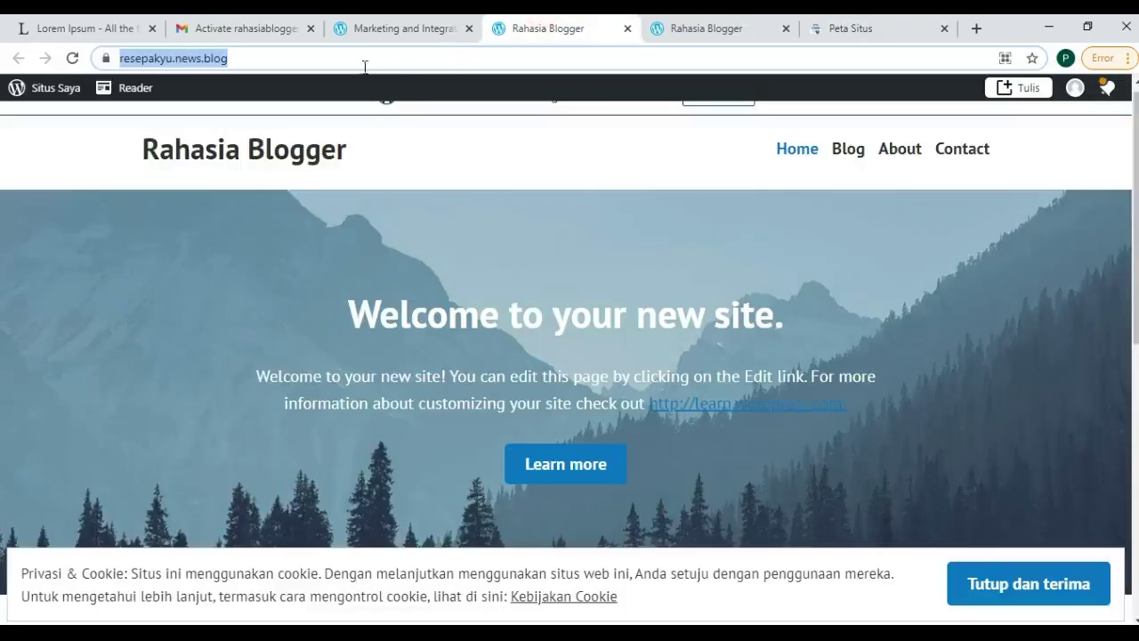
{"action": "right_click", "coordinate": [298, 62]}
{"action": "left_click", "coordinate": [363, 157]}
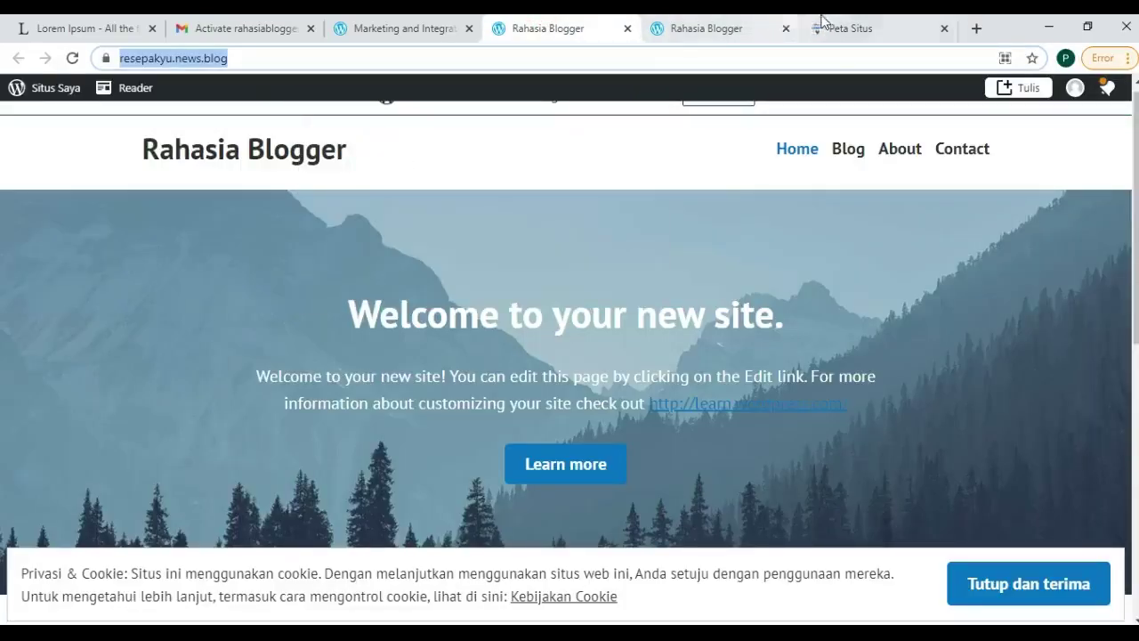
Step: Inspect the copied blog home page address, resepakyu.news.blog, with URL Inspection in Search Console
{"action": "left_click", "coordinate": [823, 25]}
{"action": "right_click", "coordinate": [418, 101]}
{"action": "left_click", "coordinate": [508, 237]}
{"action": "left_click", "coordinate": [317, 113]}
Step: Reload the blog's home page in its other open copy and look through the Lorem Ipsum post
{"action": "left_click", "coordinate": [712, 31]}
{"action": "scroll", "coordinate": [540, 258], "scroll_direction": "up", "scroll_amount": 10}
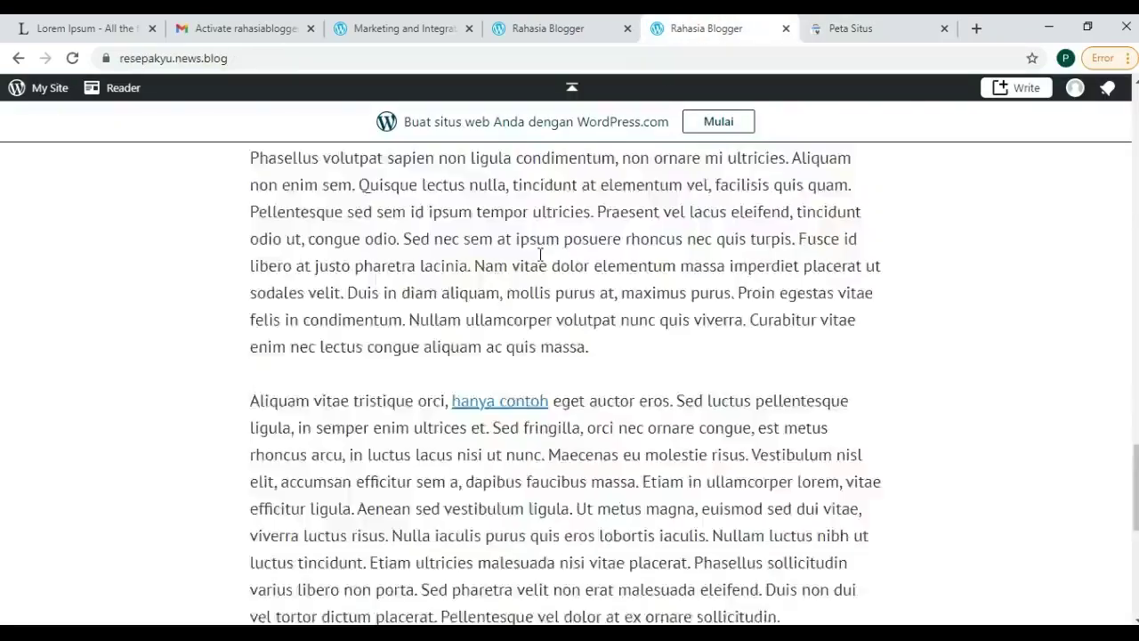
{"action": "scroll", "coordinate": [540, 260], "scroll_direction": "up", "scroll_amount": 8}
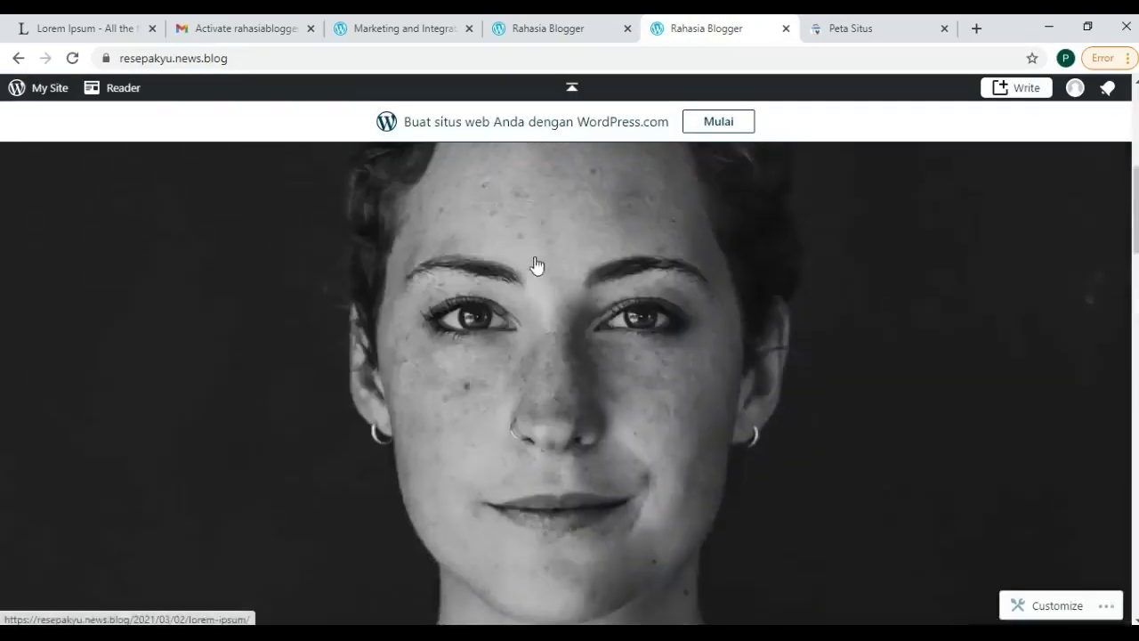
{"action": "left_click", "coordinate": [74, 59]}
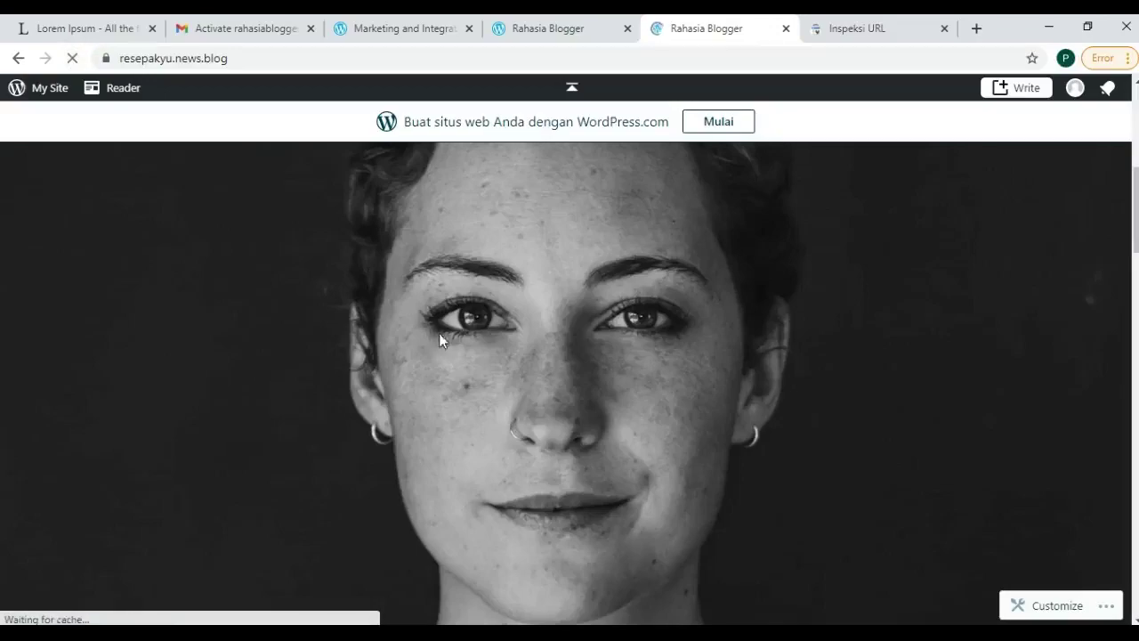
{"action": "scroll", "coordinate": [516, 395], "scroll_direction": "down", "scroll_amount": 5}
{"action": "scroll", "coordinate": [515, 392], "scroll_direction": "up", "scroll_amount": 5}
{"action": "scroll", "coordinate": [529, 427], "scroll_direction": "down", "scroll_amount": 10}
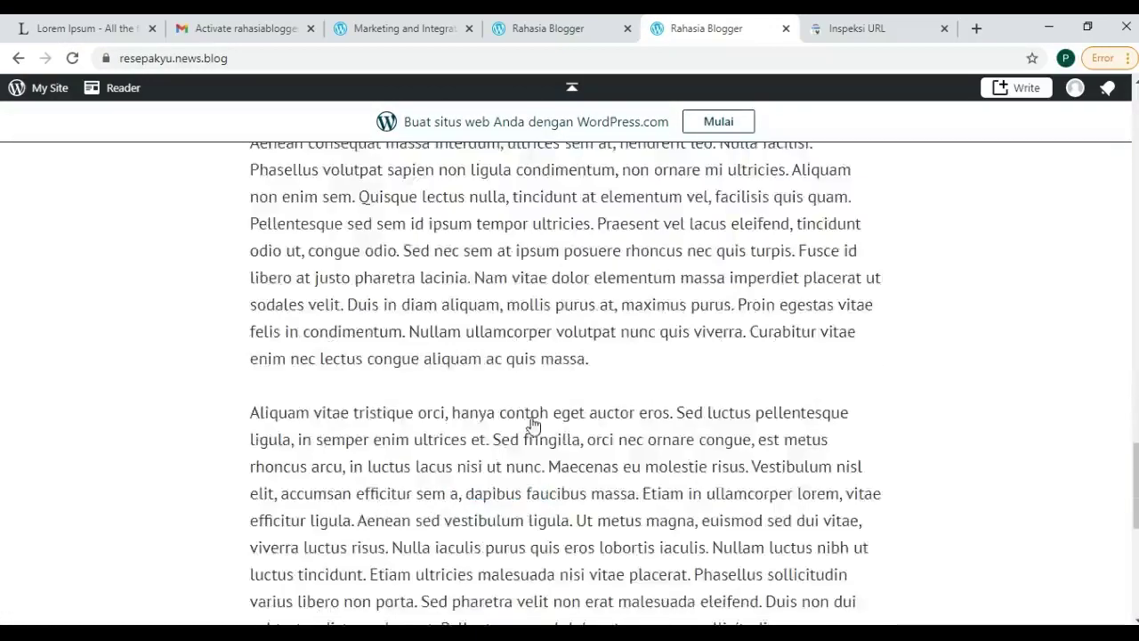
Step: Request indexing of the inspected home page in Search Console, completing the chimney image verification, and dismiss the confirmation and the URL inspection tip
{"action": "left_click", "coordinate": [847, 25]}
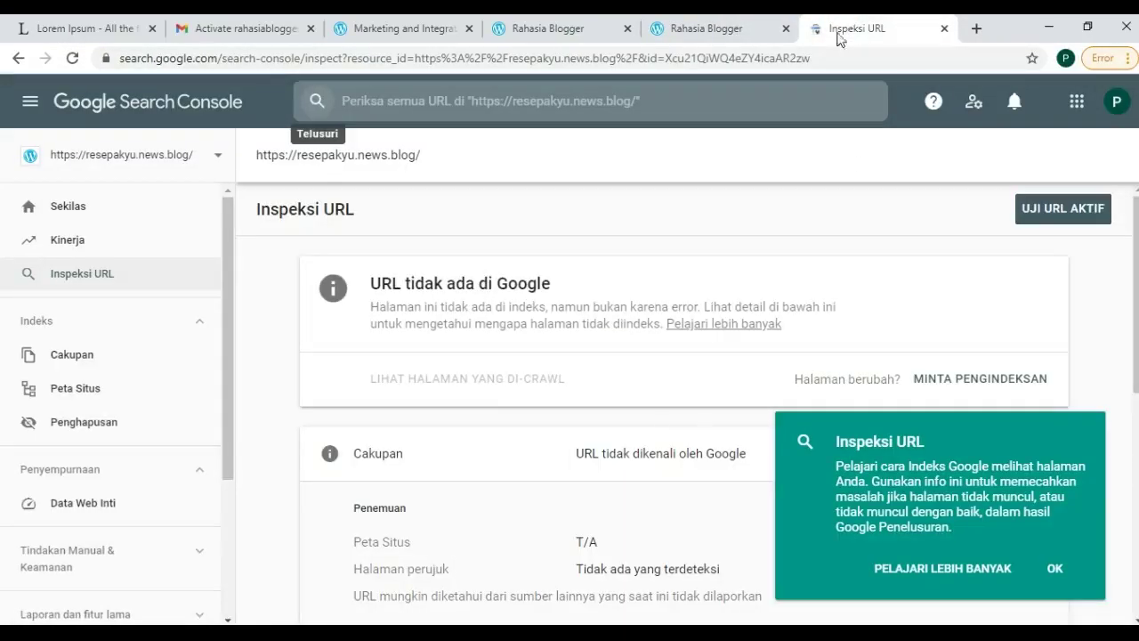
{"action": "left_click", "coordinate": [922, 378]}
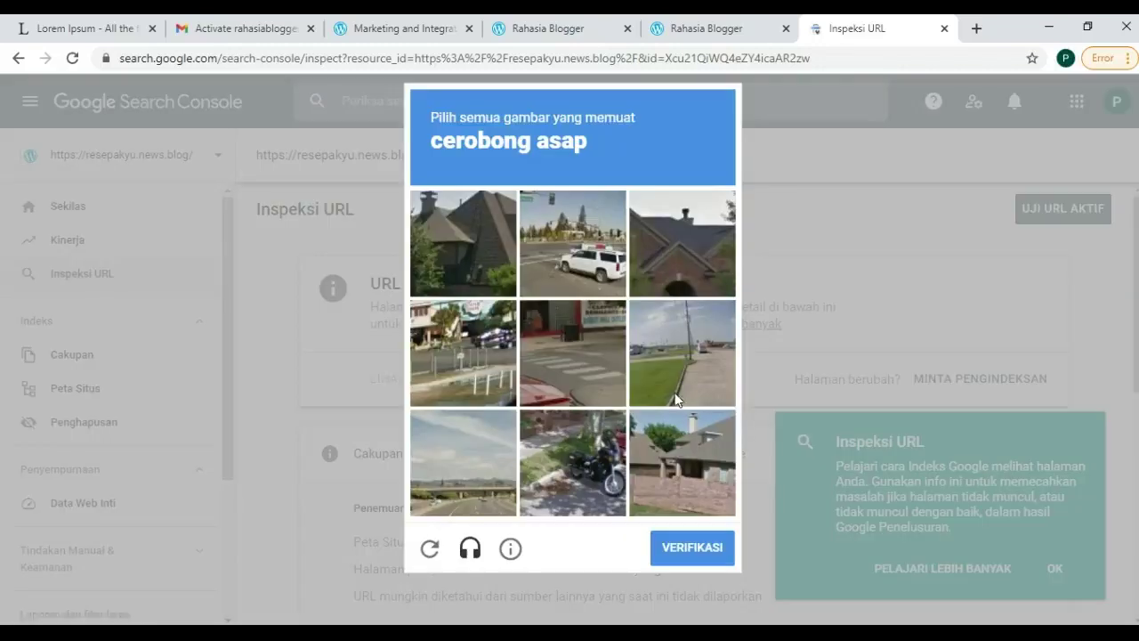
{"action": "left_click", "coordinate": [464, 284]}
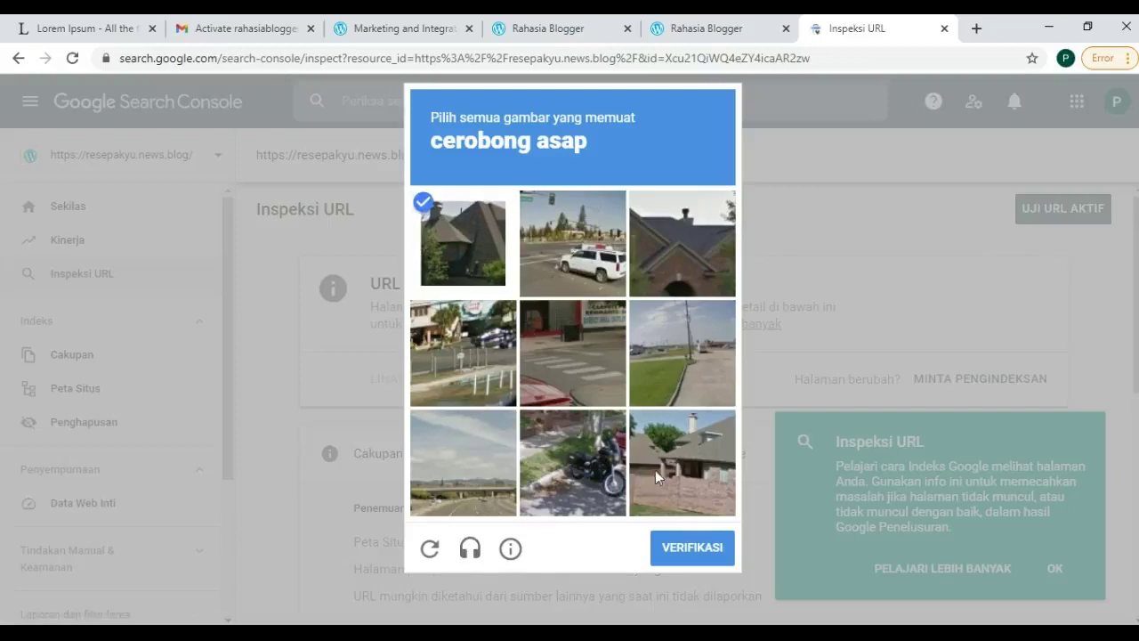
{"action": "left_click", "coordinate": [655, 470]}
{"action": "left_click", "coordinate": [681, 249]}
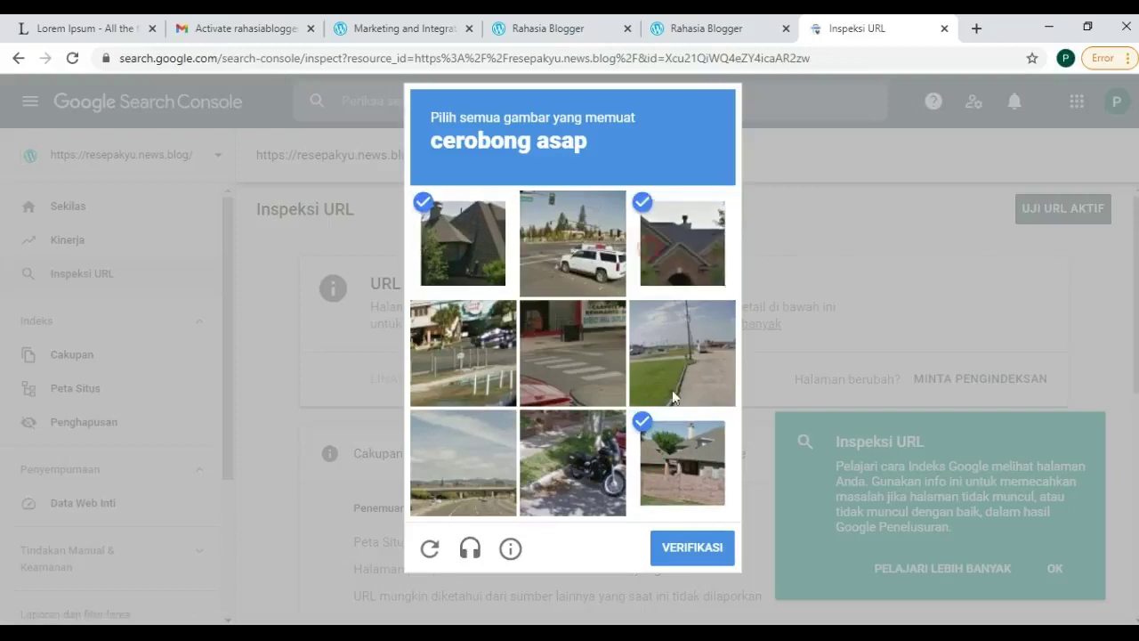
{"action": "left_click", "coordinate": [683, 550]}
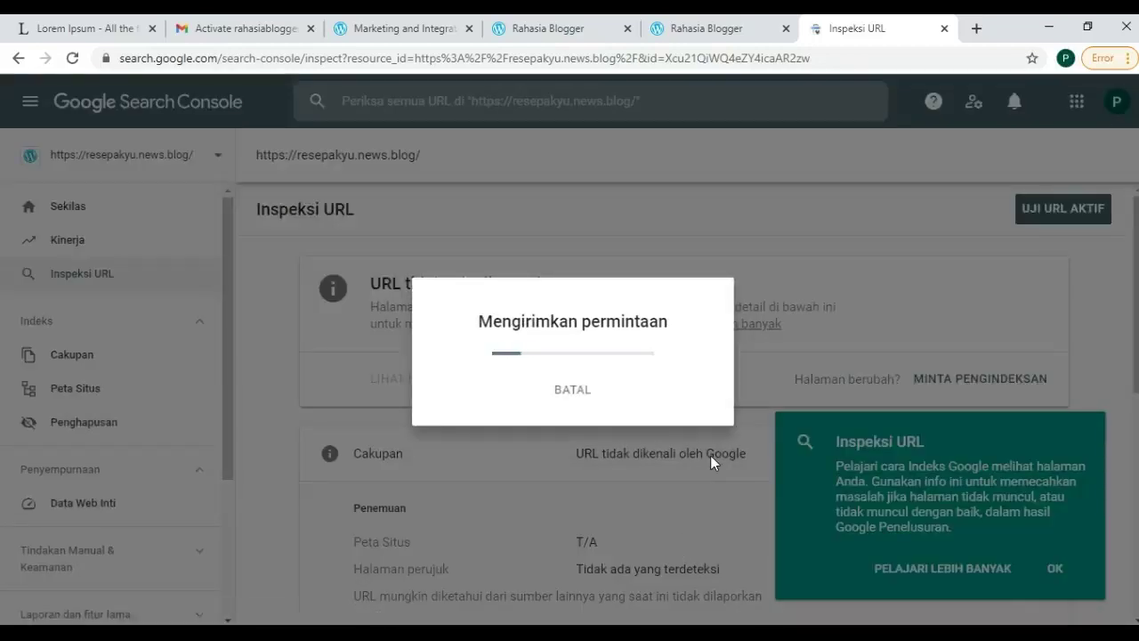
{"action": "left_click", "coordinate": [815, 415]}
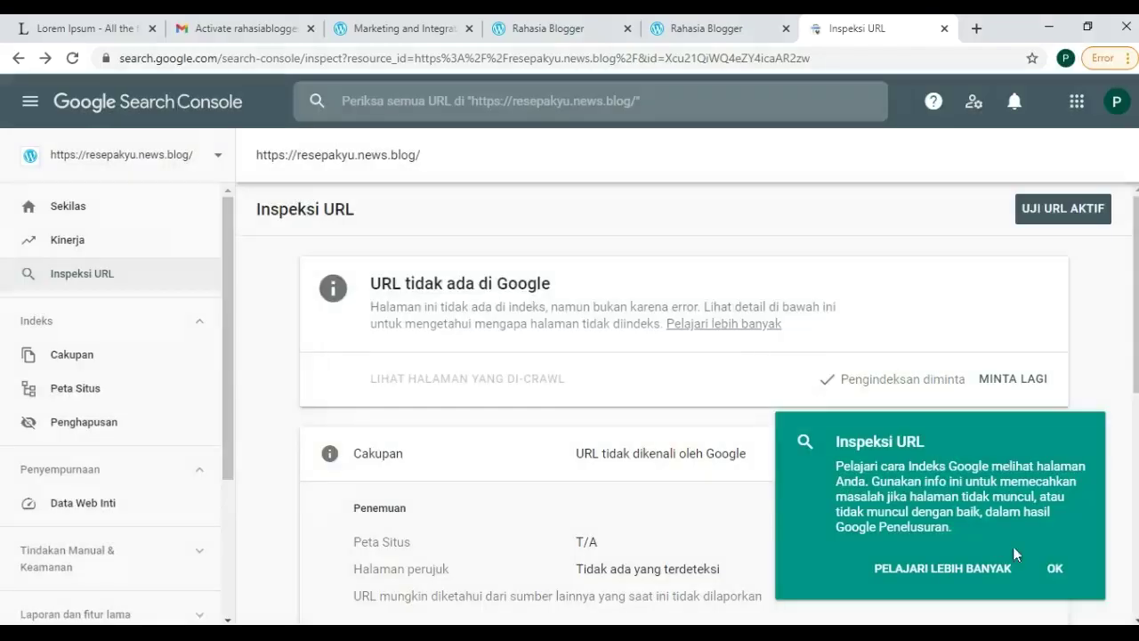
{"action": "left_click", "coordinate": [1053, 572]}
Step: Return to the published blog and view the Lorem Ipsum post from its body text up to the site title
{"action": "left_click", "coordinate": [712, 26]}
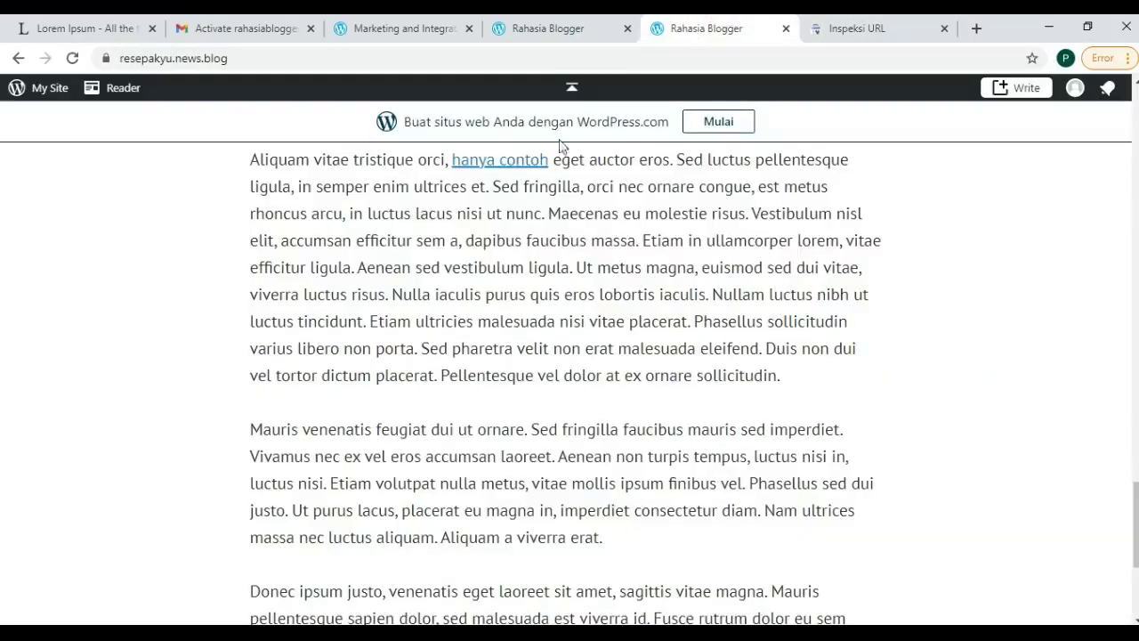
{"action": "scroll", "coordinate": [327, 302], "scroll_direction": "up", "scroll_amount": 5}
{"action": "scroll", "coordinate": [328, 290], "scroll_direction": "up", "scroll_amount": 15}
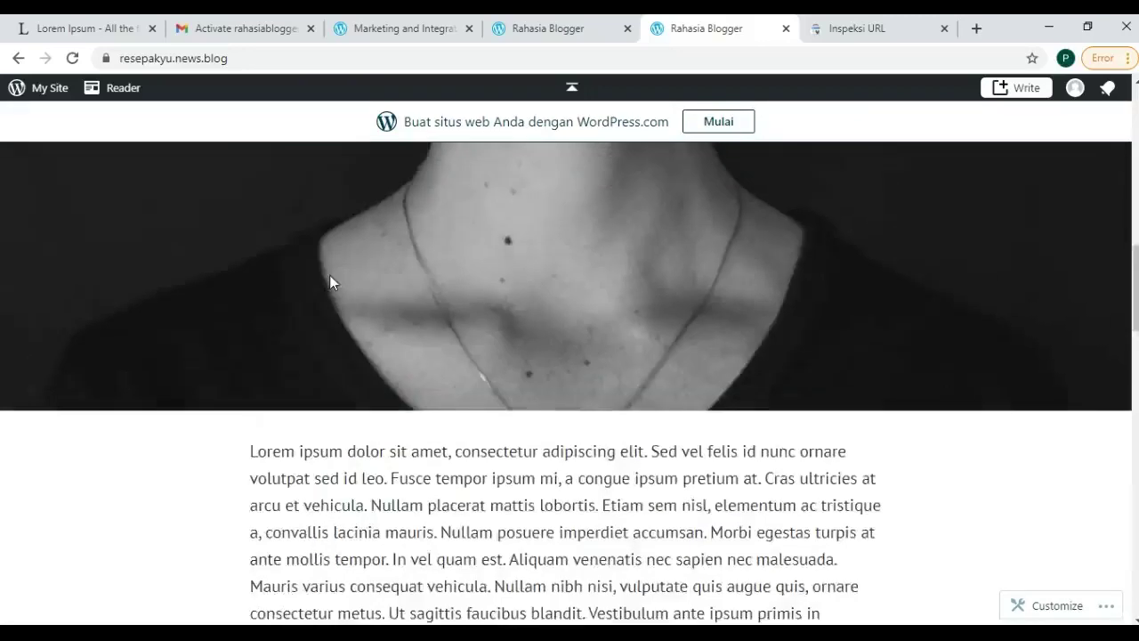
{"action": "scroll", "coordinate": [272, 318], "scroll_direction": "up", "scroll_amount": 3}
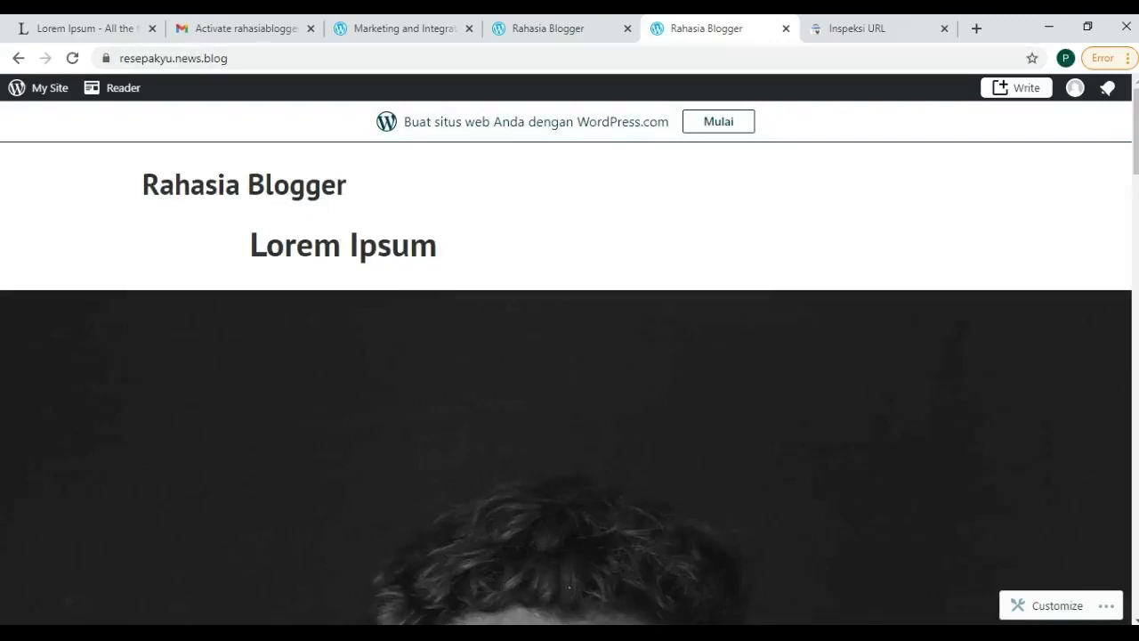
Step: Switch to the Notepad notes and examine the list of free .blog subdomains from art.blog to water.blog
{"action": "key", "text": "alt+Tab"}
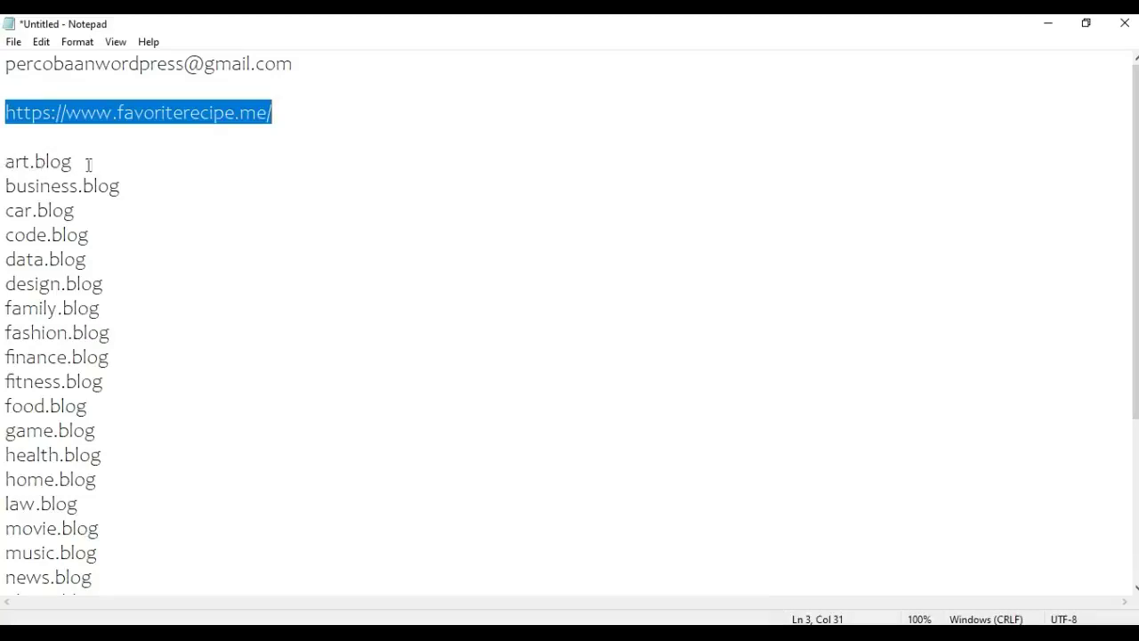
{"action": "left_click", "coordinate": [124, 180]}
{"action": "scroll", "coordinate": [135, 199], "scroll_direction": "down", "scroll_amount": 1}
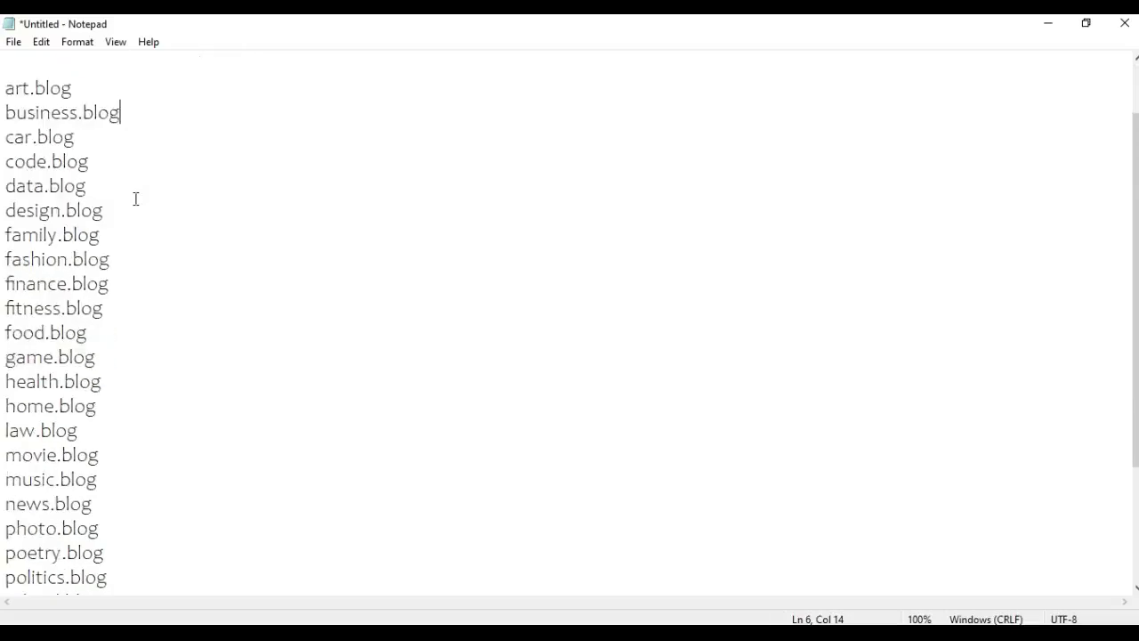
{"action": "scroll", "coordinate": [136, 199], "scroll_direction": "down", "scroll_amount": 3}
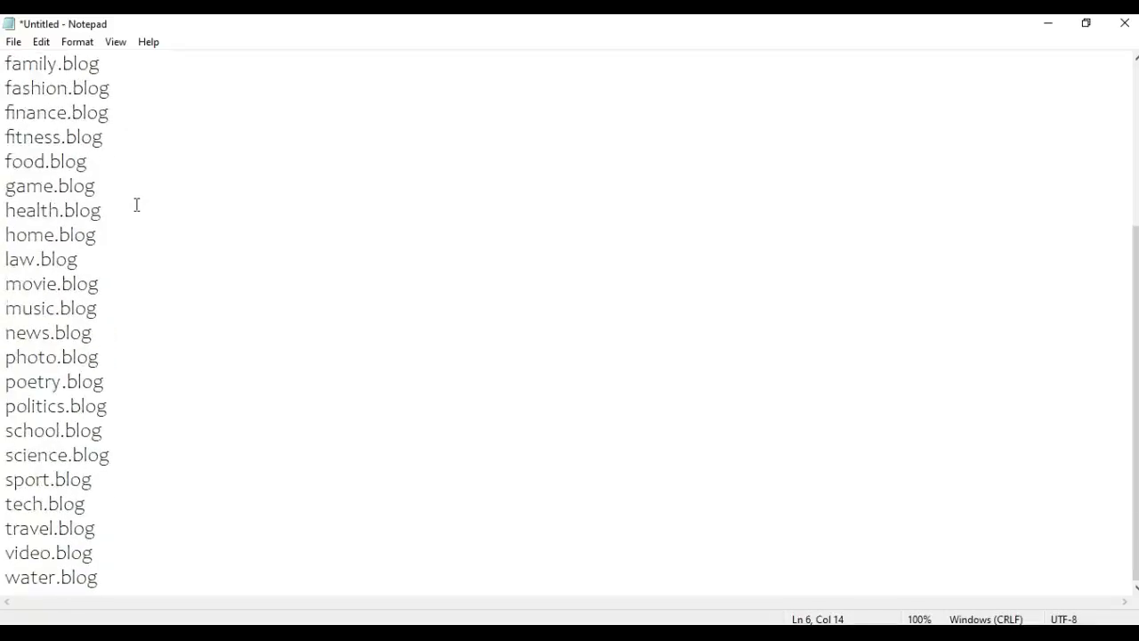
{"action": "scroll", "coordinate": [136, 208], "scroll_direction": "up", "scroll_amount": 4}
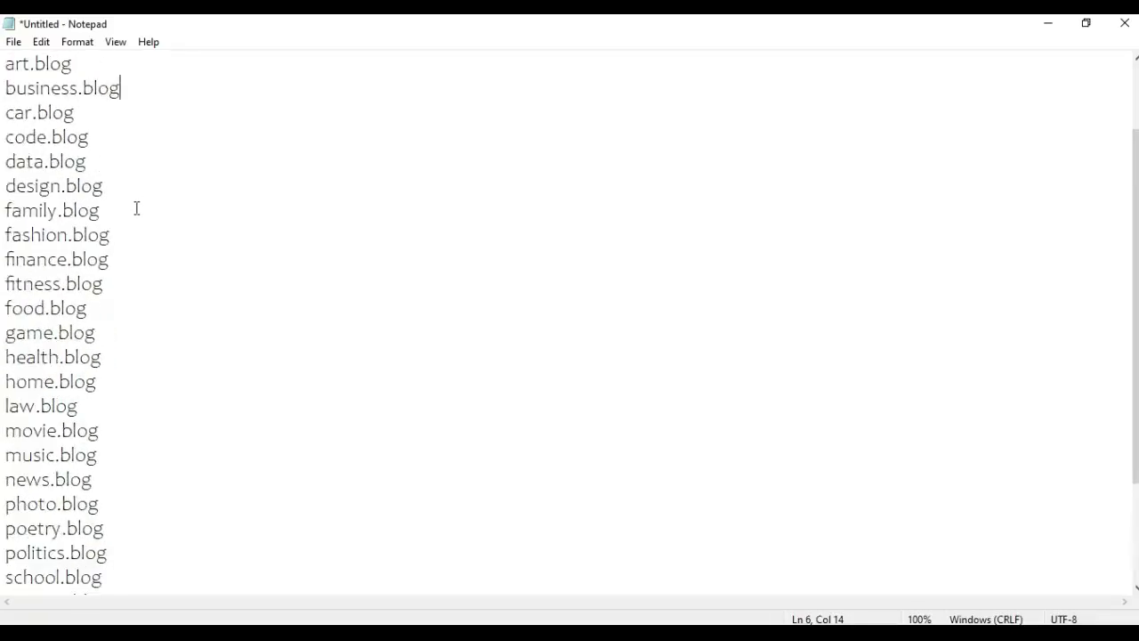
{"action": "scroll", "coordinate": [137, 208], "scroll_direction": "down", "scroll_amount": 2}
{"action": "scroll", "coordinate": [137, 210], "scroll_direction": "down", "scroll_amount": 2}
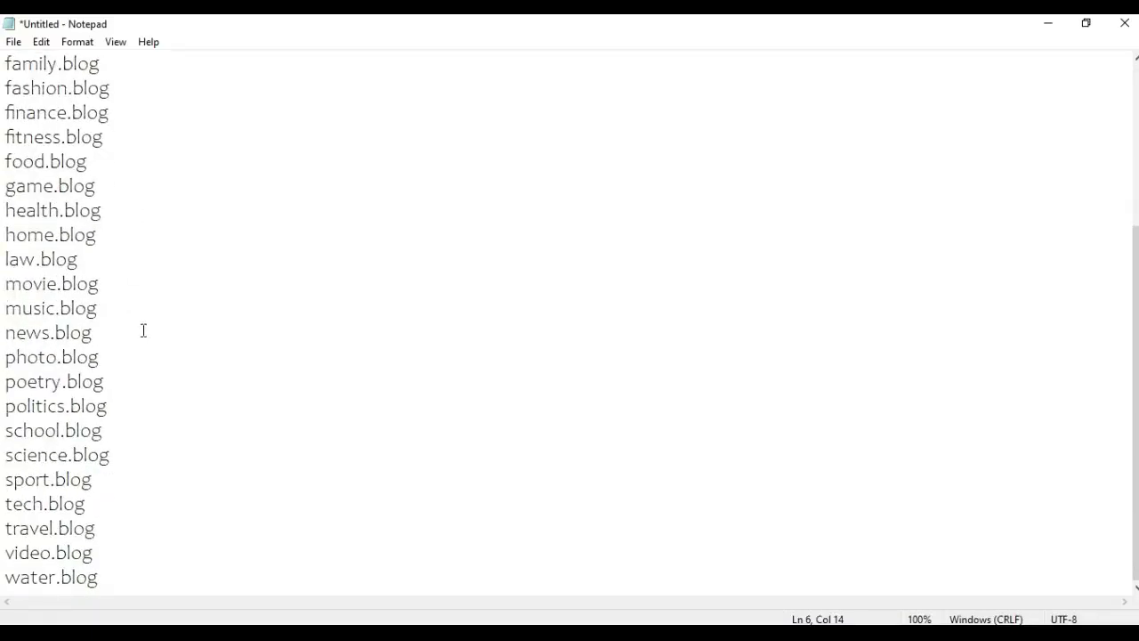
{"action": "scroll", "coordinate": [143, 331], "scroll_direction": "up", "scroll_amount": 3}
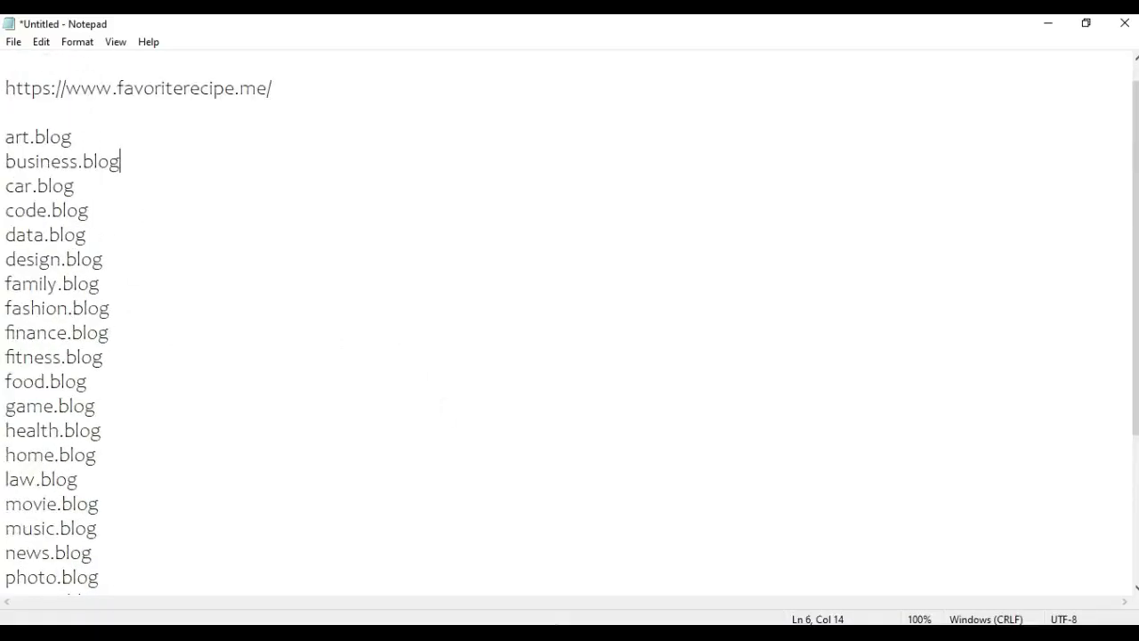
Step: Switch back to the browser and look over the blog's WordPress.com traffic settings from the sitemaps up to the page heading
{"action": "key", "text": "alt+Tab"}
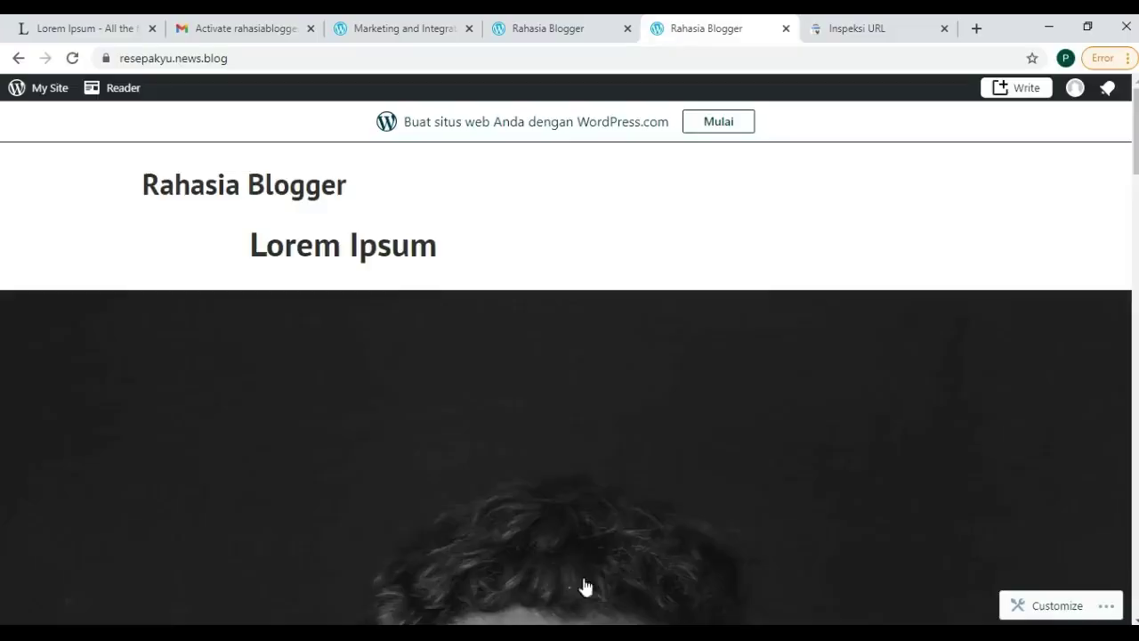
{"action": "left_click", "coordinate": [590, 25]}
{"action": "left_click", "coordinate": [437, 25]}
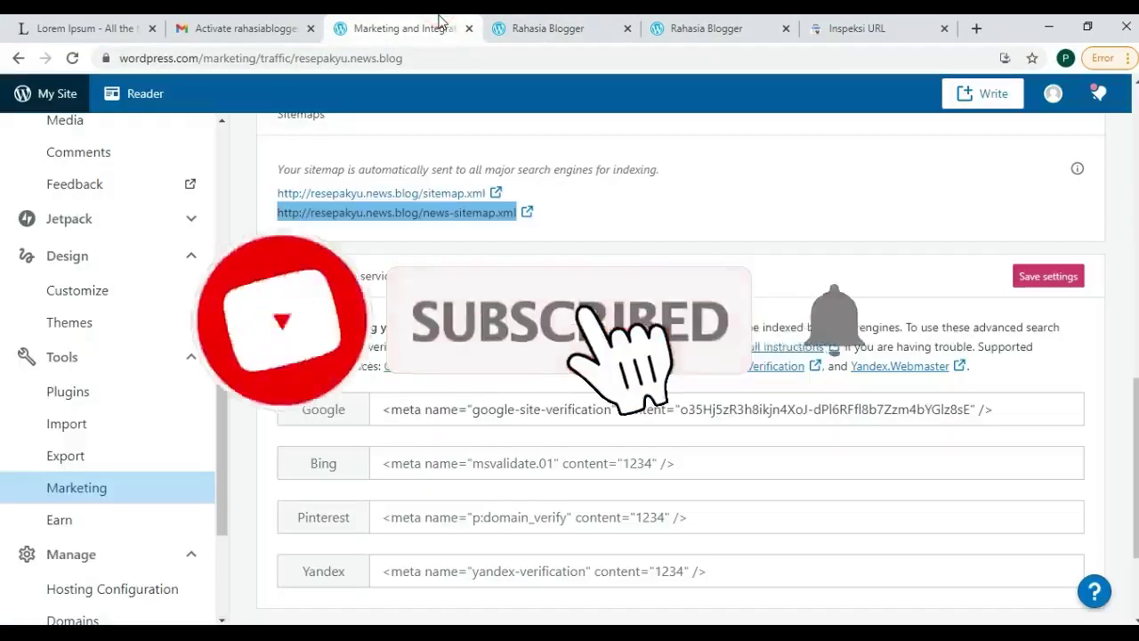
{"action": "scroll", "coordinate": [409, 264], "scroll_direction": "up", "scroll_amount": 5}
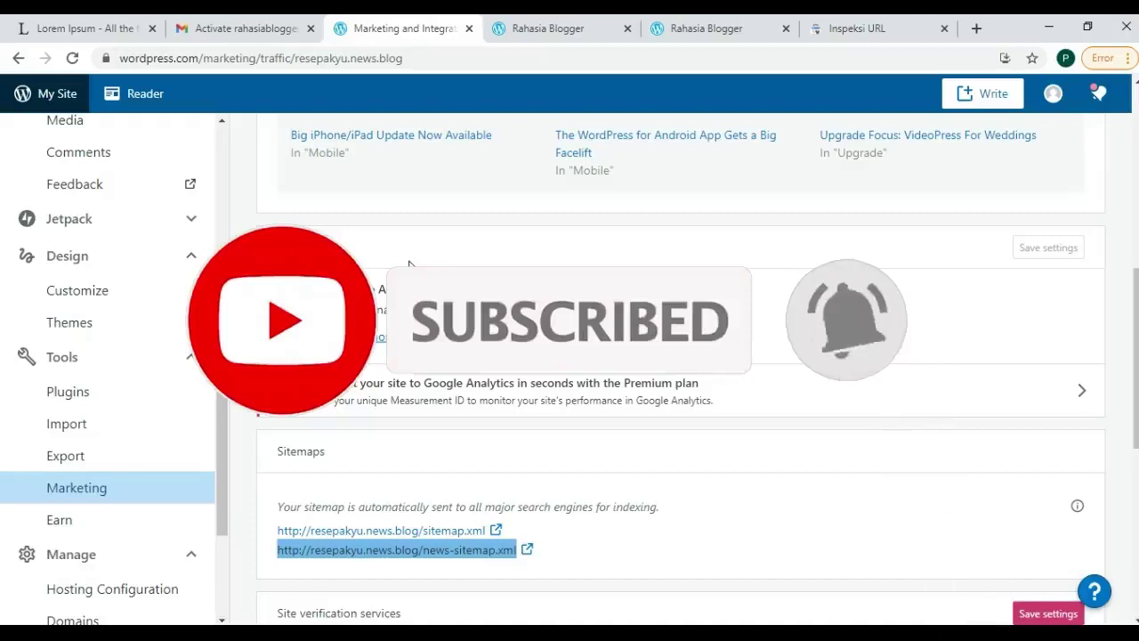
{"action": "scroll", "coordinate": [410, 265], "scroll_direction": "up", "scroll_amount": 6}
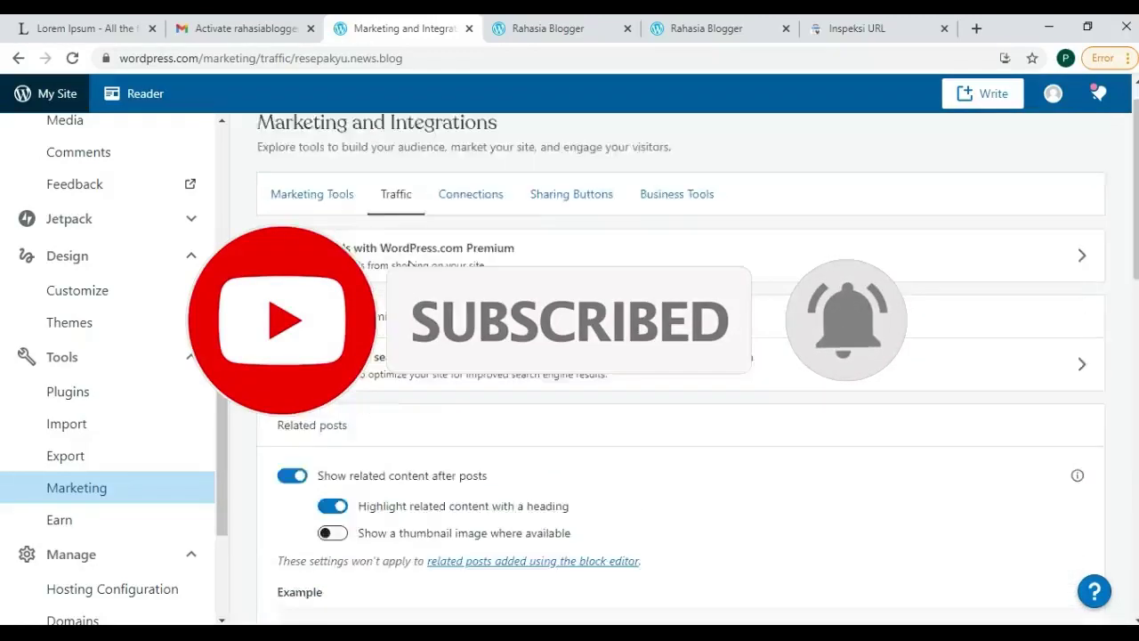